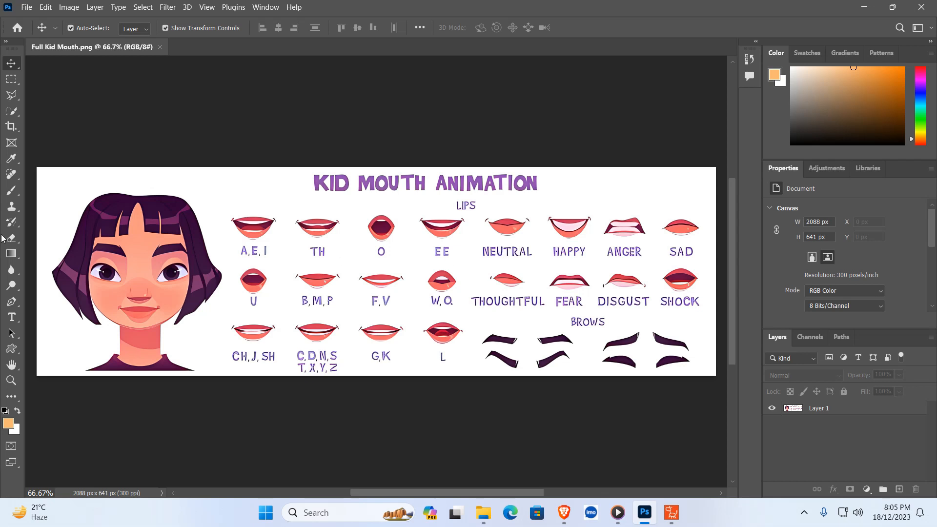
Select the A, E, I mouth together with its label using the Rectangular Marquee Tool.
{"action": "left_click", "coordinate": [16, 114]}
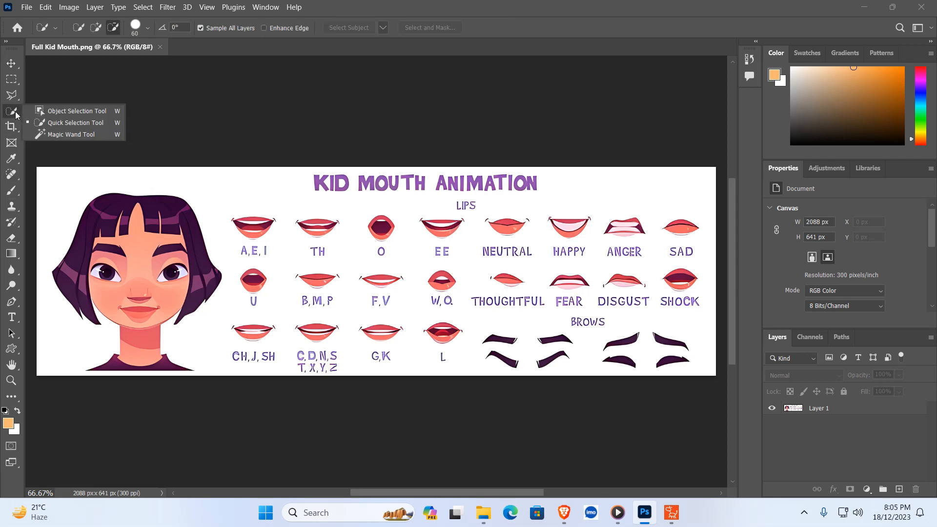
{"action": "left_click", "coordinate": [10, 80]}
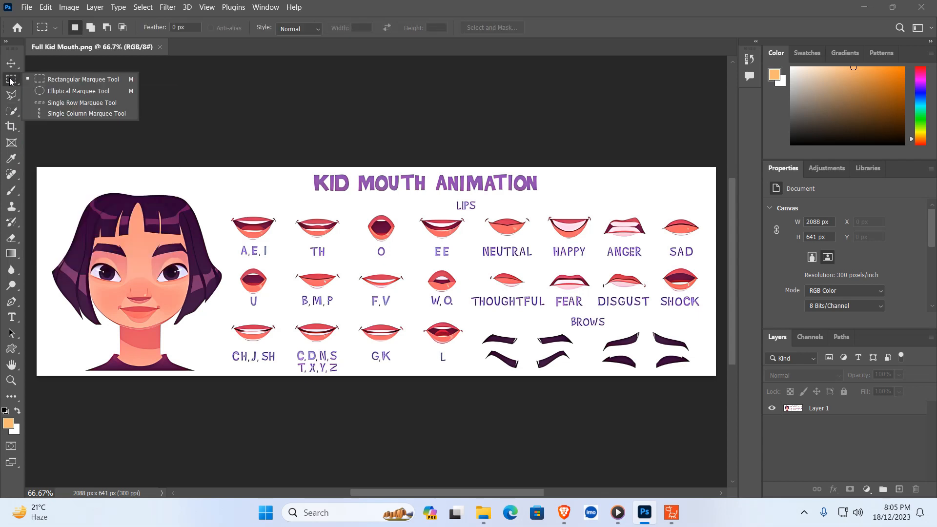
{"action": "left_click", "coordinate": [58, 80]}
{"action": "left_click_drag", "start_coordinate": [225, 205], "coordinate": [279, 261]}
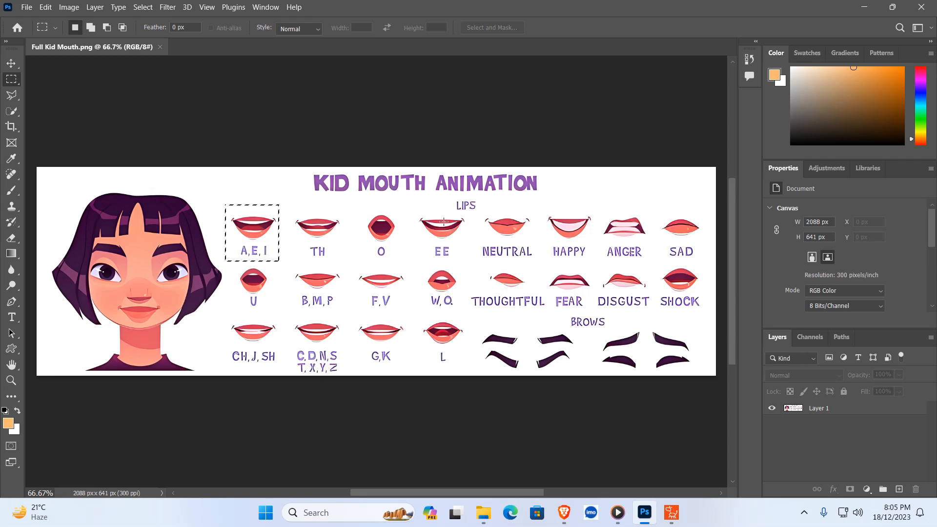
Paste the copied mouth into a new 167 x 176 px document at 300 ppi and hide its Background layer.
{"action": "key", "text": "ctrl+n"}
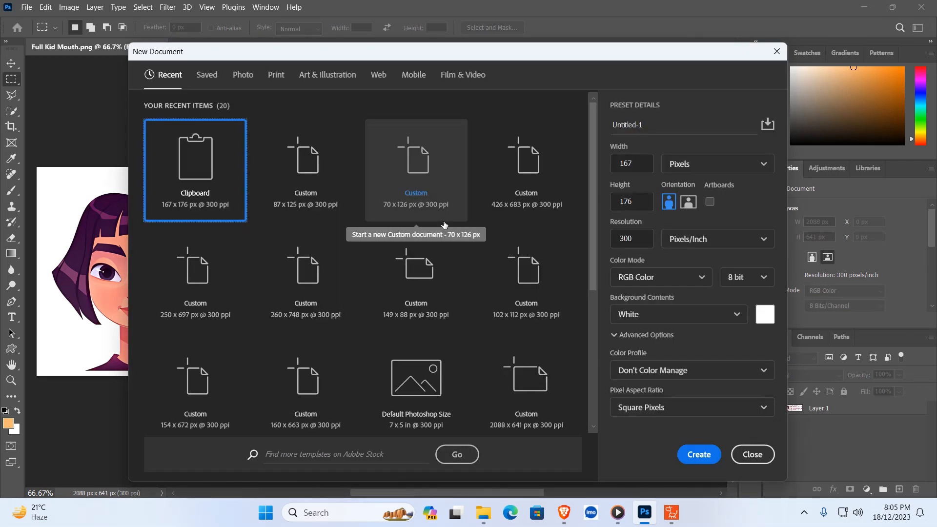
{"action": "key", "text": "Return"}
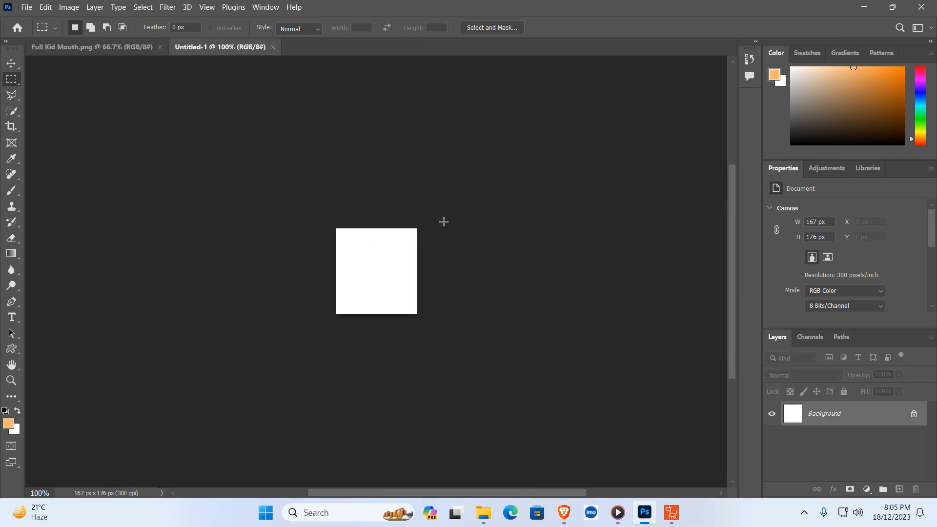
{"action": "key", "text": "ctrl+v"}
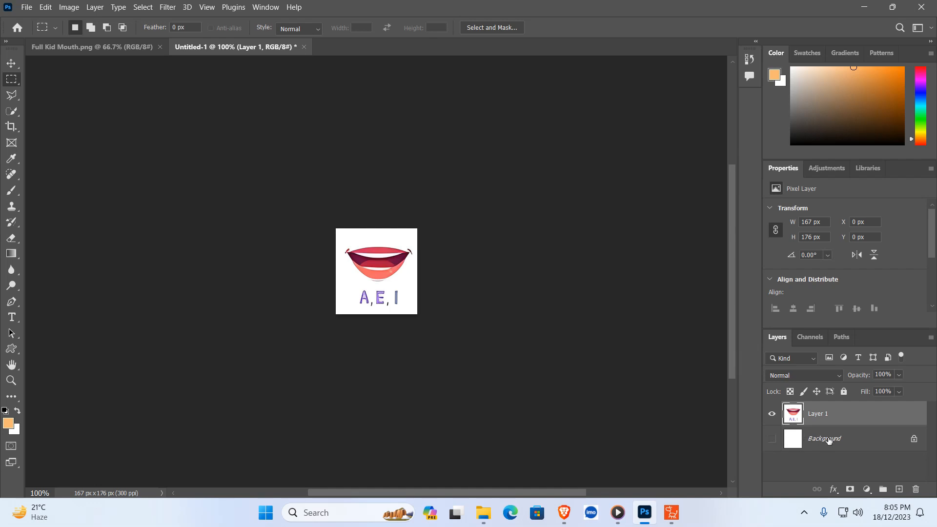
Remove the white background around the pasted mouth with the Magic Eraser Tool.
{"action": "left_click", "coordinate": [11, 64]}
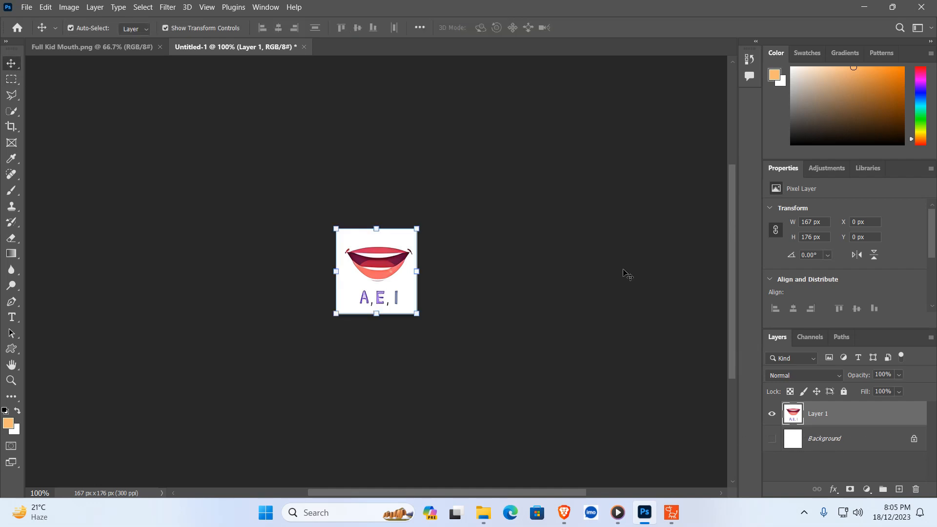
{"action": "left_click", "coordinate": [11, 242]}
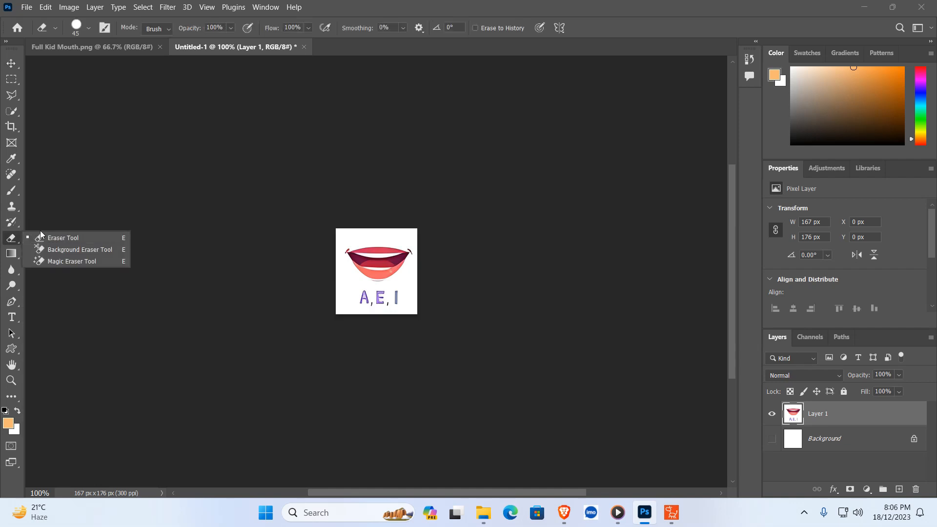
{"action": "left_click", "coordinate": [72, 261]}
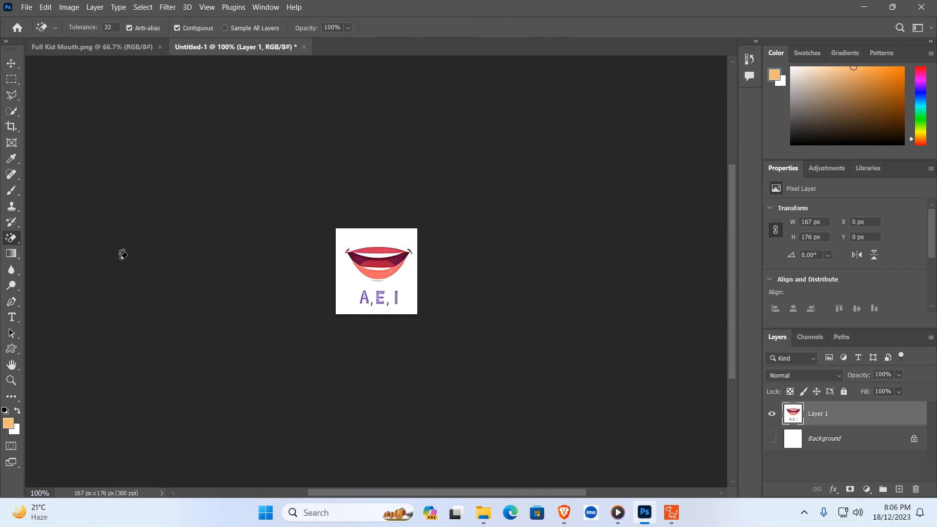
{"action": "left_click", "coordinate": [349, 278]}
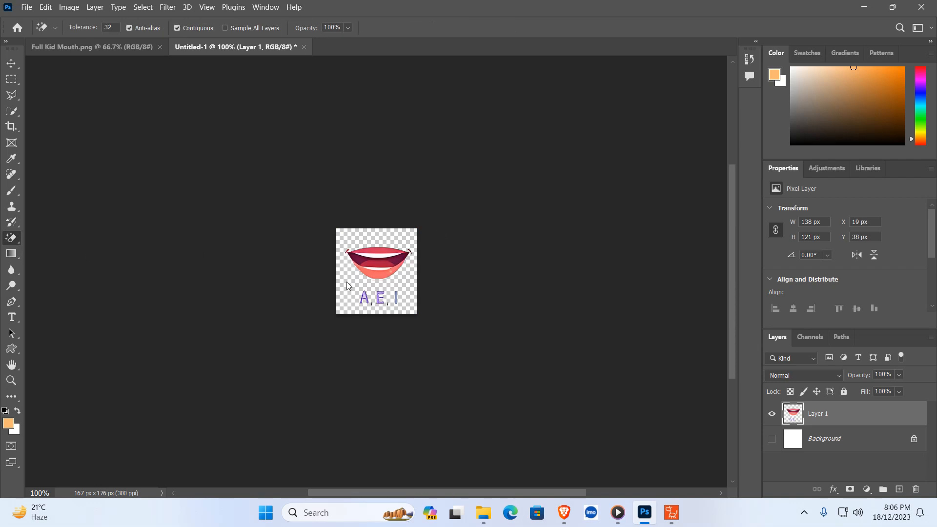
Erase the A, E, I lettering below the mouth with the regular Eraser Tool.
{"action": "right_click", "coordinate": [11, 239]}
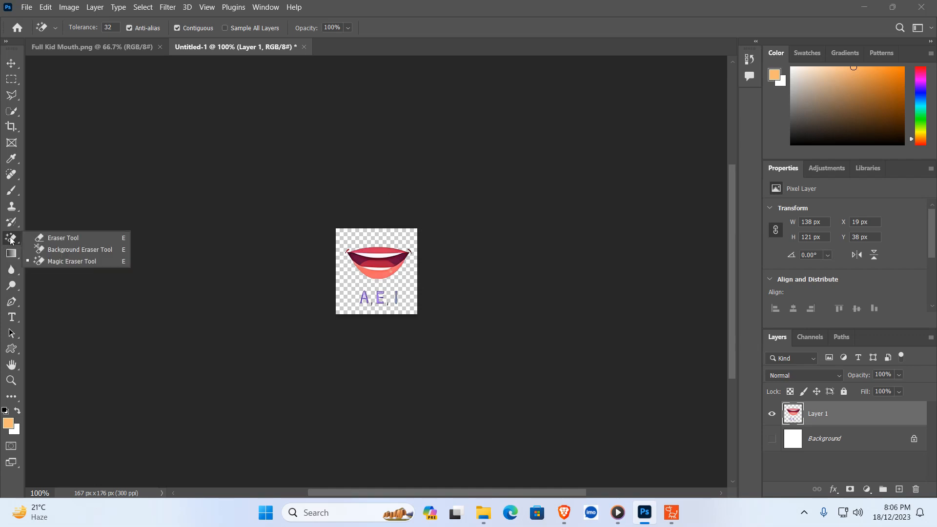
{"action": "left_click", "coordinate": [79, 242]}
{"action": "mouse_move", "coordinate": [329, 295]}
{"action": "left_mouse_down"}
{"action": "mouse_move", "coordinate": [391, 297]}
{"action": "mouse_move", "coordinate": [372, 300]}
{"action": "left_mouse_up"}
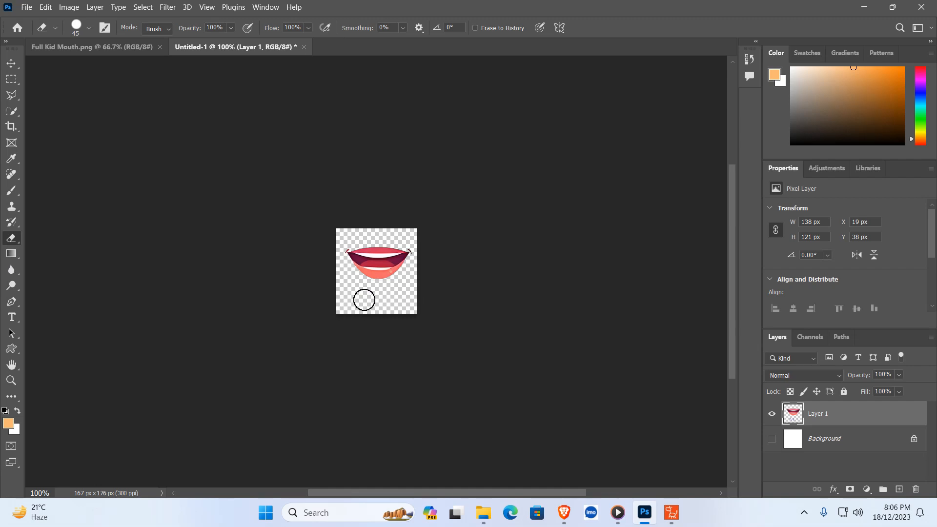
Move the mouth about 15 px down so it sits nearer the middle of the canvas.
{"action": "left_click", "coordinate": [6, 67]}
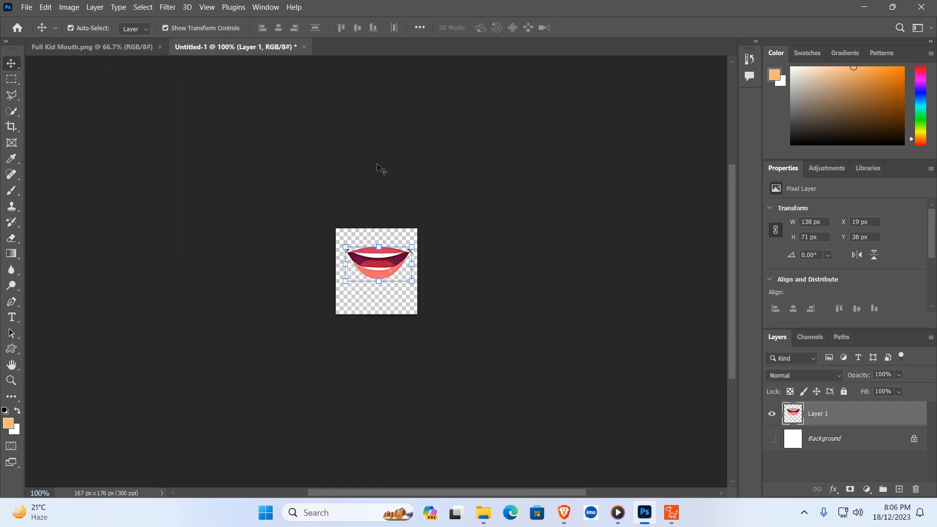
{"action": "left_click_drag", "start_coordinate": [385, 257], "coordinate": [384, 264]}
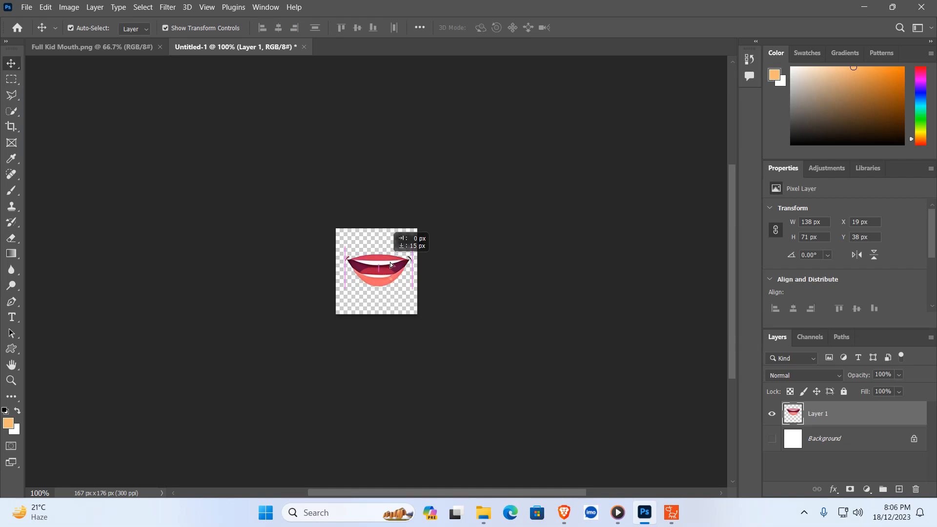
{"action": "left_click", "coordinate": [464, 266]}
{"action": "left_click", "coordinate": [28, 9]}
{"action": "mouse_move", "coordinate": [76, 189]}
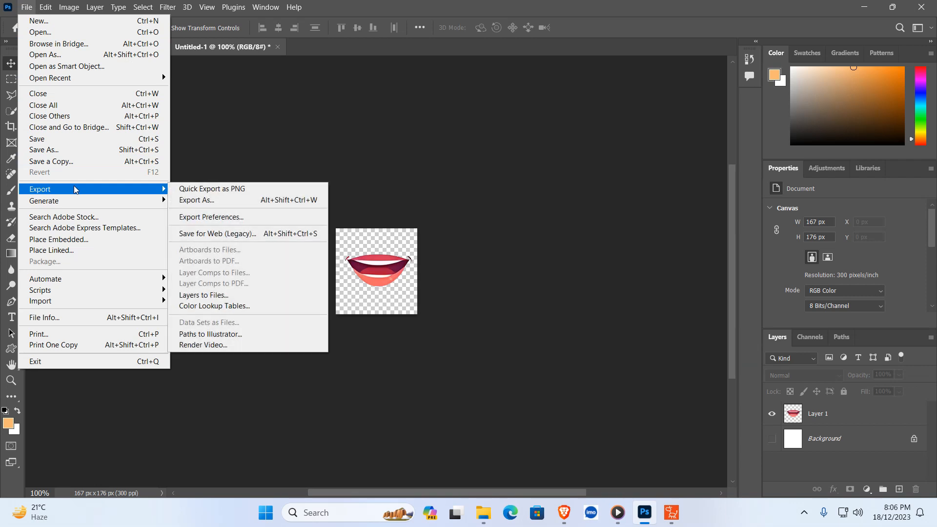
{"action": "left_click", "coordinate": [202, 189]}
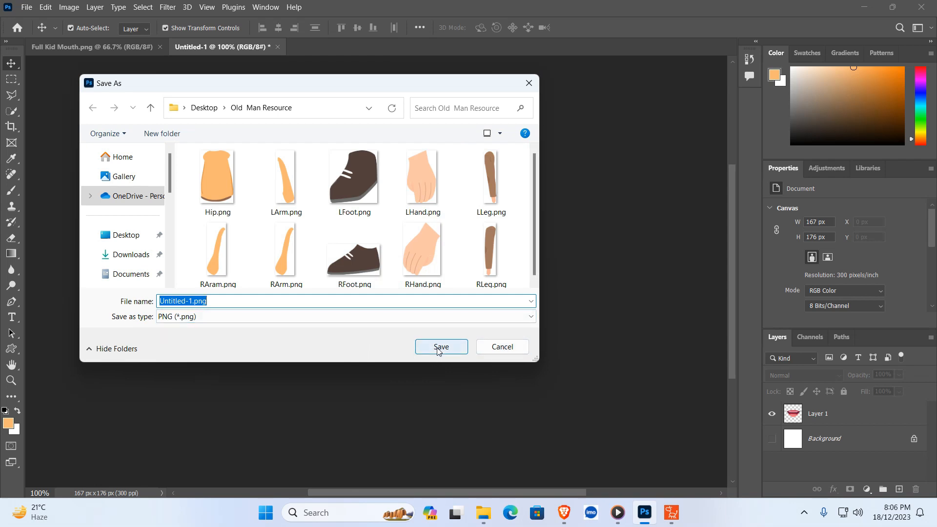
{"action": "left_click", "coordinate": [502, 352]}
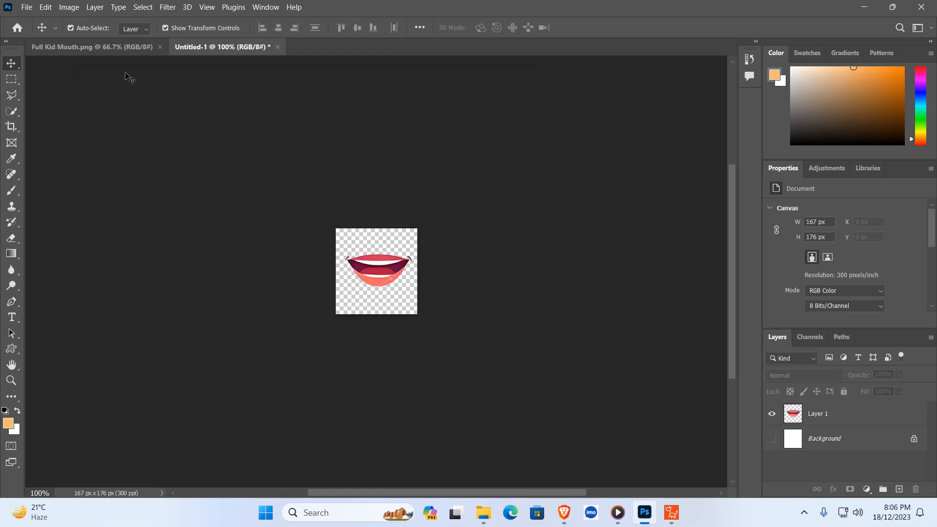
Return to Full Kid Mouth.png, then switch to File Explorer and look through the part images in the Kid Mouth folder.
{"action": "left_click", "coordinate": [115, 47]}
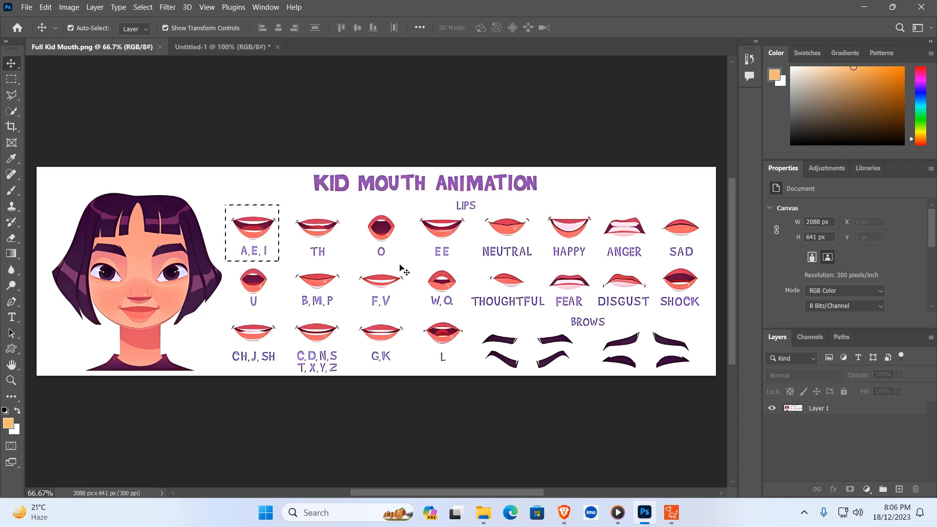
{"action": "left_click", "coordinate": [493, 520]}
{"action": "scroll", "coordinate": [439, 274], "scroll_direction": "down", "scroll_amount": 1}
{"action": "scroll", "coordinate": [440, 273], "scroll_direction": "up", "scroll_amount": 1}
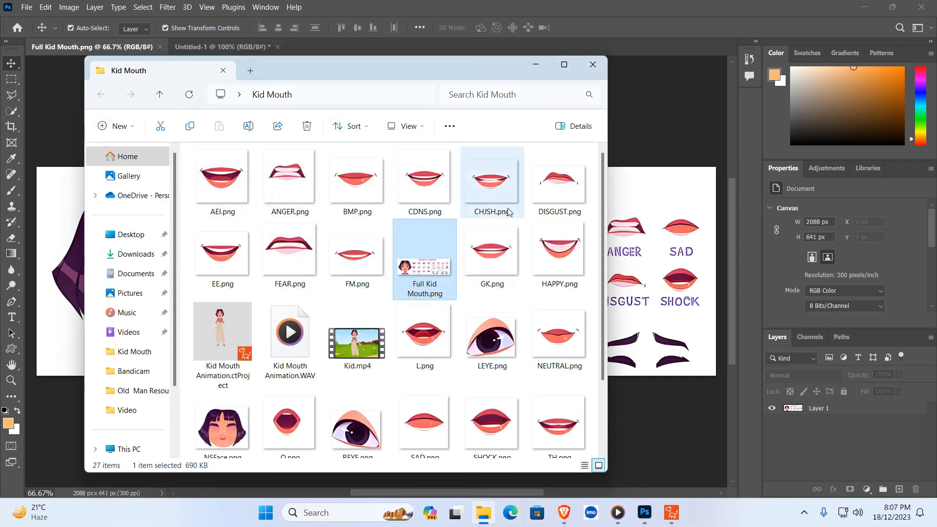
{"action": "scroll", "coordinate": [397, 257], "scroll_direction": "down", "scroll_amount": 1}
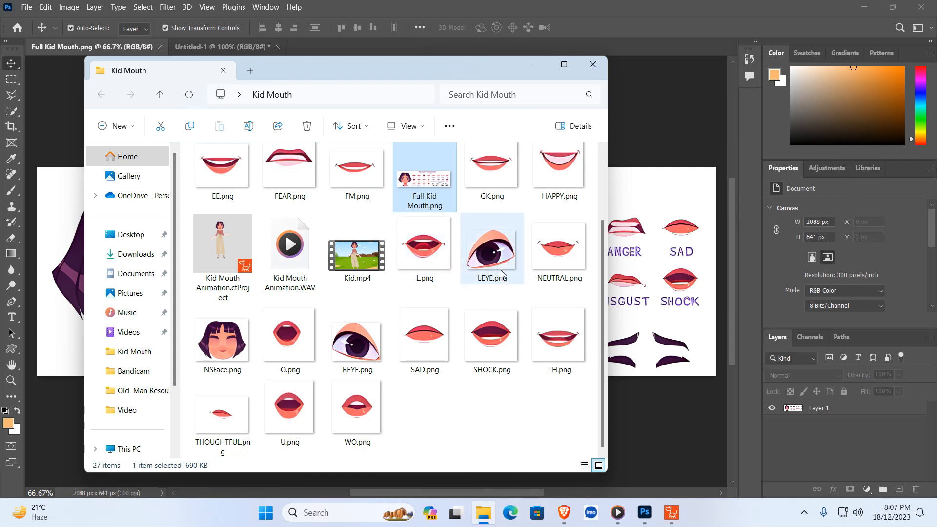
{"action": "scroll", "coordinate": [501, 273], "scroll_direction": "up", "scroll_amount": 1}
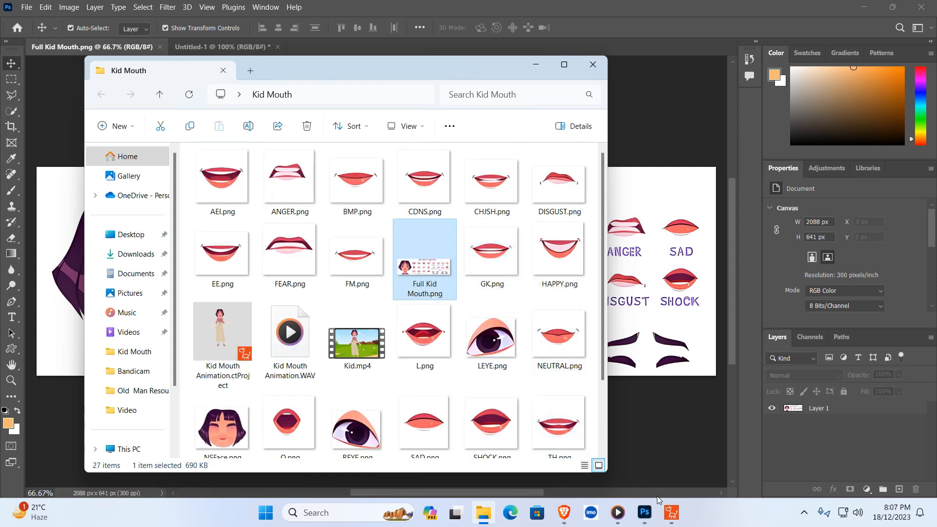
Switch to Cartoon Animator and create a new character from NSFace.png in the Kid Mouth folder on the Desktop.
{"action": "left_click", "coordinate": [670, 513]}
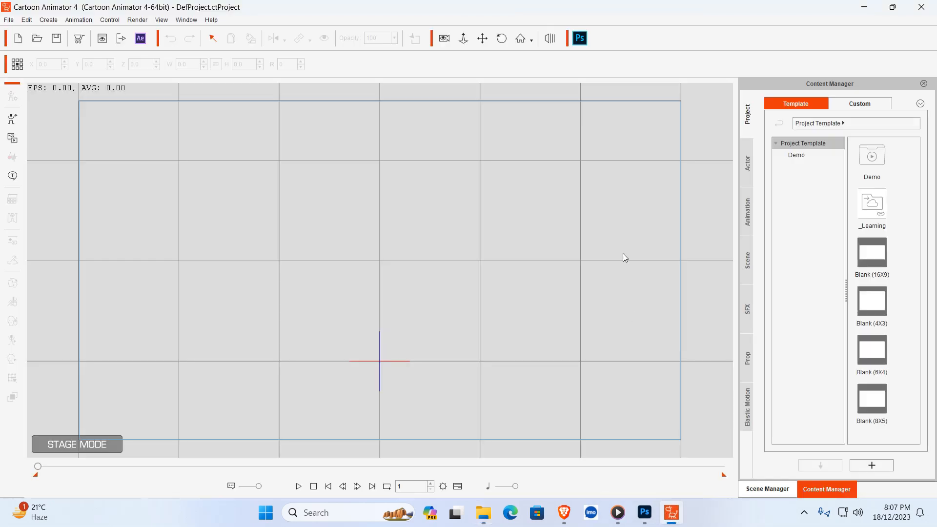
{"action": "left_click", "coordinate": [9, 119]}
{"action": "scroll", "coordinate": [373, 215], "scroll_direction": "up", "scroll_amount": 1}
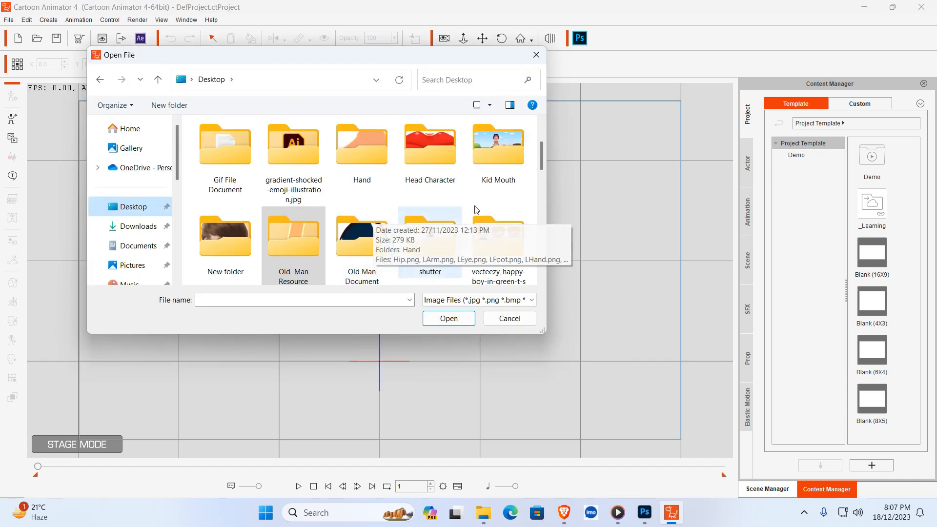
{"action": "left_click", "coordinate": [506, 159]}
{"action": "double_click", "coordinate": [506, 157]}
{"action": "scroll", "coordinate": [481, 196], "scroll_direction": "down", "scroll_amount": 5}
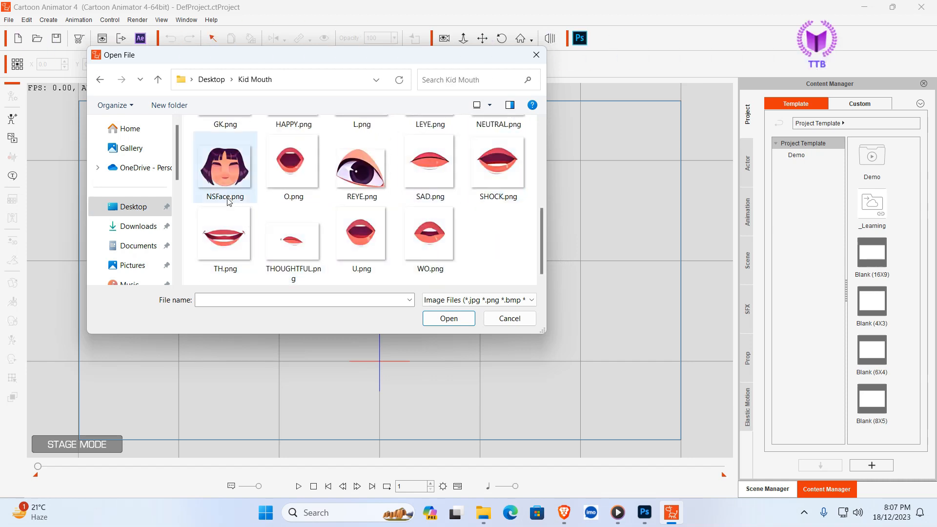
{"action": "left_click", "coordinate": [228, 176]}
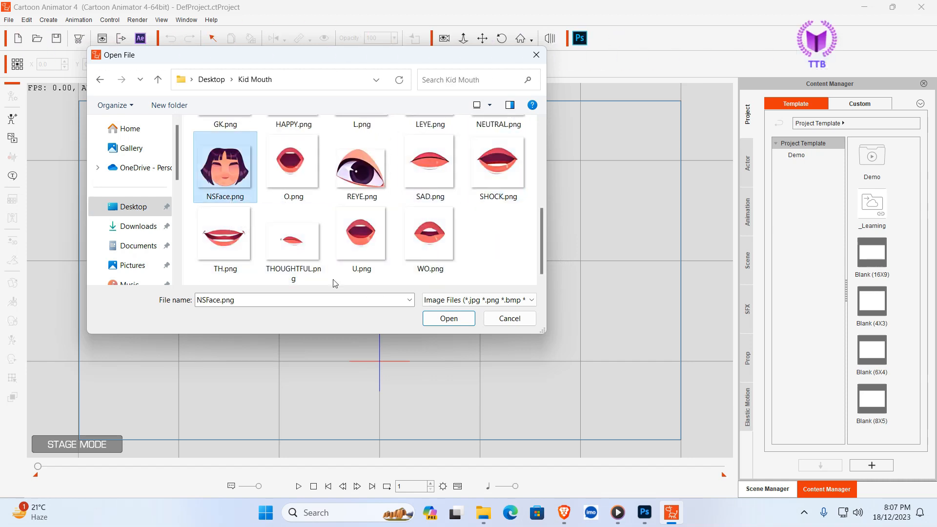
{"action": "left_click", "coordinate": [457, 323]}
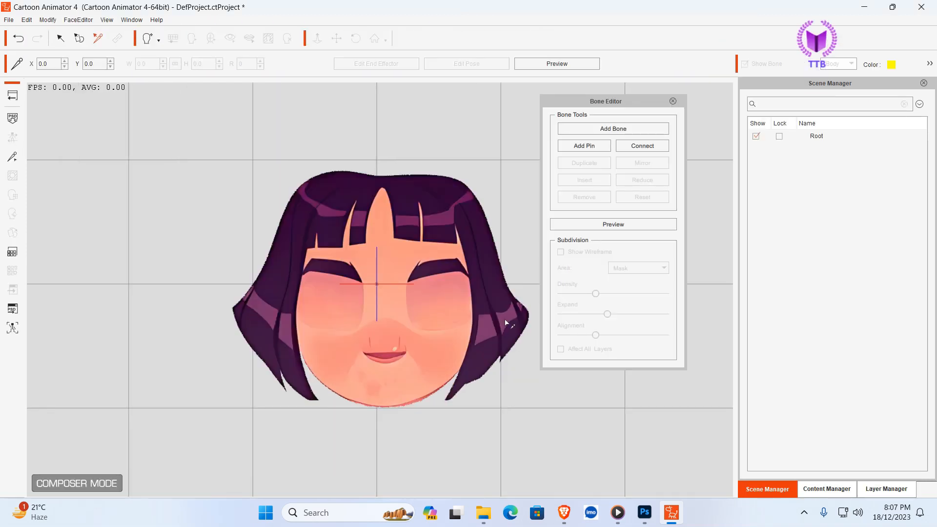
Close the Bone Editor and delete the imported face image from the composer.
{"action": "left_click", "coordinate": [673, 101]}
{"action": "left_click", "coordinate": [421, 242]}
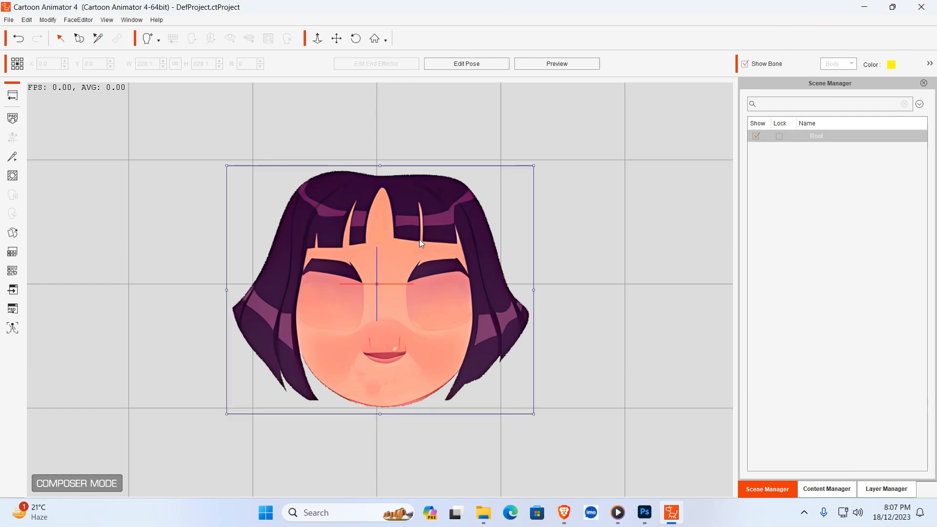
{"action": "key", "text": "Delete"}
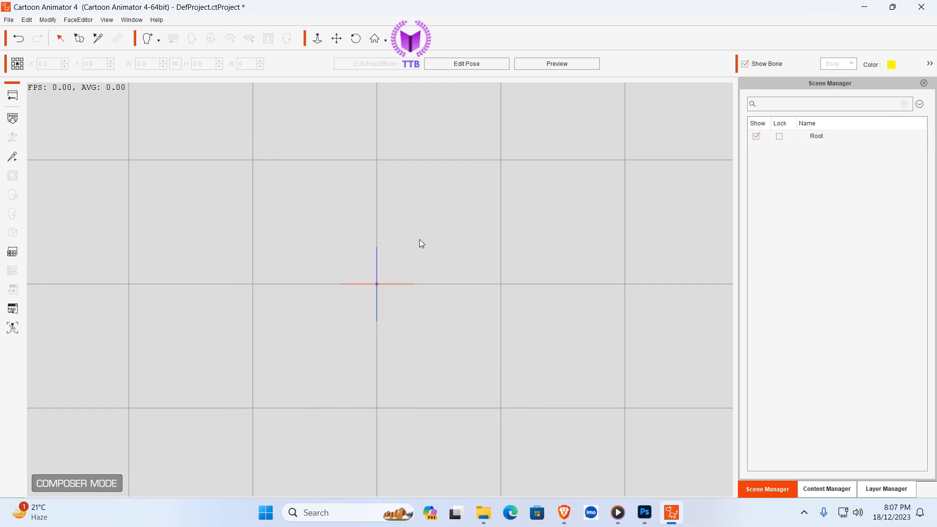
Add the 360 Head Template from the _G3 360 head templates to the composer canvas.
{"action": "left_click", "coordinate": [826, 490]}
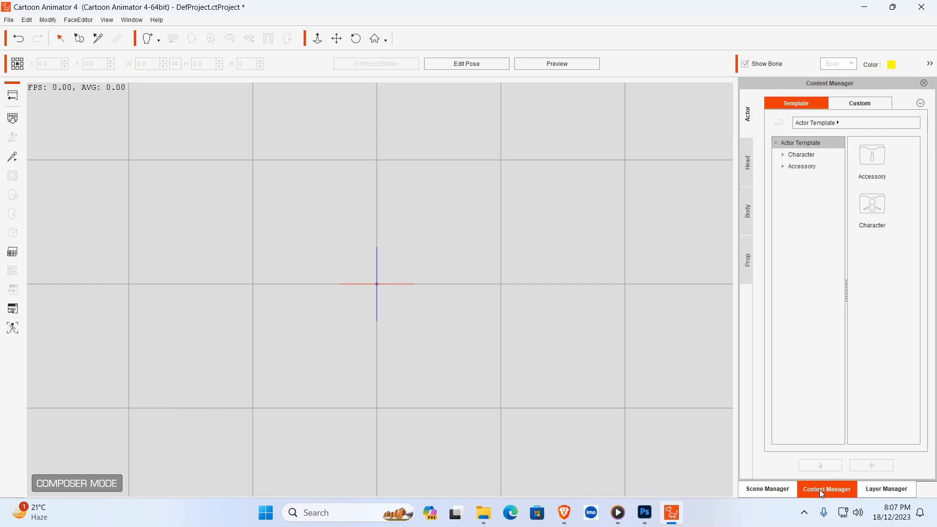
{"action": "left_click", "coordinate": [750, 167]}
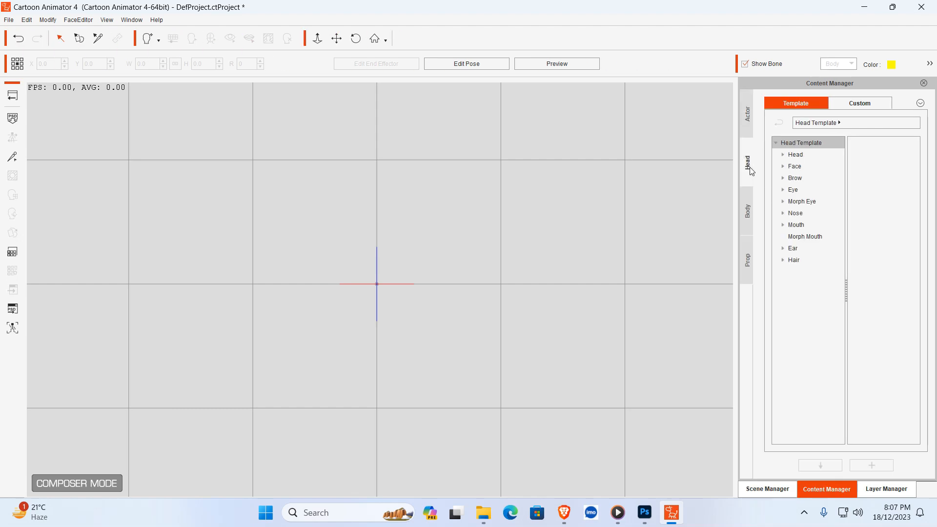
{"action": "left_click", "coordinate": [783, 155]}
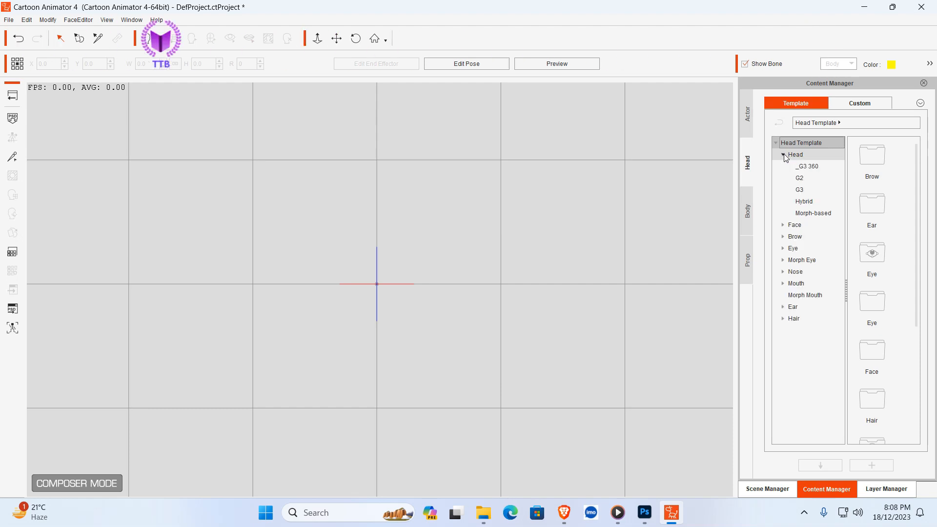
{"action": "left_click", "coordinate": [807, 166]}
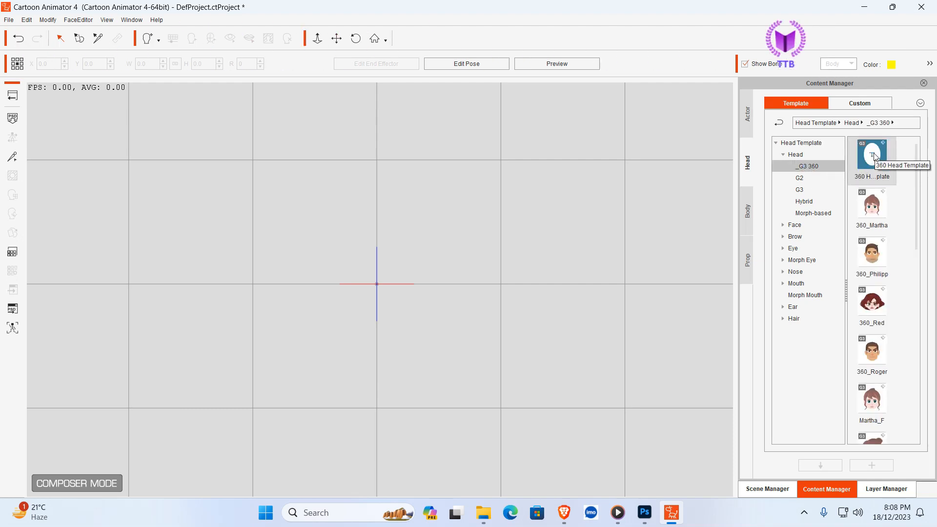
{"action": "left_click_drag", "start_coordinate": [875, 157], "coordinate": [370, 235]}
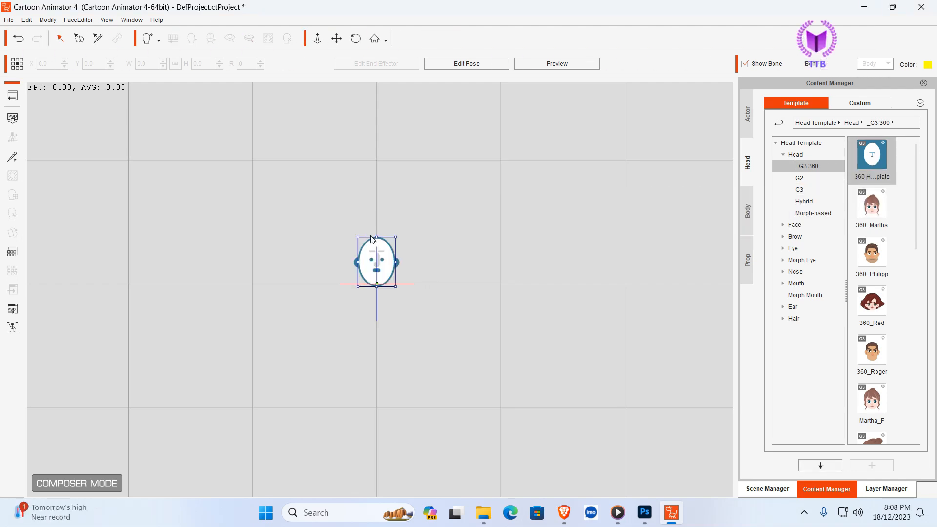
Enlarge the head template to about 92 in width and height and move it down to about Y -80.5.
{"action": "left_click_drag", "start_coordinate": [356, 237], "coordinate": [317, 168]}
{"action": "left_click_drag", "start_coordinate": [363, 192], "coordinate": [360, 291]}
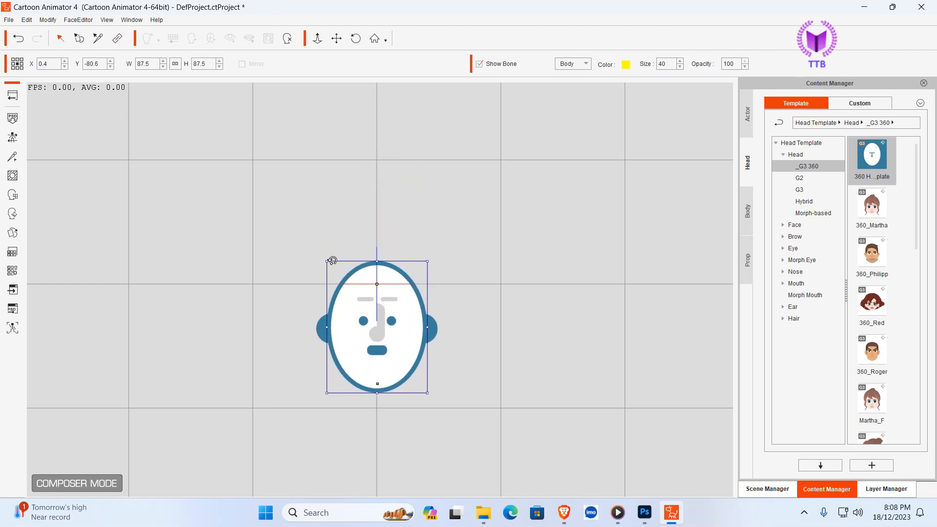
{"action": "left_click_drag", "start_coordinate": [324, 257], "coordinate": [325, 255]}
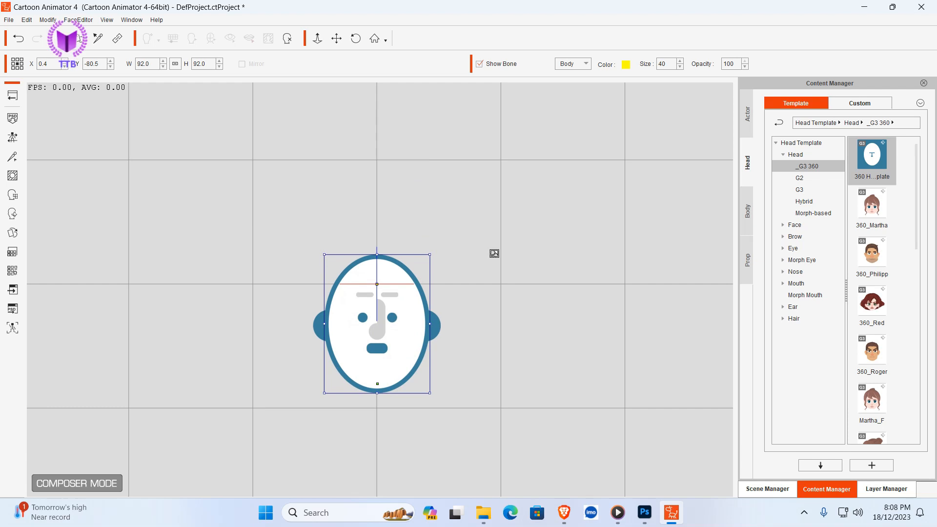
Replace the head template's face sprite with NSFace.png from the Kid Mouth folder on the Desktop.
{"action": "double_click", "coordinate": [399, 276]}
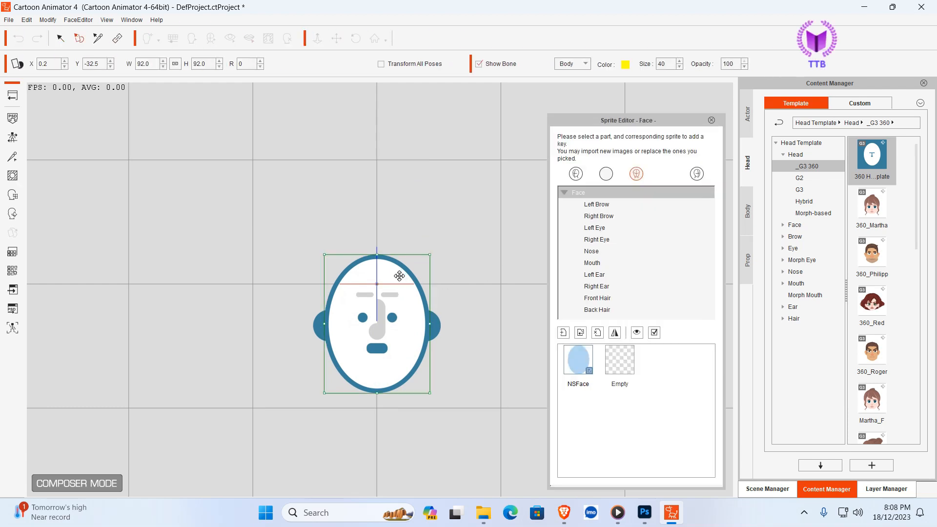
{"action": "left_click_drag", "start_coordinate": [674, 153], "coordinate": [634, 141]}
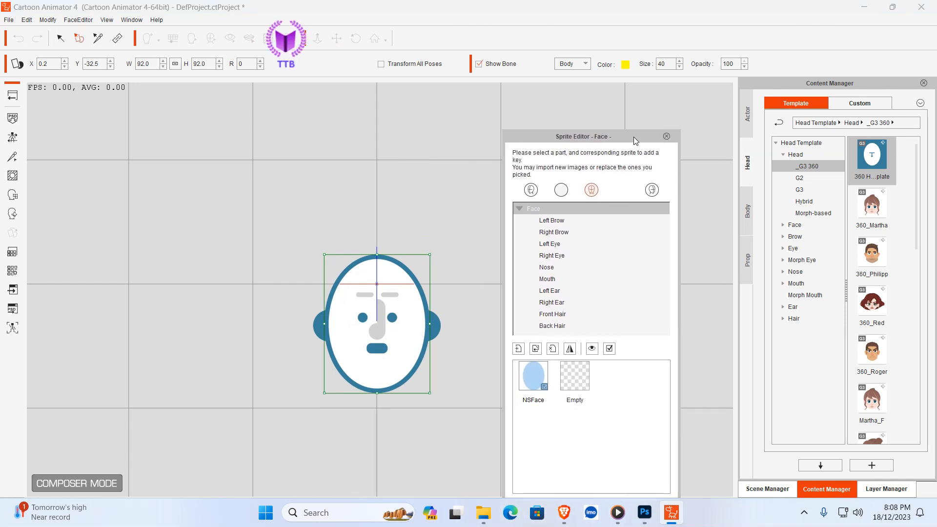
{"action": "left_click_drag", "start_coordinate": [635, 140], "coordinate": [648, 119]}
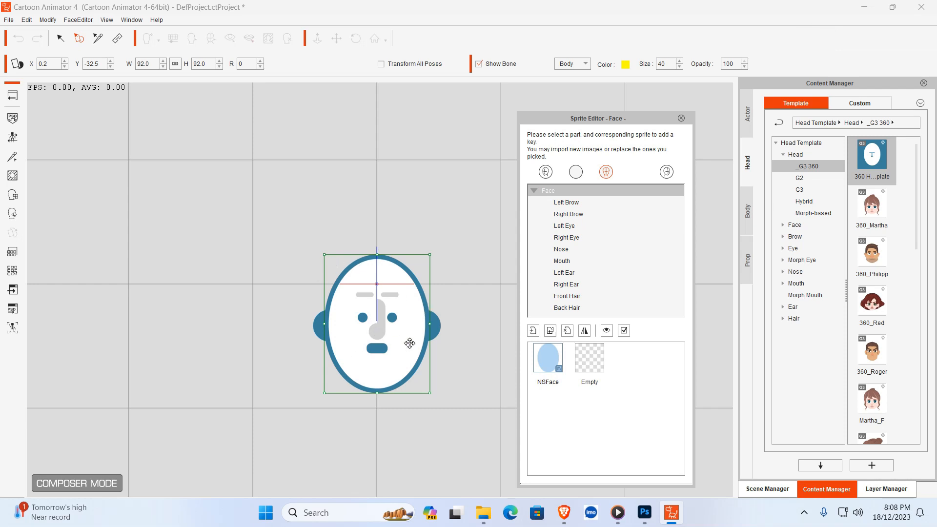
{"action": "left_click", "coordinate": [551, 335]}
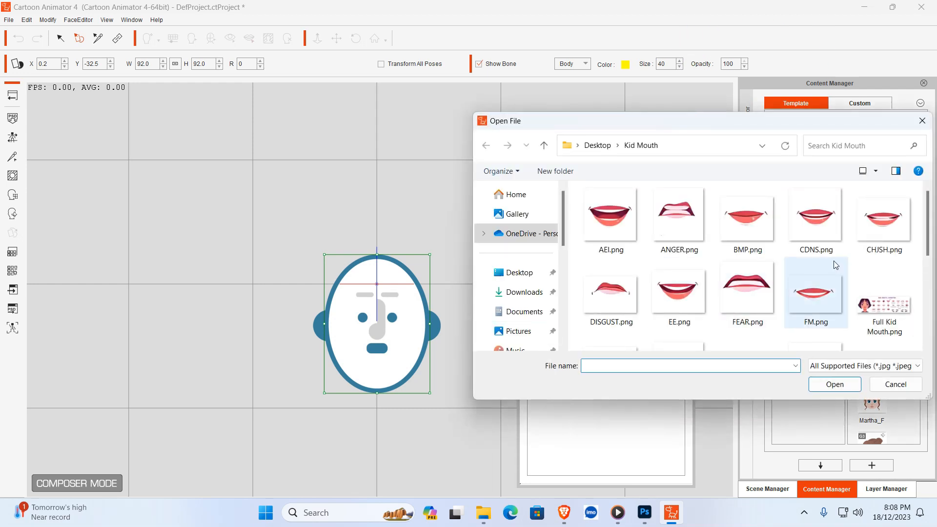
{"action": "scroll", "coordinate": [827, 309], "scroll_direction": "down", "scroll_amount": 5}
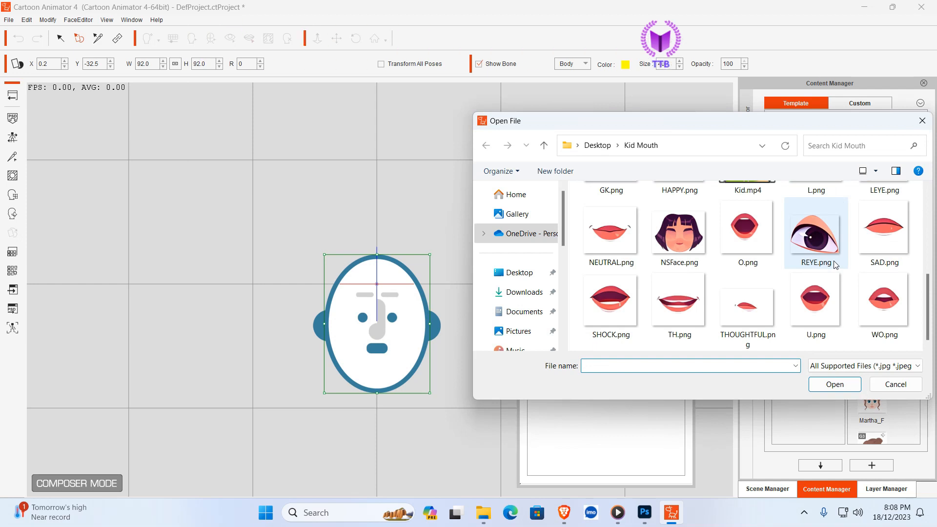
{"action": "scroll", "coordinate": [813, 262], "scroll_direction": "up", "scroll_amount": 2}
{"action": "scroll", "coordinate": [813, 262], "scroll_direction": "down", "scroll_amount": 2}
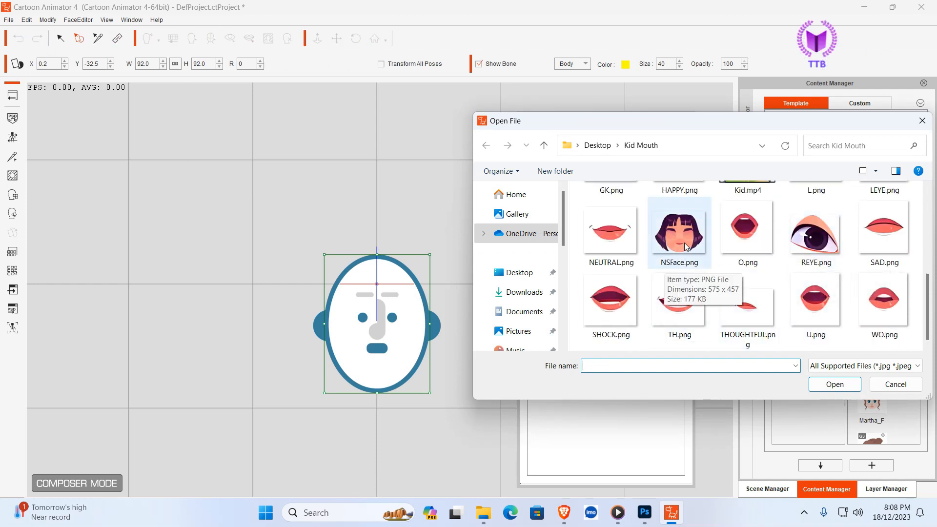
{"action": "left_click", "coordinate": [665, 267]}
{"action": "left_click", "coordinate": [825, 385]}
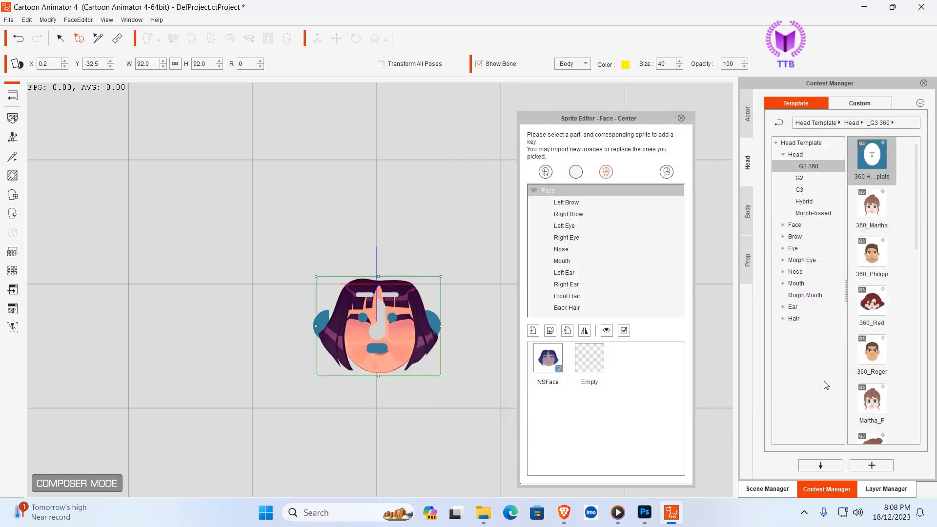
Enlarge the new face sprite to about 109.3 in width and 115.9 in height, and close the Sprite Editor.
{"action": "left_click_drag", "start_coordinate": [441, 277], "coordinate": [443, 256]}
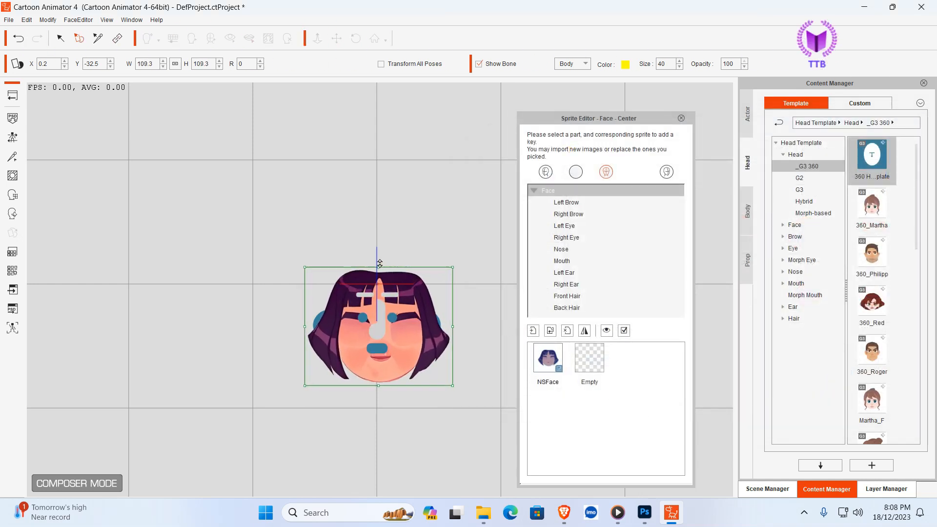
{"action": "left_click_drag", "start_coordinate": [378, 267], "coordinate": [380, 263]}
{"action": "left_click", "coordinate": [475, 324]}
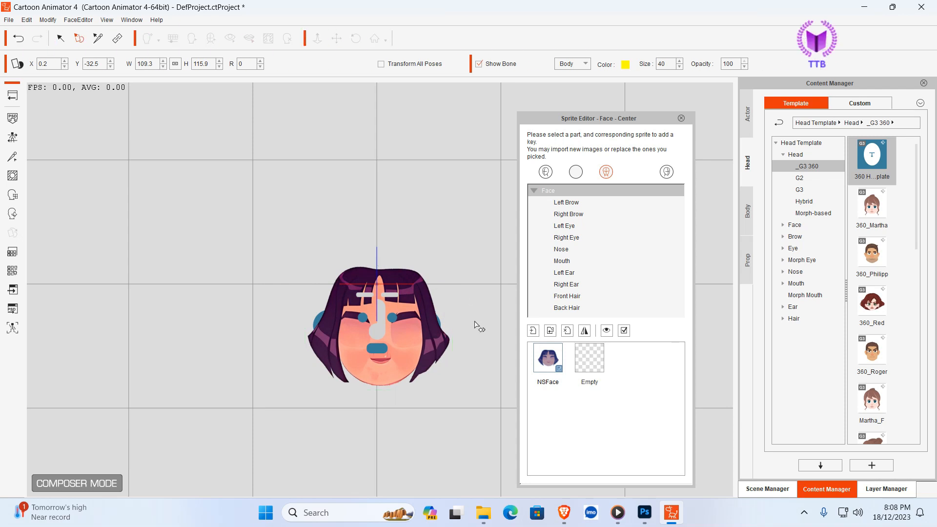
{"action": "left_click", "coordinate": [681, 119]}
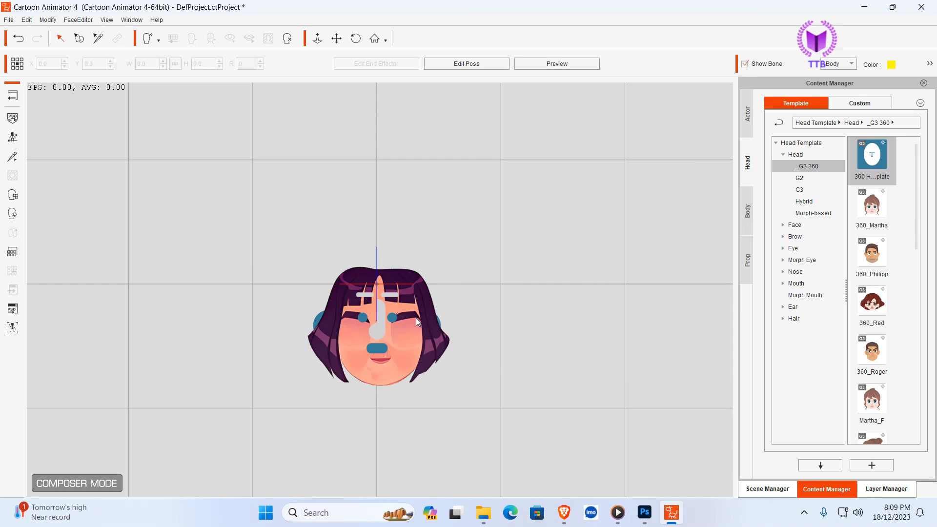
Shrink the whole head in the composer to about 96.1 in width and 108.9 in height, and deselect it.
{"action": "left_click_drag", "start_coordinate": [453, 327], "coordinate": [444, 326]}
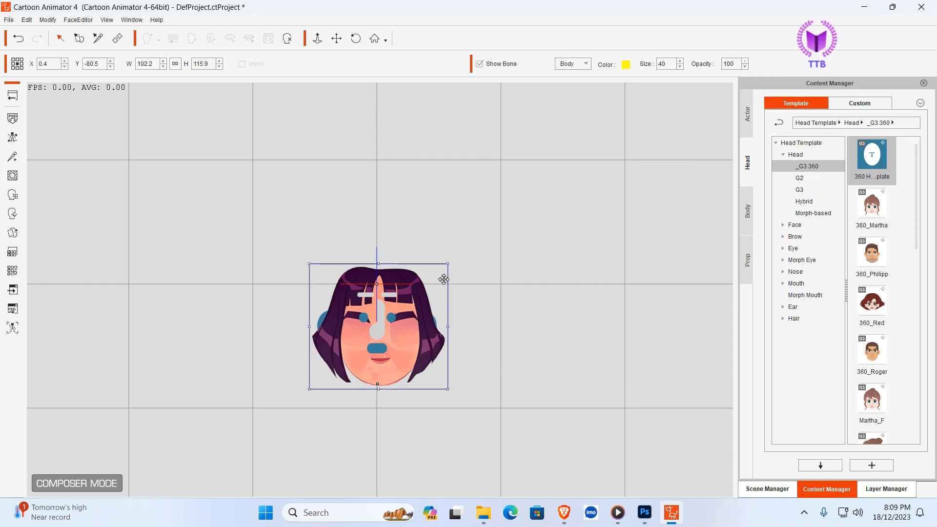
{"action": "left_click_drag", "start_coordinate": [444, 267], "coordinate": [440, 273]}
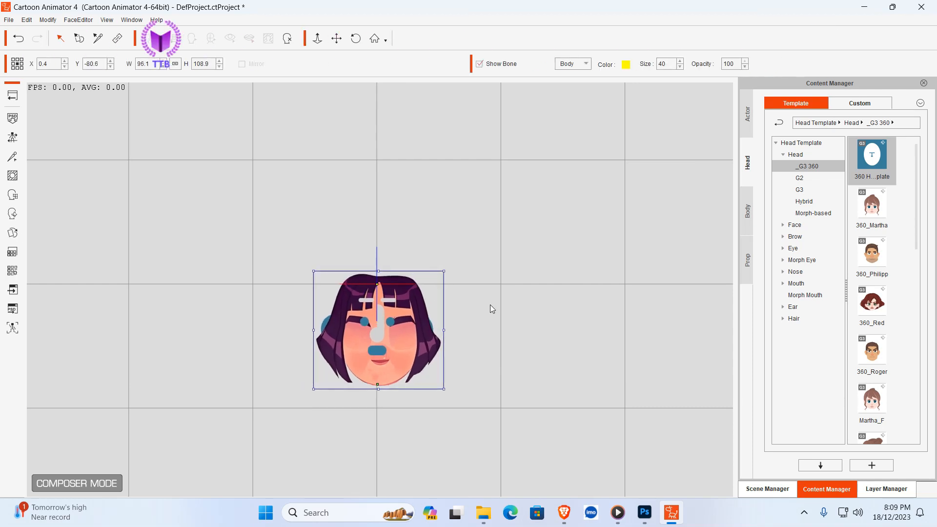
{"action": "left_click", "coordinate": [490, 305]}
Remove the template's right and left ear sprites from the head.
{"action": "double_click", "coordinate": [323, 326]}
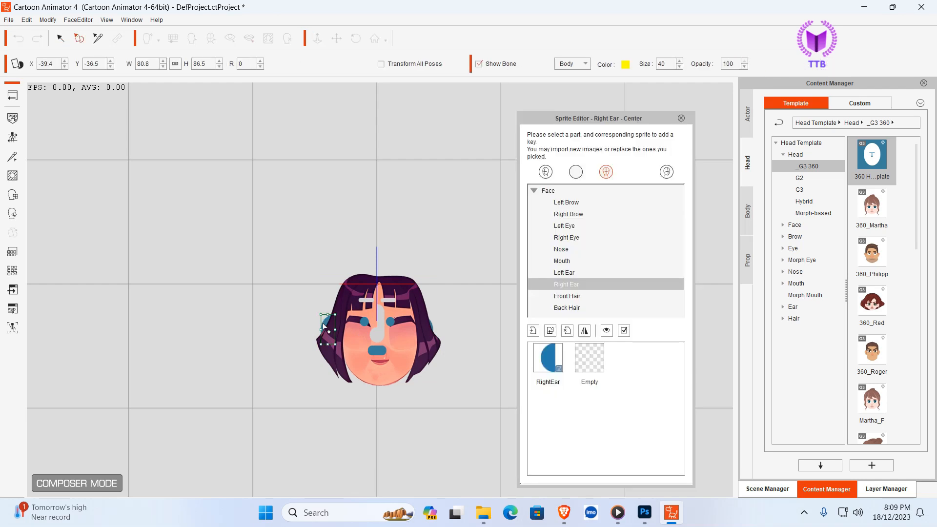
{"action": "left_click_drag", "start_coordinate": [327, 318], "coordinate": [318, 316]}
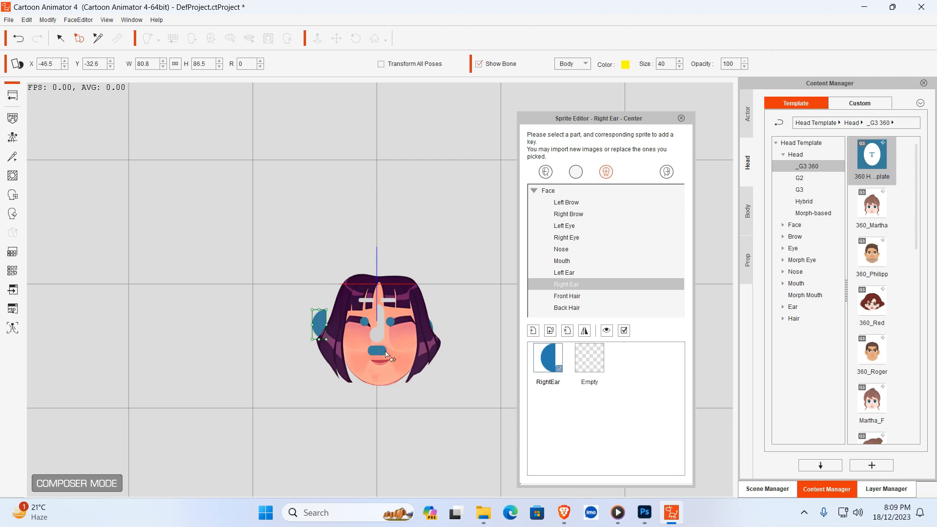
{"action": "left_click", "coordinate": [431, 326]}
{"action": "left_click_drag", "start_coordinate": [430, 327], "coordinate": [436, 324]}
{"action": "key", "text": "Delete"}
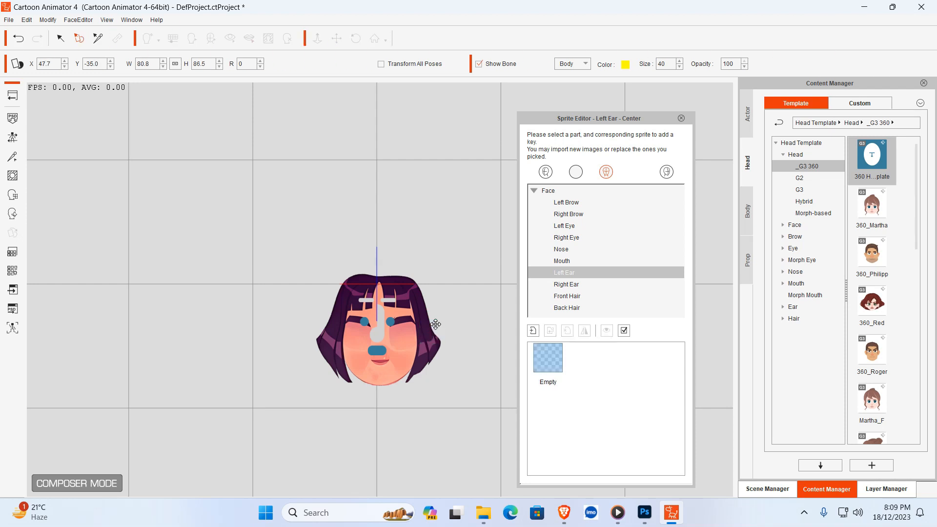
Delete the template's nose, left brow and right brow sprites from the face.
{"action": "left_click", "coordinate": [384, 321]}
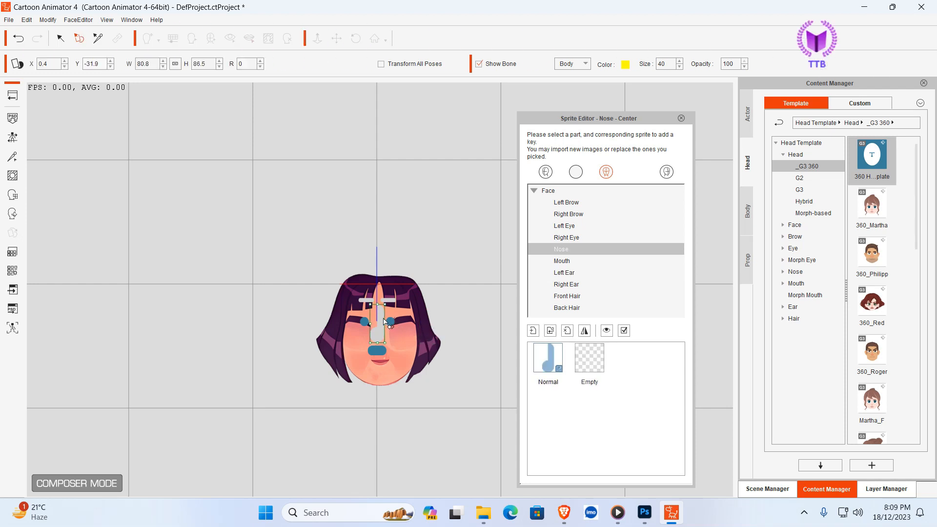
{"action": "key", "text": "Delete"}
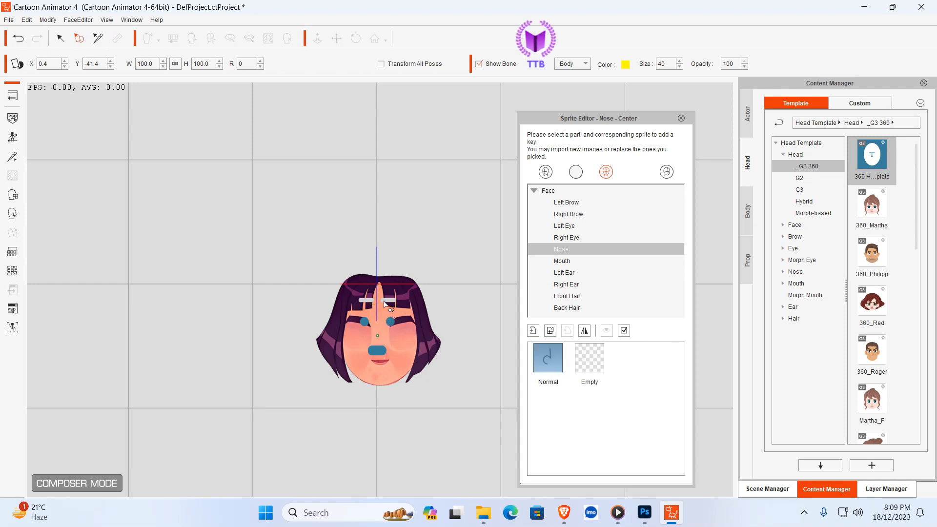
{"action": "left_click", "coordinate": [388, 301]}
{"action": "key", "text": "Delete"}
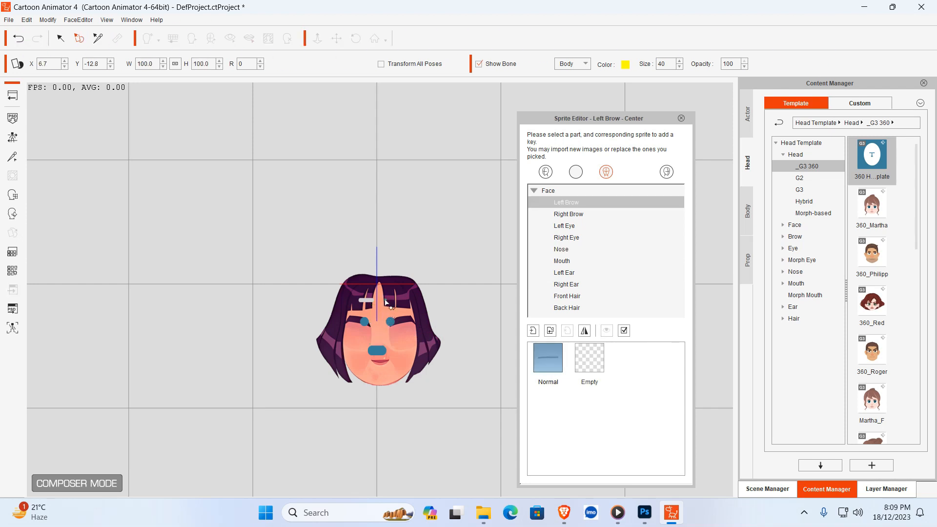
{"action": "left_click", "coordinate": [364, 302]}
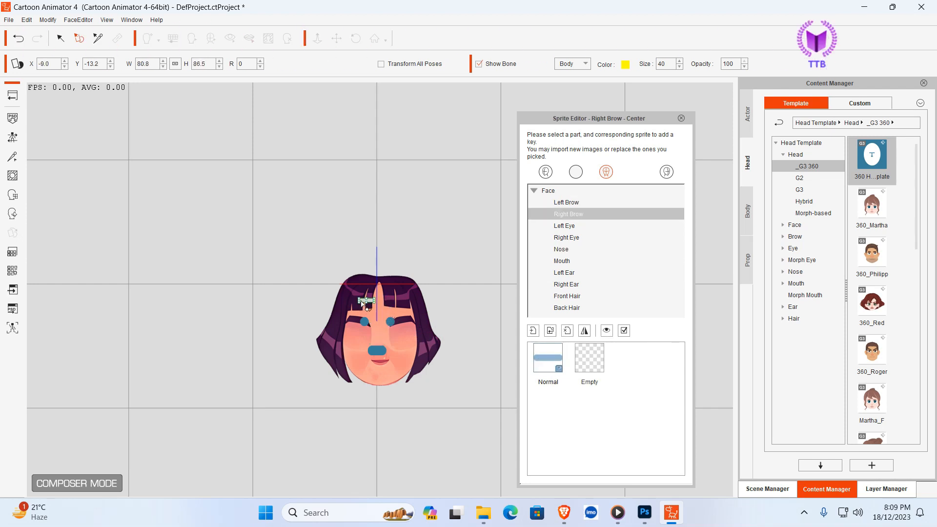
{"action": "key", "text": "Delete"}
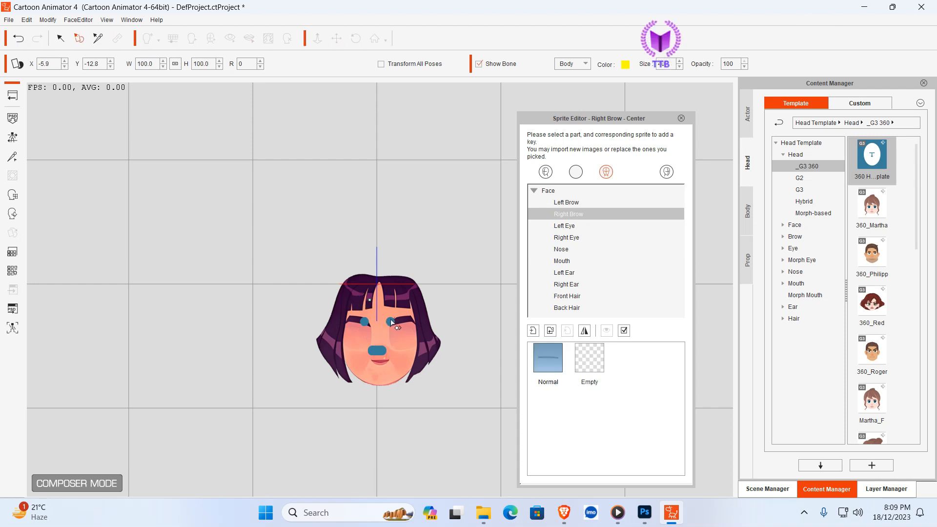
Move the left eye placeholder to about X 21.2, Y -42.5, the right eye into its socket, and the mouth to about X 2.0, Y -70.0.
{"action": "left_click", "coordinate": [391, 322]}
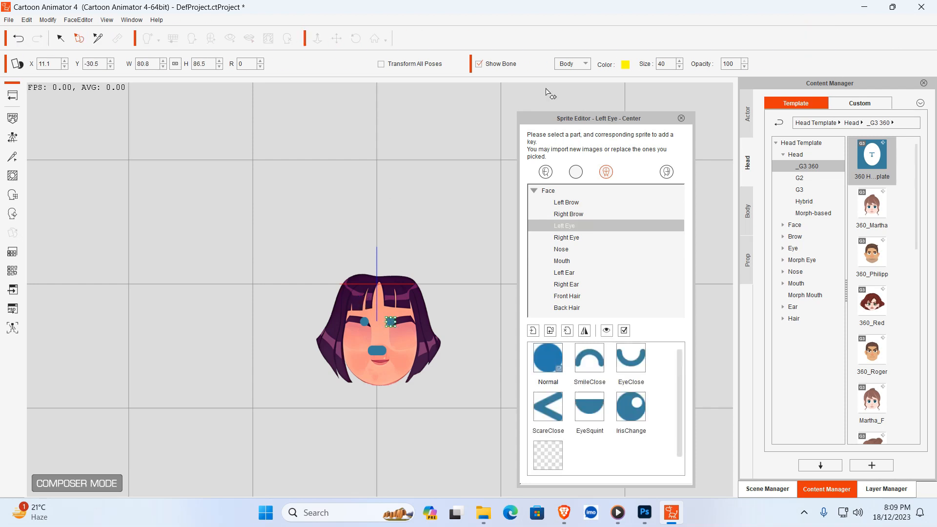
{"action": "left_click", "coordinate": [681, 118]}
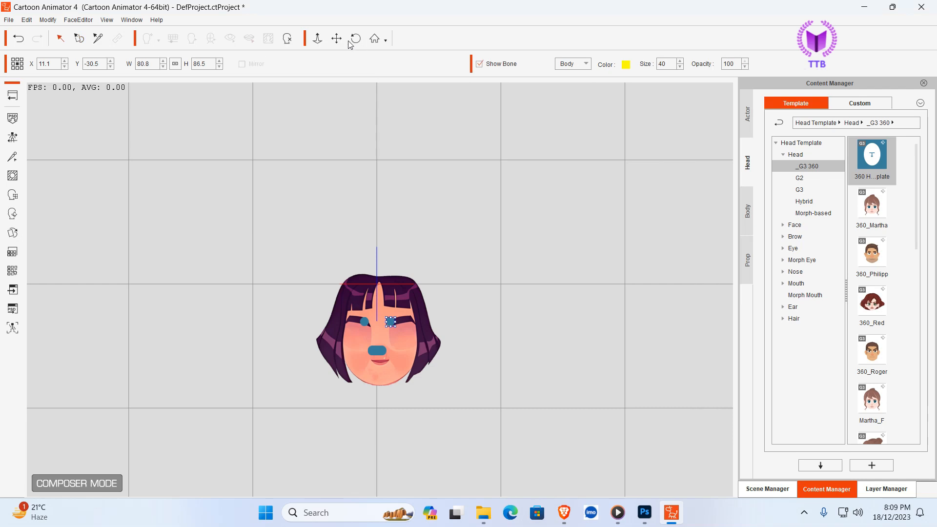
{"action": "left_click", "coordinate": [336, 39]}
{"action": "scroll", "coordinate": [356, 187], "scroll_direction": "up", "scroll_amount": 5}
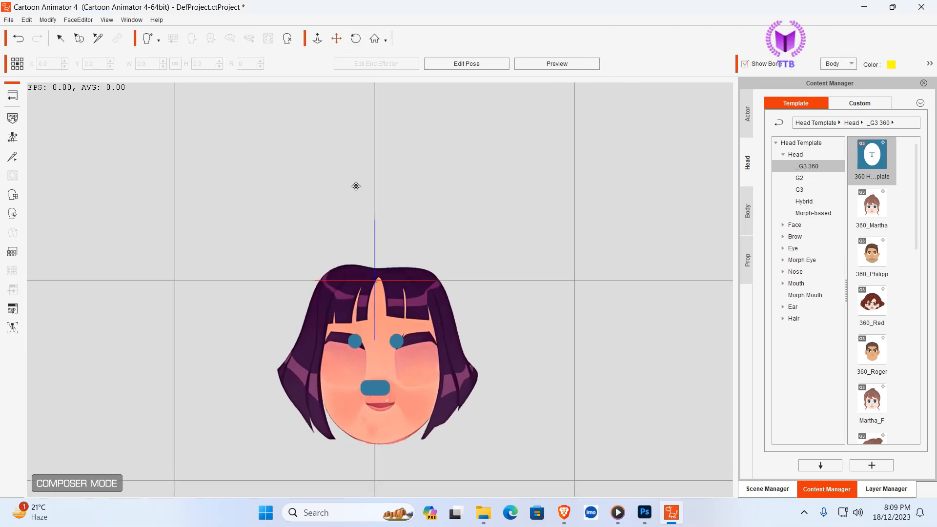
{"action": "scroll", "coordinate": [356, 190], "scroll_direction": "up", "scroll_amount": 2}
{"action": "scroll", "coordinate": [393, 260], "scroll_direction": "up", "scroll_amount": 2}
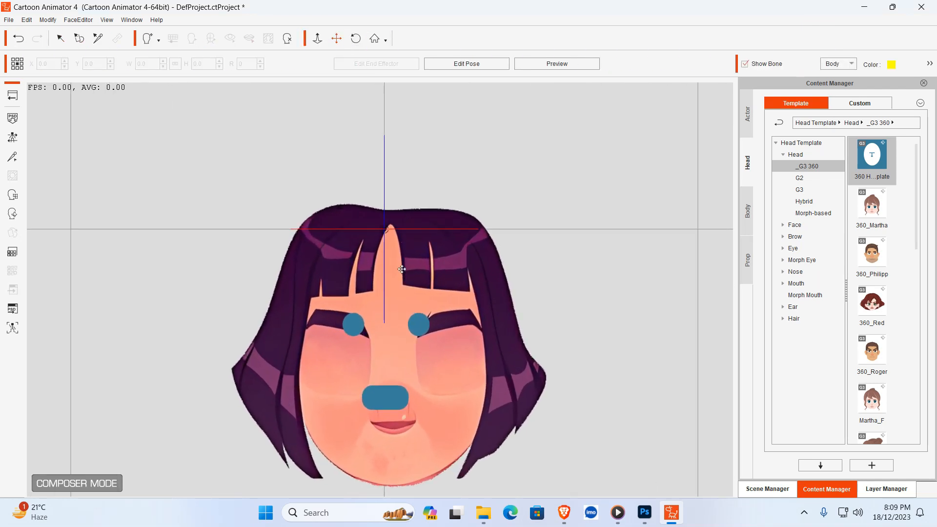
{"action": "left_click", "coordinate": [418, 327]}
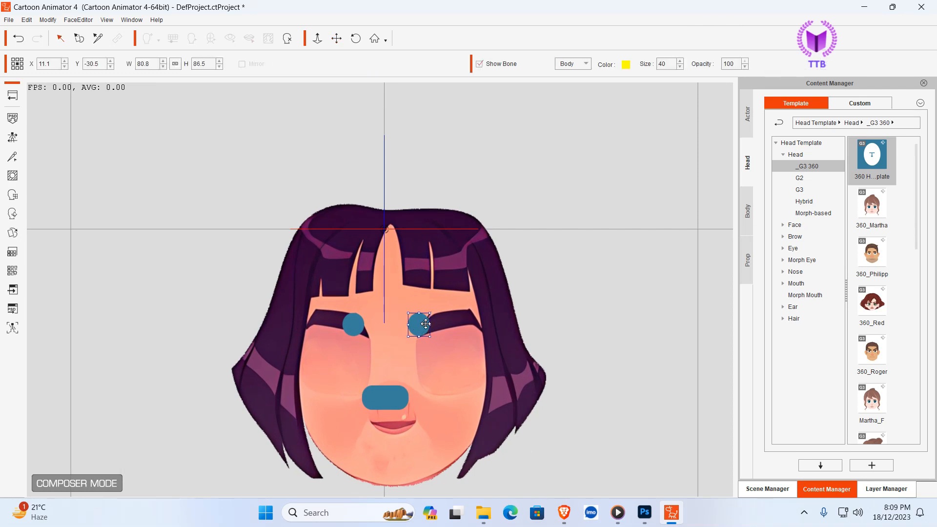
{"action": "left_click_drag", "start_coordinate": [438, 334], "coordinate": [470, 370]}
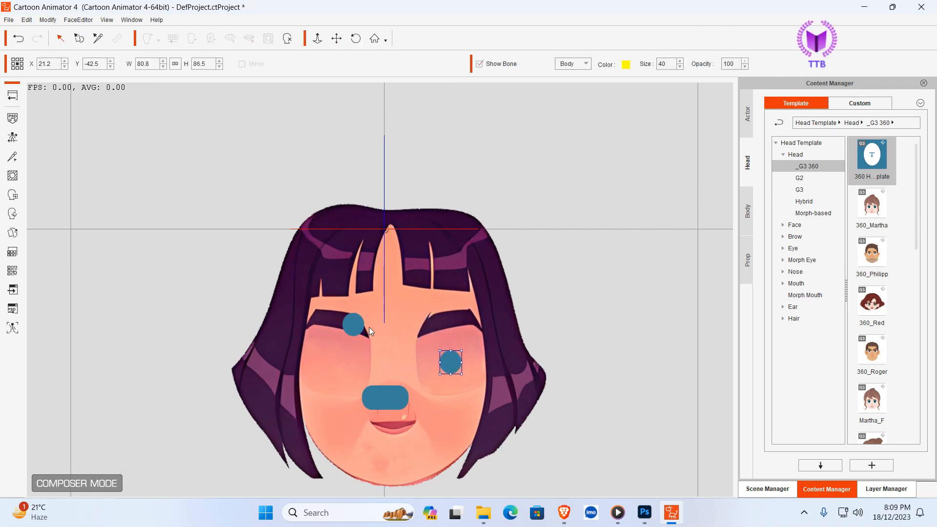
{"action": "left_click_drag", "start_coordinate": [352, 324], "coordinate": [338, 357]}
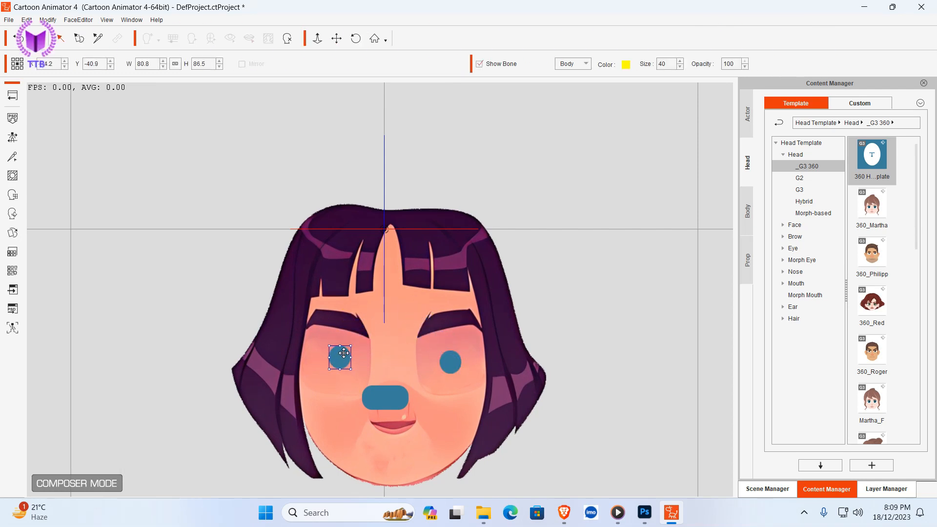
{"action": "left_click_drag", "start_coordinate": [391, 400], "coordinate": [396, 449]}
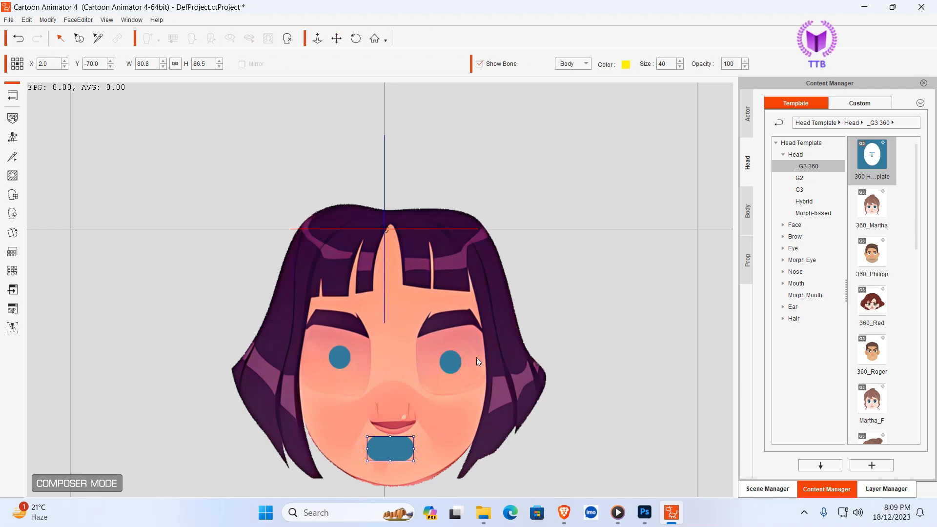
Replace the mouth's Normal sprite with NEUTRAL.png from the Kid Mouth folder, fitted to about W 78.5, H 83.9 at X 3.2, Y -69.1.
{"action": "double_click", "coordinate": [398, 446]}
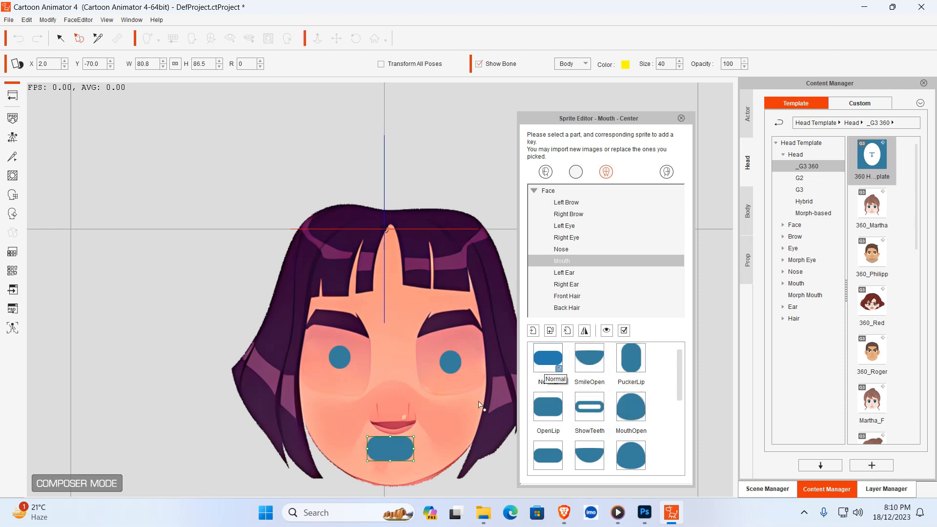
{"action": "left_click", "coordinate": [550, 332]}
{"action": "scroll", "coordinate": [767, 300], "scroll_direction": "down", "scroll_amount": 1}
{"action": "scroll", "coordinate": [767, 298], "scroll_direction": "down", "scroll_amount": 2}
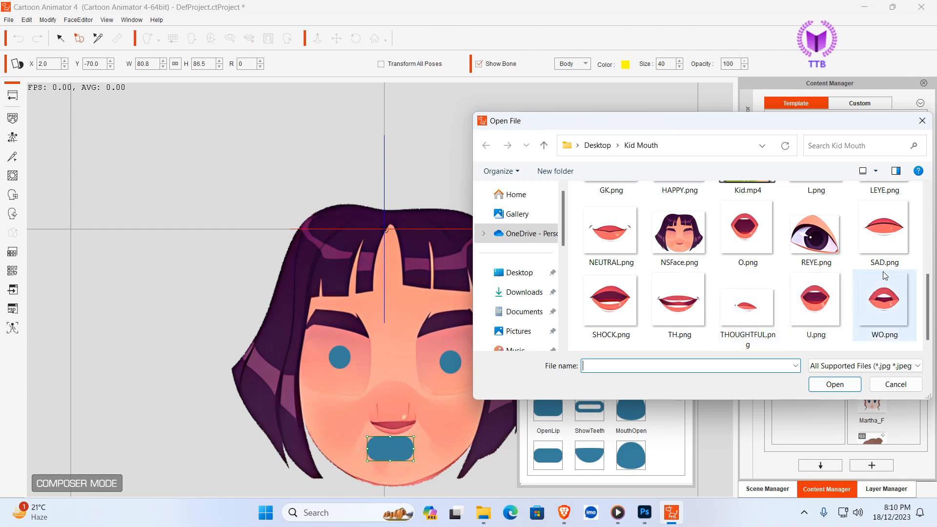
{"action": "scroll", "coordinate": [837, 299], "scroll_direction": "up", "scroll_amount": 2}
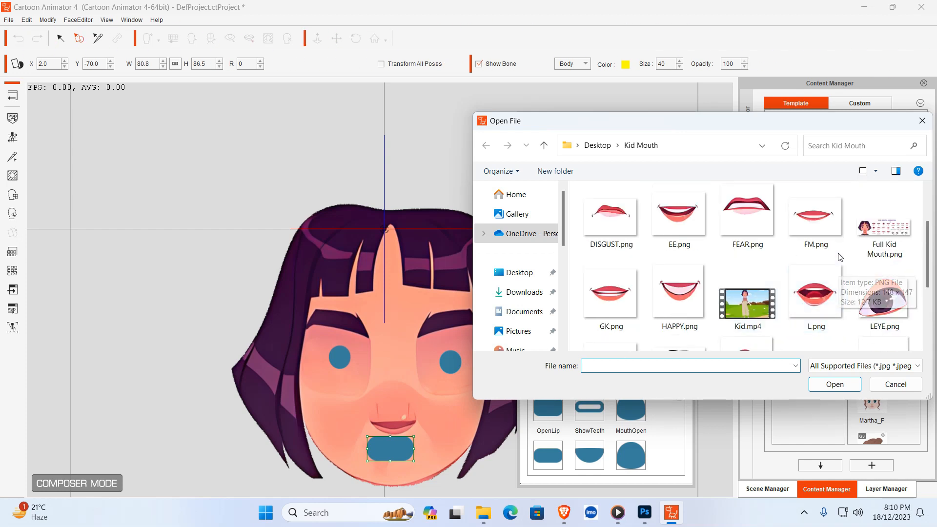
{"action": "scroll", "coordinate": [840, 257], "scroll_direction": "up", "scroll_amount": 2}
{"action": "scroll", "coordinate": [850, 275], "scroll_direction": "down", "scroll_amount": 1}
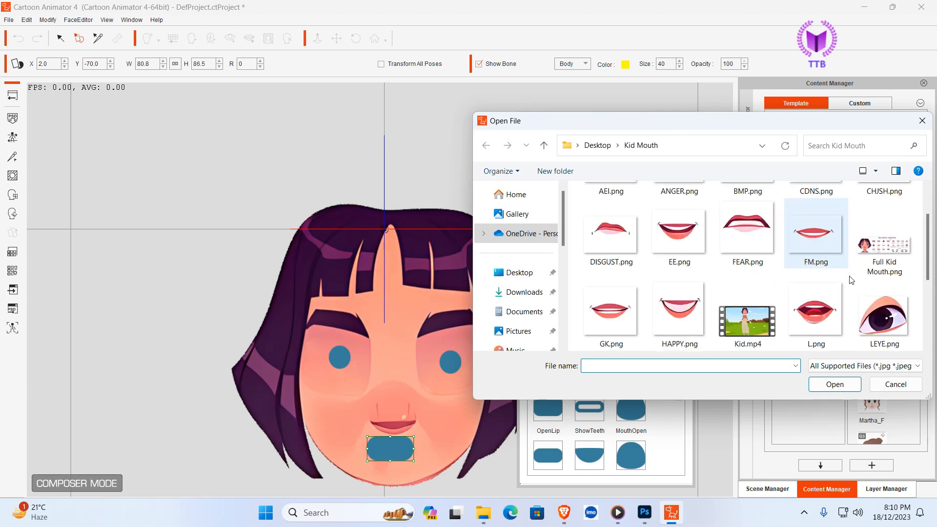
{"action": "scroll", "coordinate": [880, 281], "scroll_direction": "down", "scroll_amount": 1}
{"action": "scroll", "coordinate": [881, 288], "scroll_direction": "down", "scroll_amount": 1}
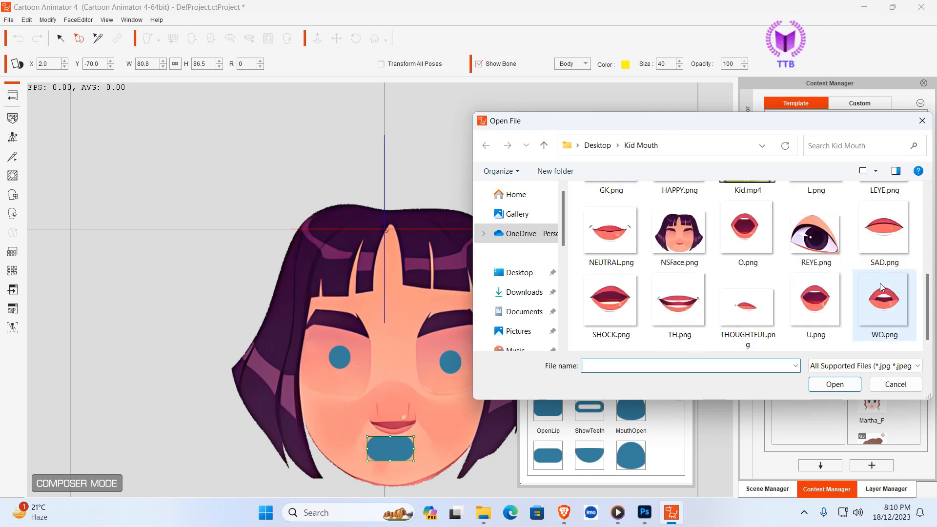
{"action": "scroll", "coordinate": [841, 286], "scroll_direction": "up", "scroll_amount": 1}
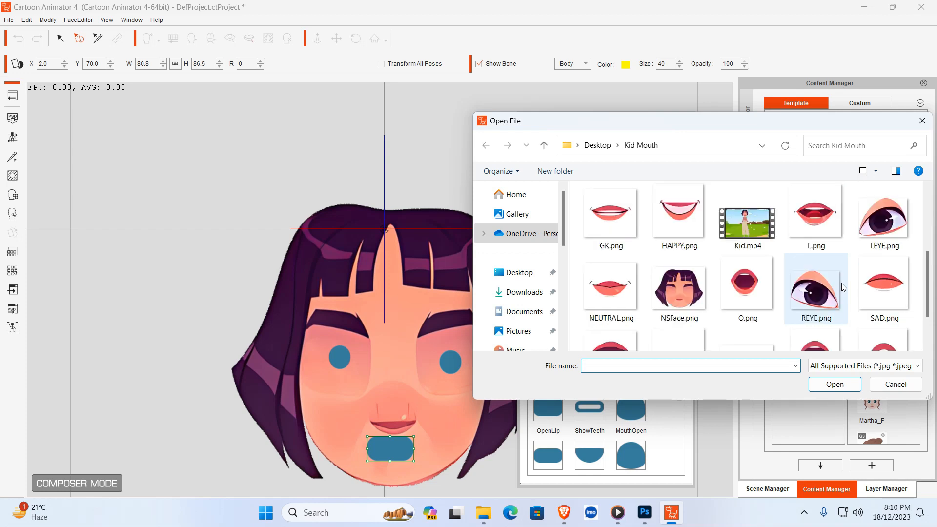
{"action": "scroll", "coordinate": [842, 283], "scroll_direction": "up", "scroll_amount": 2}
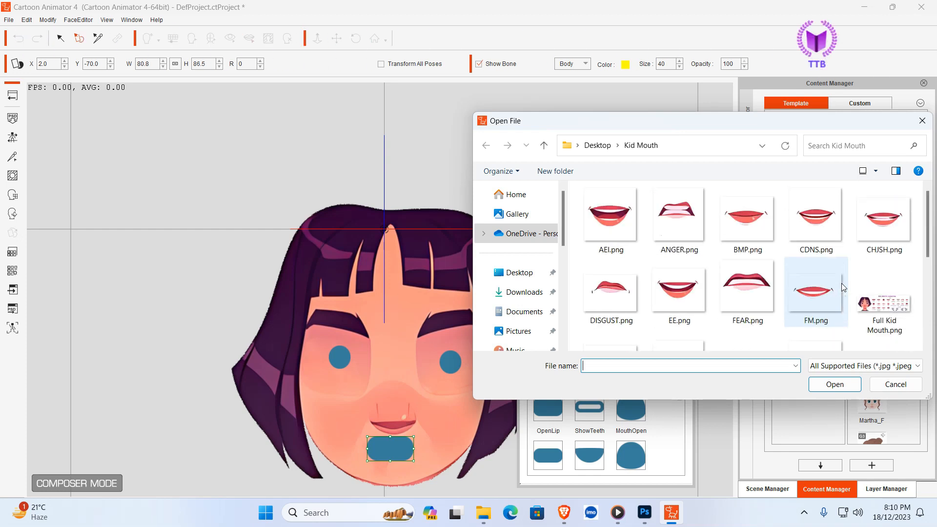
{"action": "scroll", "coordinate": [872, 271], "scroll_direction": "down", "scroll_amount": 3}
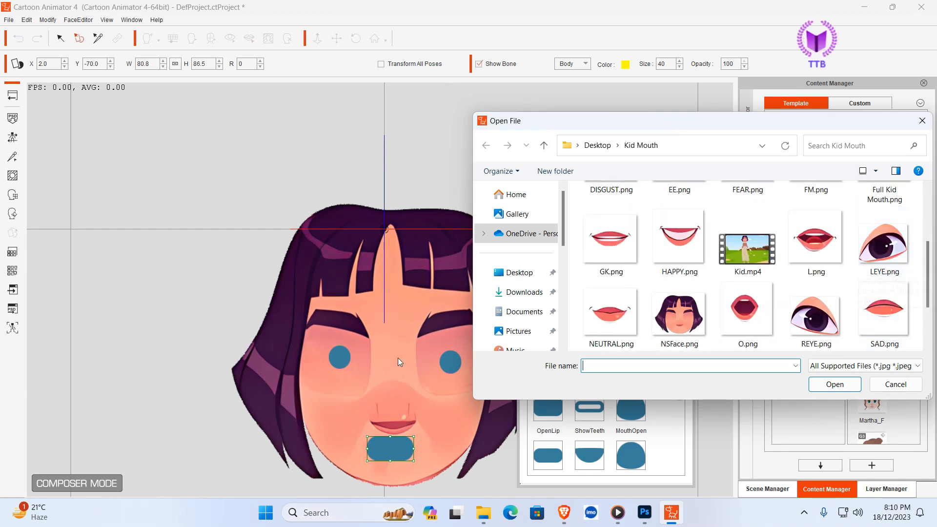
{"action": "left_click", "coordinate": [611, 232]}
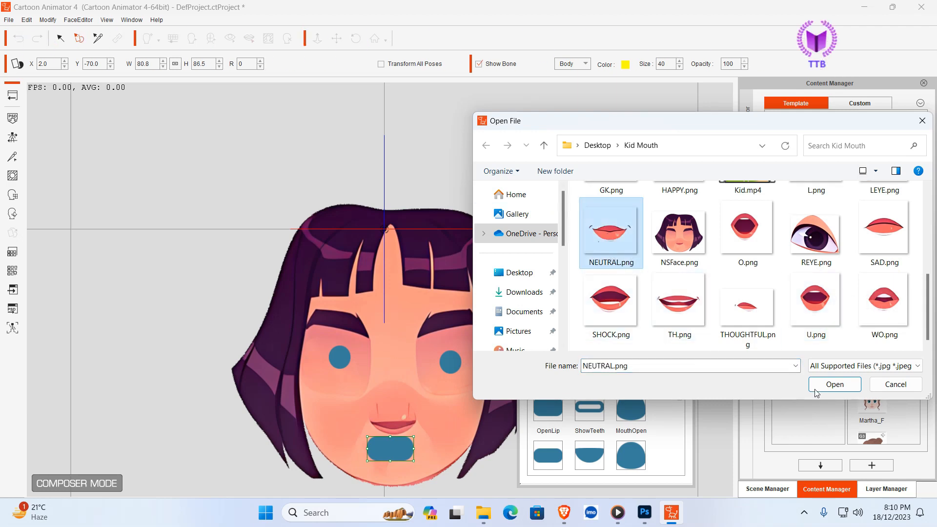
{"action": "left_click", "coordinate": [833, 385]}
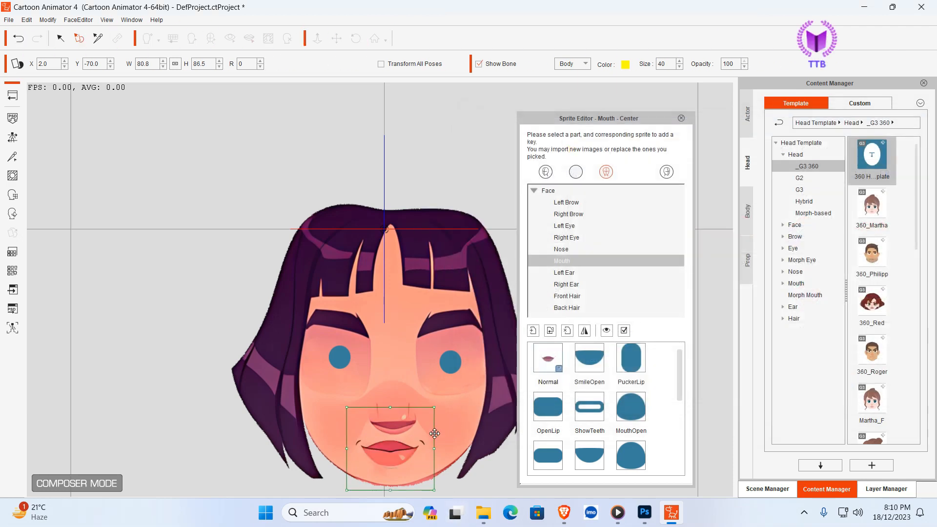
{"action": "left_click_drag", "start_coordinate": [432, 410], "coordinate": [432, 411]}
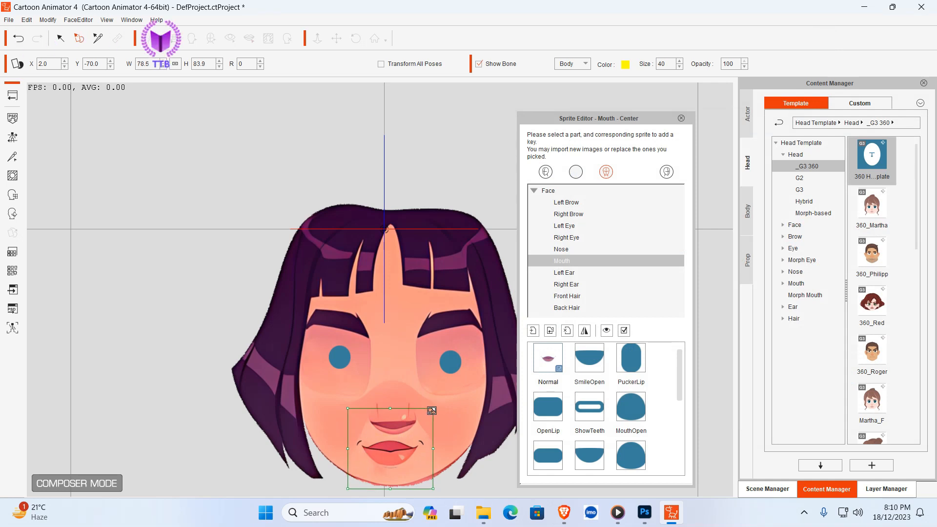
{"action": "left_click_drag", "start_coordinate": [392, 452], "coordinate": [396, 450]}
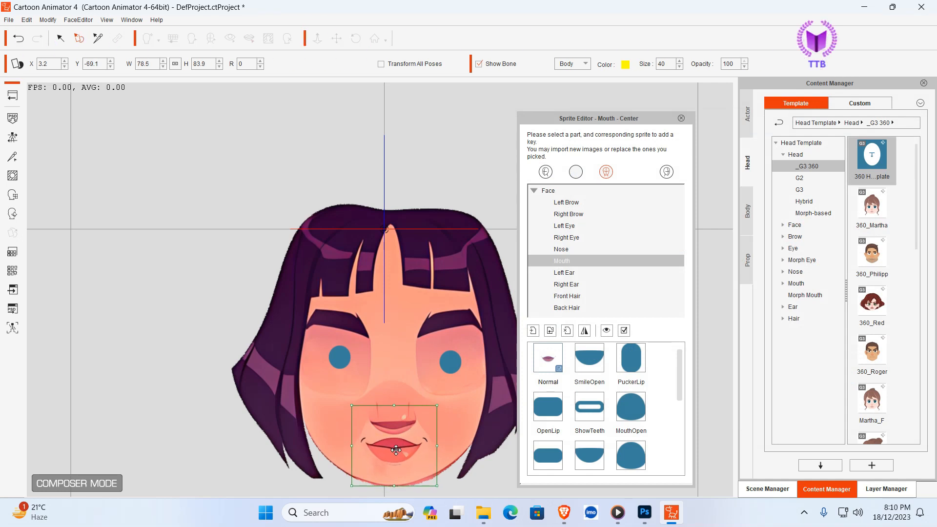
Replace the SmileOpen mouth sprite with EE.png and fit it to about W 81.1, H 86.8 at X 3.2, Y -71.5.
{"action": "left_click", "coordinate": [595, 369]}
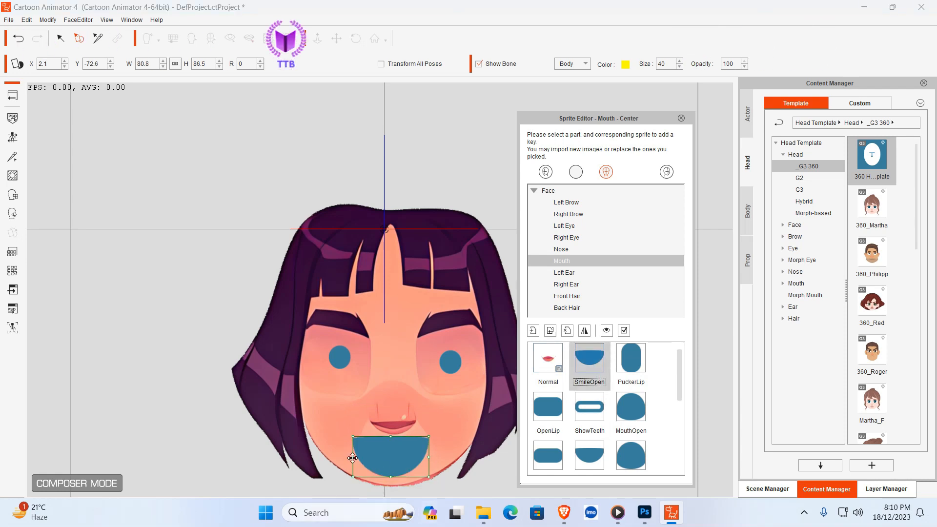
{"action": "left_click_drag", "start_coordinate": [350, 445], "coordinate": [376, 454]}
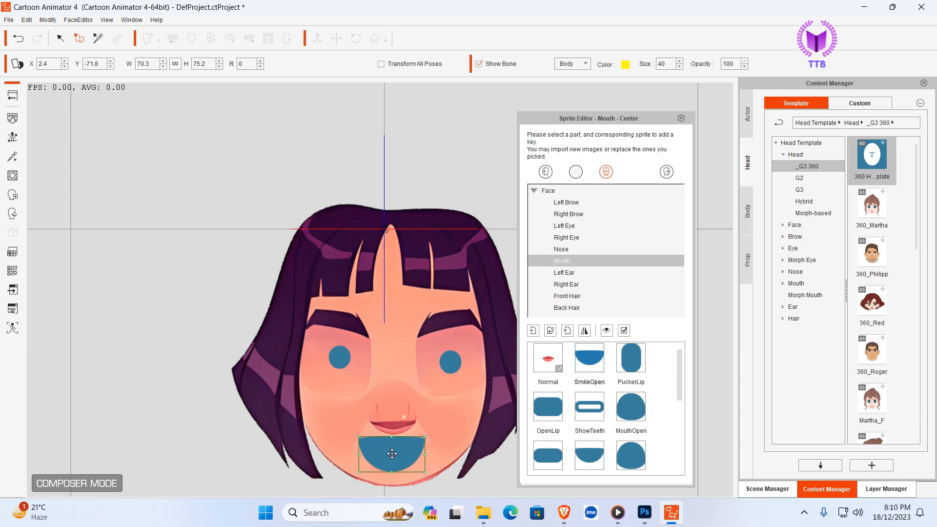
{"action": "left_click_drag", "start_coordinate": [431, 434], "coordinate": [400, 454]}
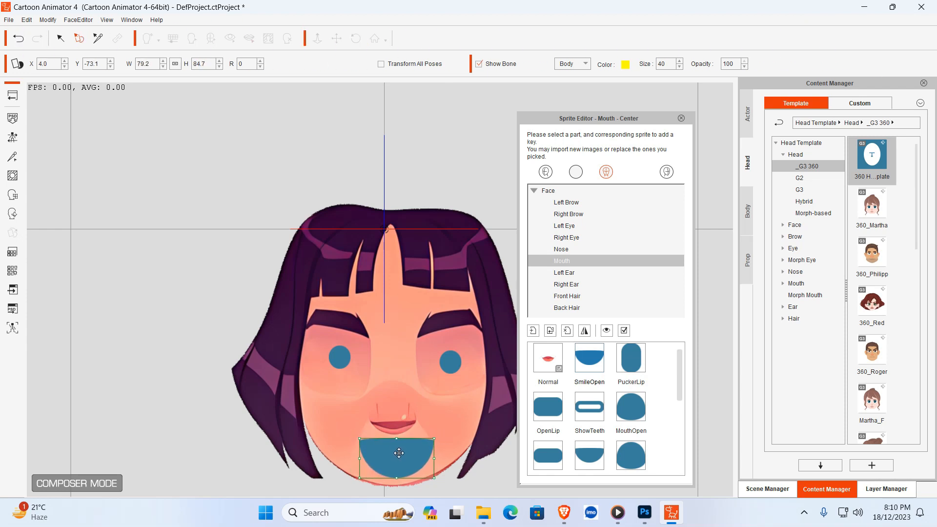
{"action": "left_click", "coordinate": [550, 331]}
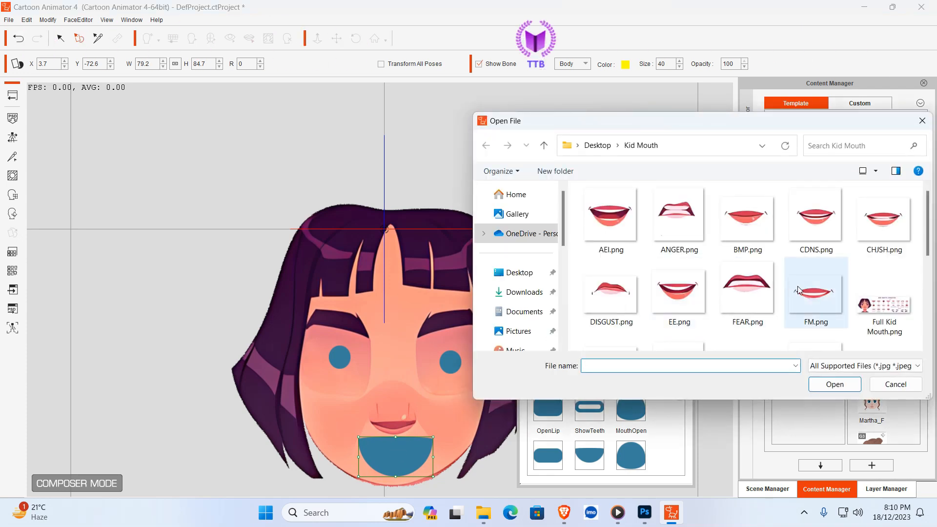
{"action": "left_click", "coordinate": [690, 299]}
{"action": "left_click", "coordinate": [835, 383]}
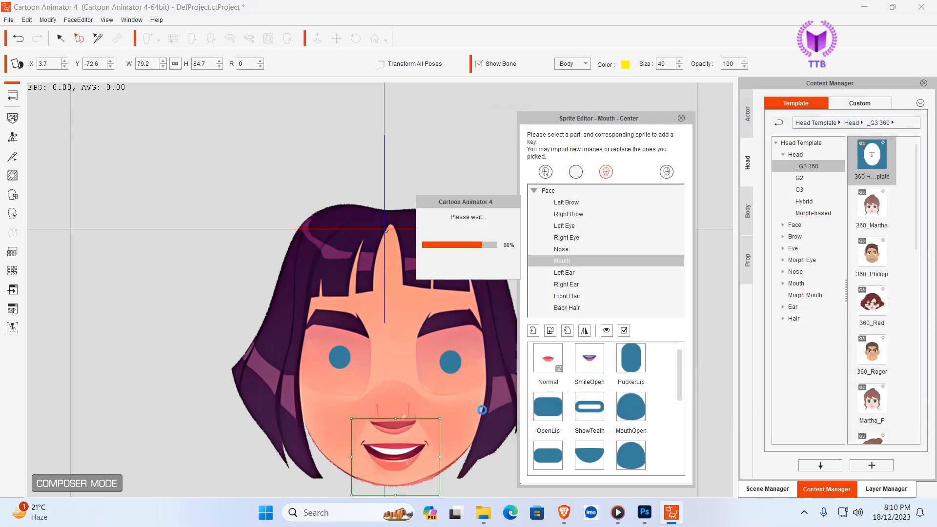
{"action": "left_click_drag", "start_coordinate": [403, 453], "coordinate": [402, 450]}
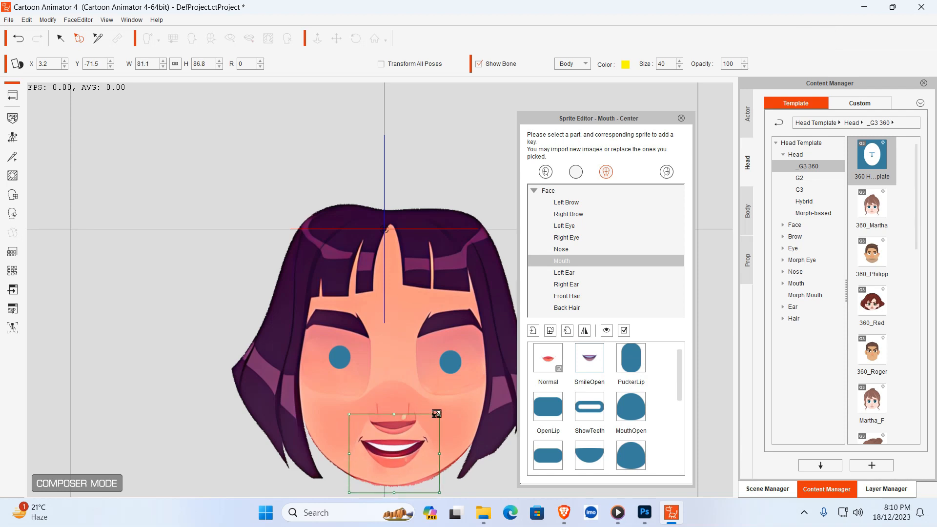
Replace the PuckerLip mouth sprite with GK.png and fit it to about W 84.2, H 90.0 at X 3.0, Y -69.9.
{"action": "left_click", "coordinate": [630, 363]}
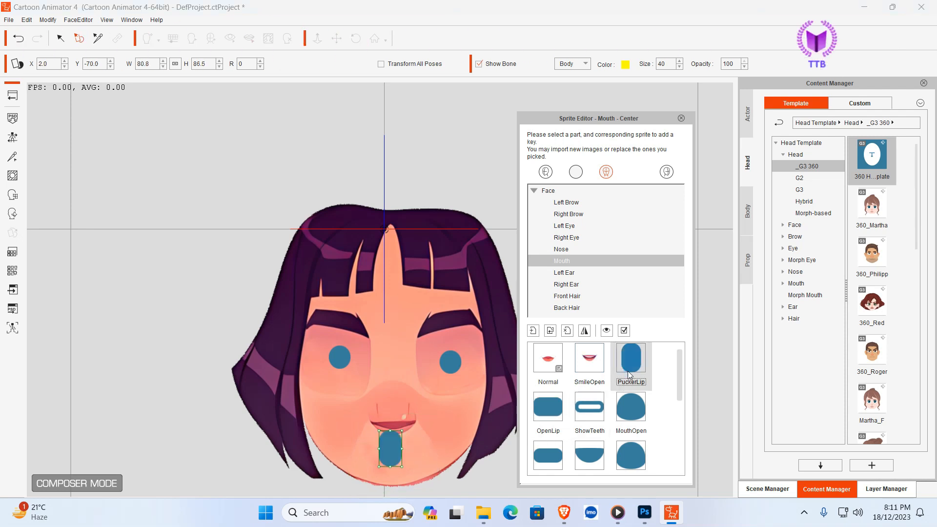
{"action": "left_click", "coordinate": [551, 332]}
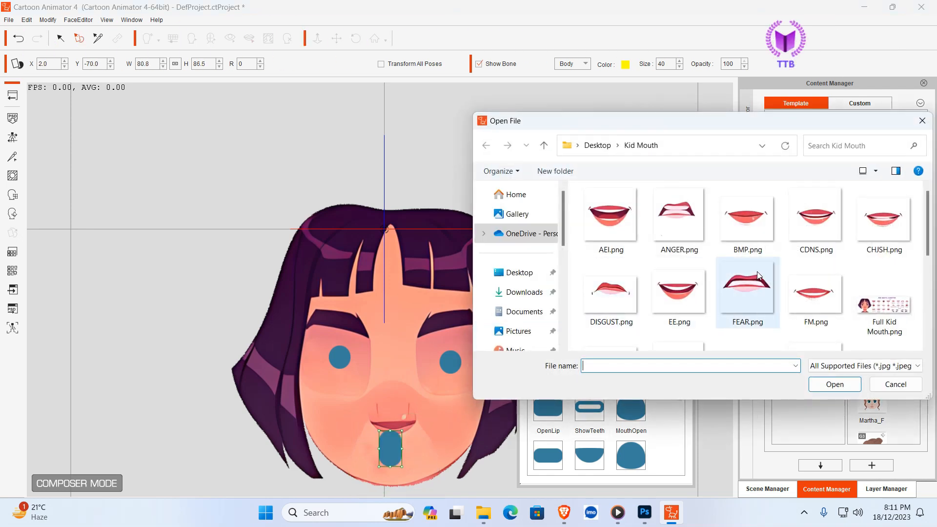
{"action": "left_click_drag", "start_coordinate": [633, 137], "coordinate": [539, 154]}
{"action": "scroll", "coordinate": [657, 308], "scroll_direction": "down", "scroll_amount": 1}
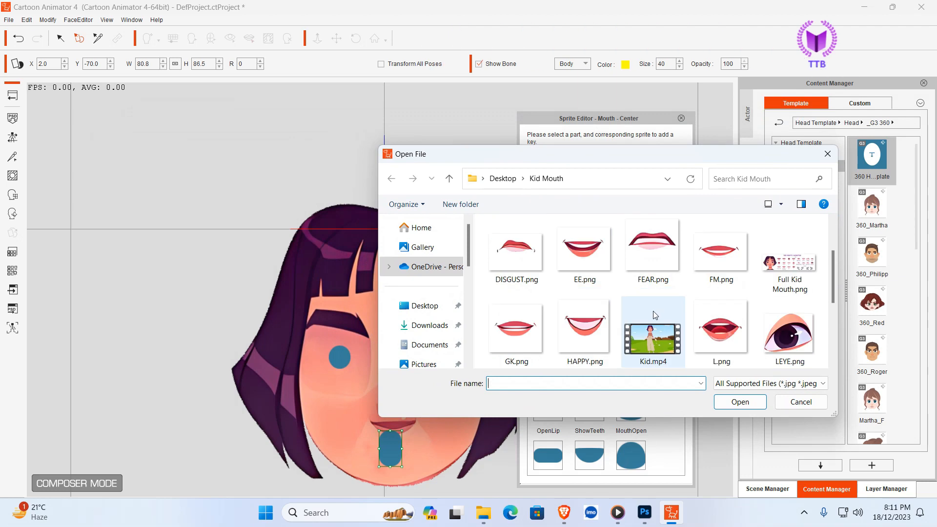
{"action": "left_click", "coordinate": [528, 333]}
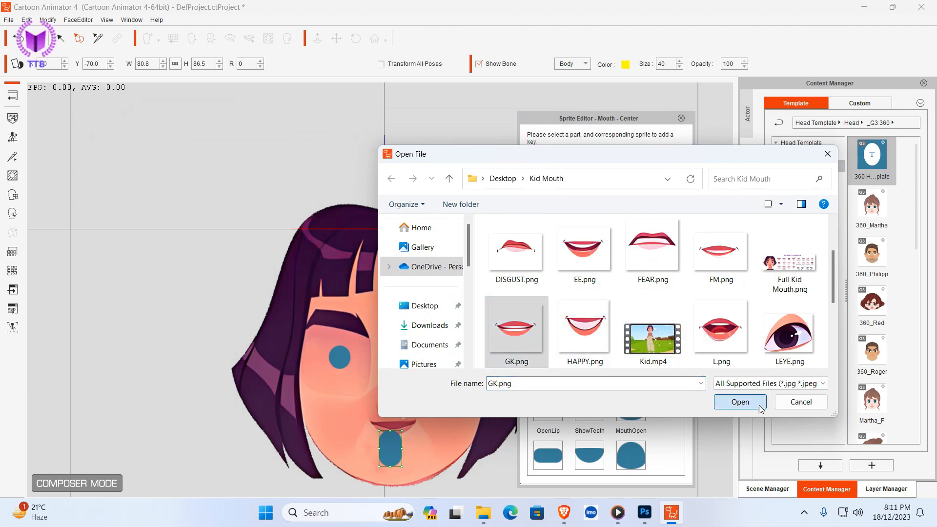
{"action": "left_click", "coordinate": [740, 402]}
{"action": "left_click_drag", "start_coordinate": [432, 407], "coordinate": [437, 405]}
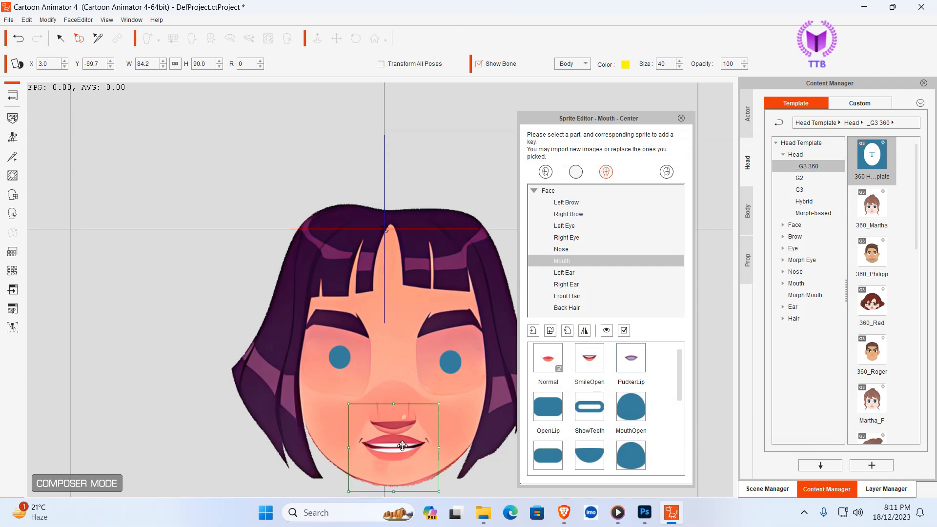
{"action": "left_click_drag", "start_coordinate": [402, 446], "coordinate": [402, 447]}
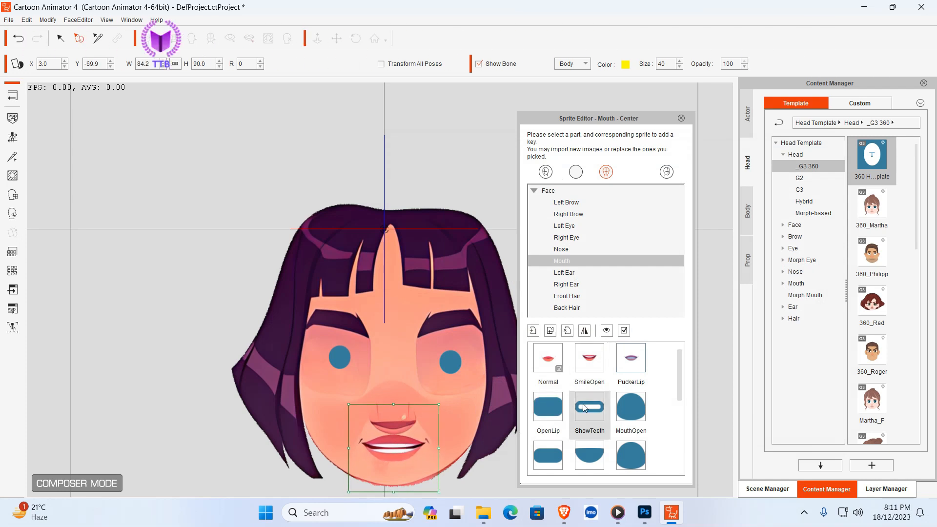
Replace the OpenLip mouth sprite with U.png and adjust its fit below the nose.
{"action": "left_click", "coordinate": [548, 408]}
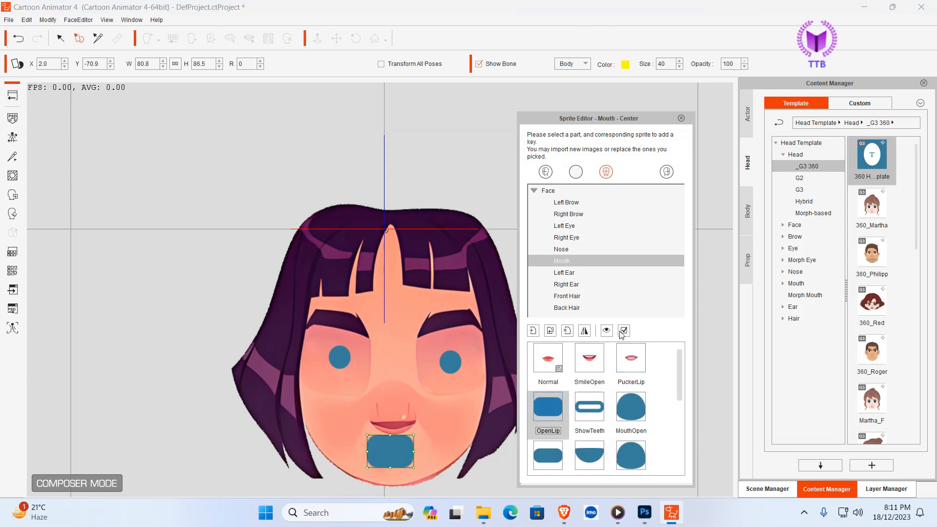
{"action": "left_click", "coordinate": [602, 335]}
{"action": "scroll", "coordinate": [703, 302], "scroll_direction": "down", "scroll_amount": 6}
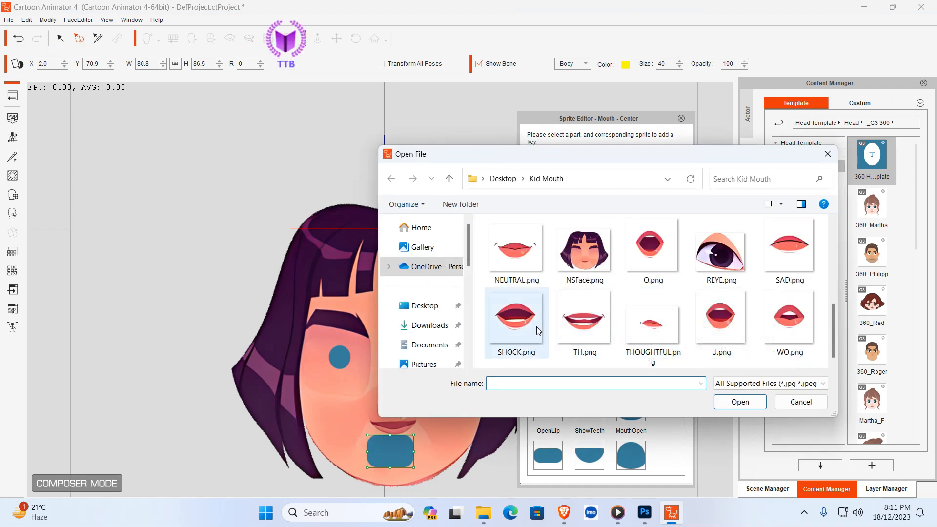
{"action": "left_click", "coordinate": [595, 330]}
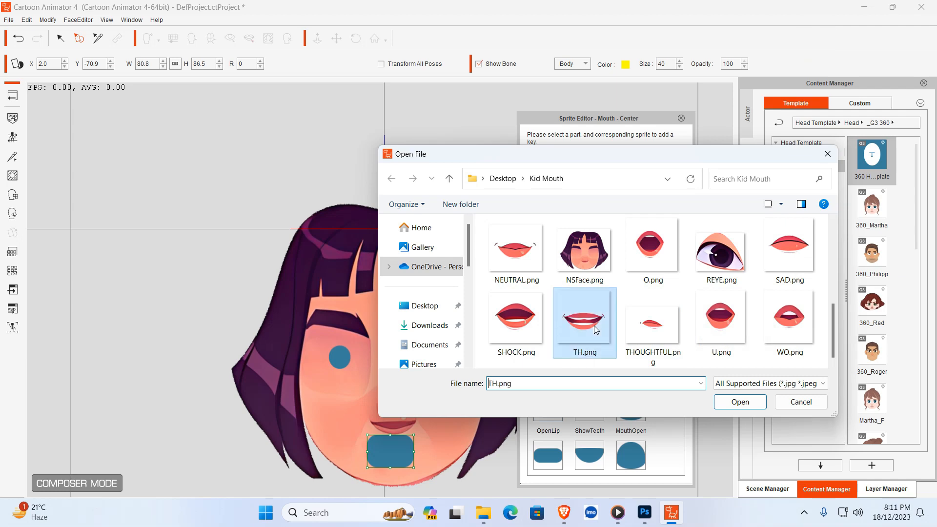
{"action": "left_click", "coordinate": [737, 322]}
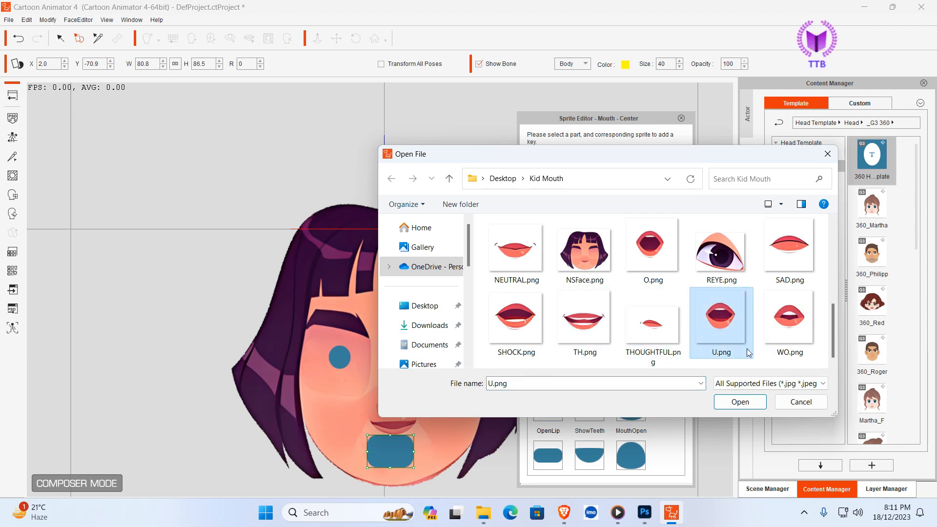
{"action": "left_click", "coordinate": [745, 407]}
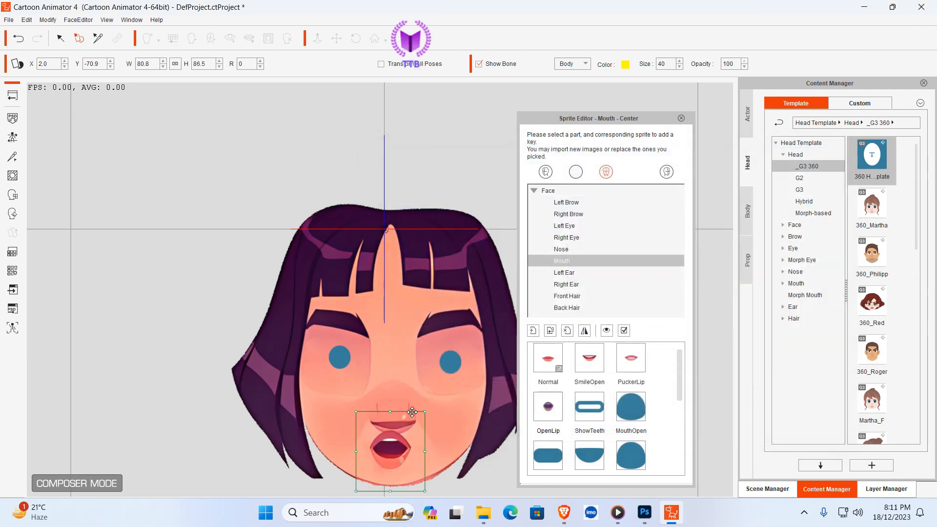
{"action": "left_click_drag", "start_coordinate": [387, 415], "coordinate": [387, 420]}
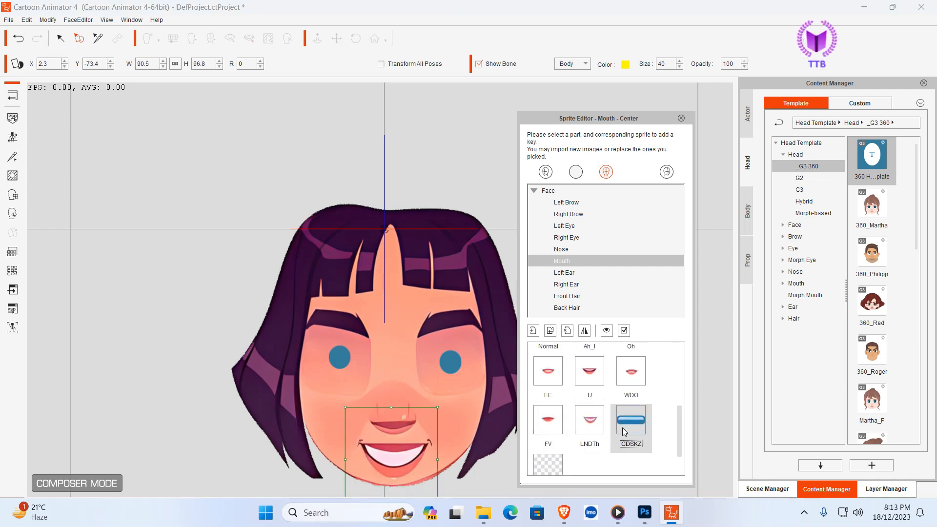
Replace the CDSKZ mouth sprite with CDNS.png and move it to about X 2.6, Y -69.9.
{"action": "left_click", "coordinate": [622, 428]}
{"action": "left_click", "coordinate": [551, 331]}
{"action": "scroll", "coordinate": [604, 318], "scroll_direction": "down", "scroll_amount": 2}
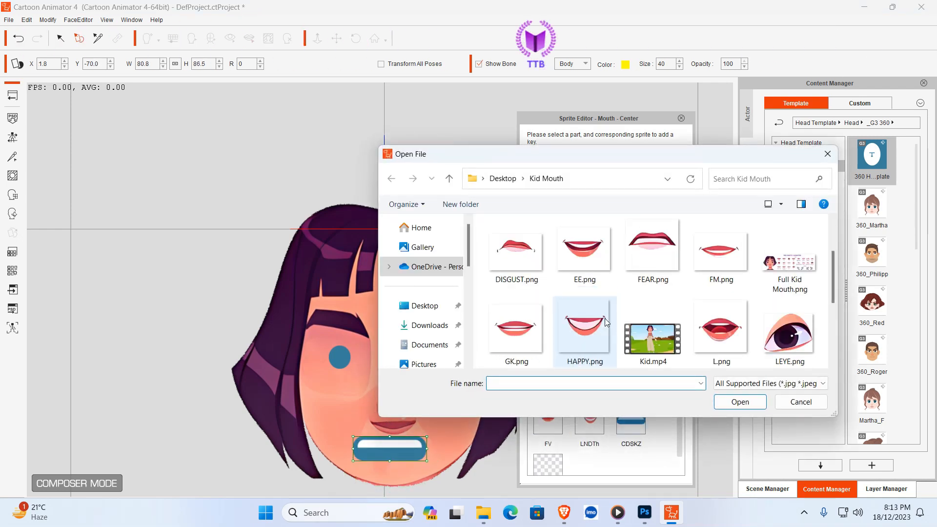
{"action": "scroll", "coordinate": [725, 303], "scroll_direction": "up", "scroll_amount": 2}
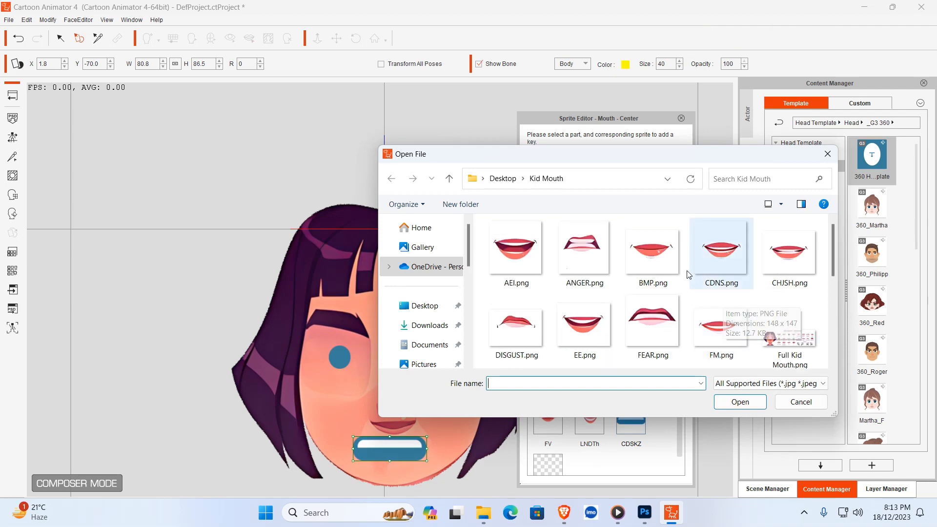
{"action": "left_click", "coordinate": [727, 257]}
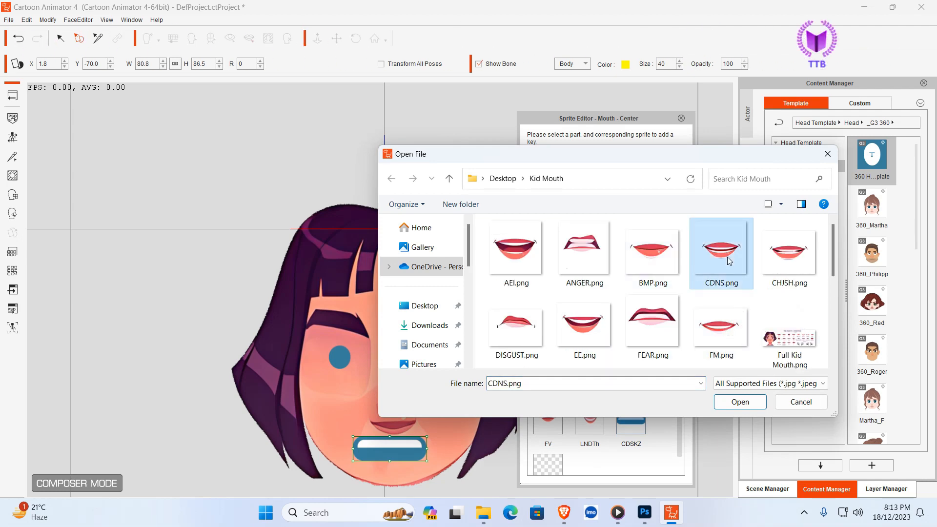
{"action": "left_click", "coordinate": [740, 401]}
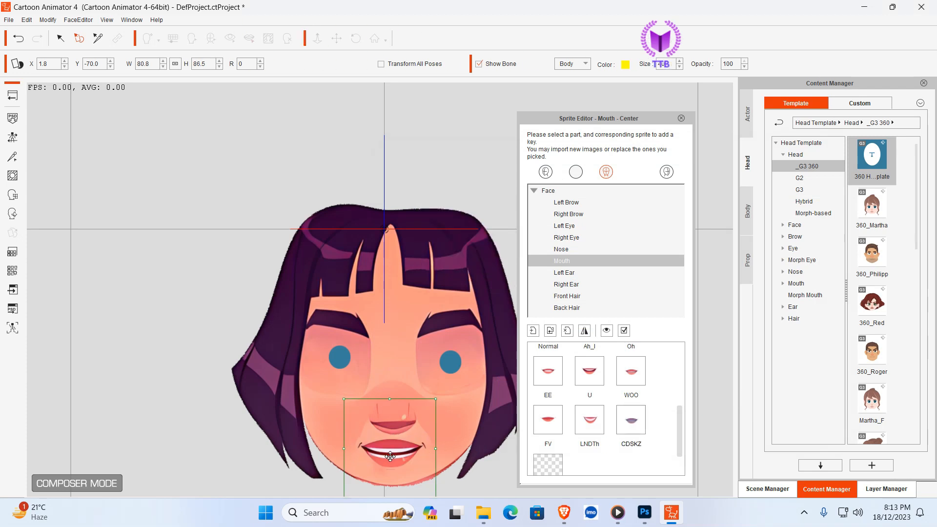
{"action": "left_click_drag", "start_coordinate": [393, 457], "coordinate": [394, 456]}
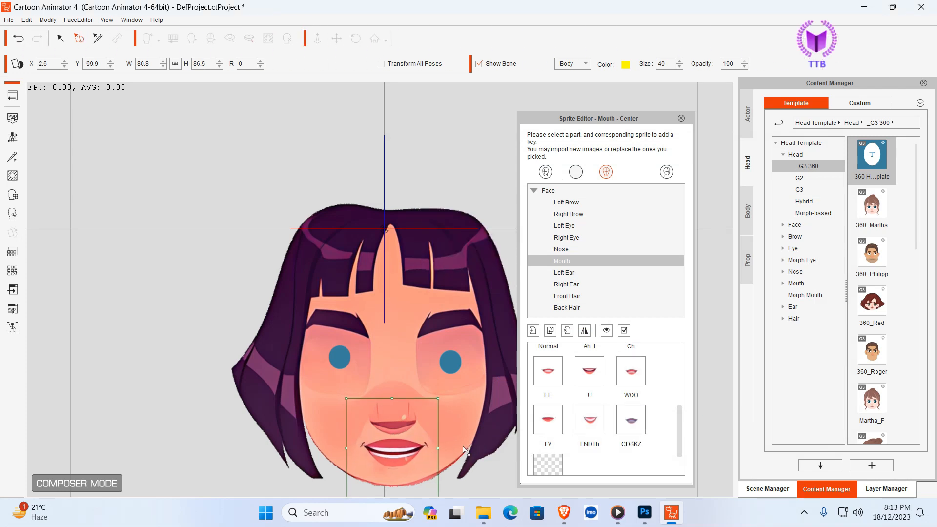
Apply the Roger_S eye template from the _G3 360 eye library to the kid head.
{"action": "left_click", "coordinate": [462, 308]}
{"action": "left_click", "coordinate": [448, 363]}
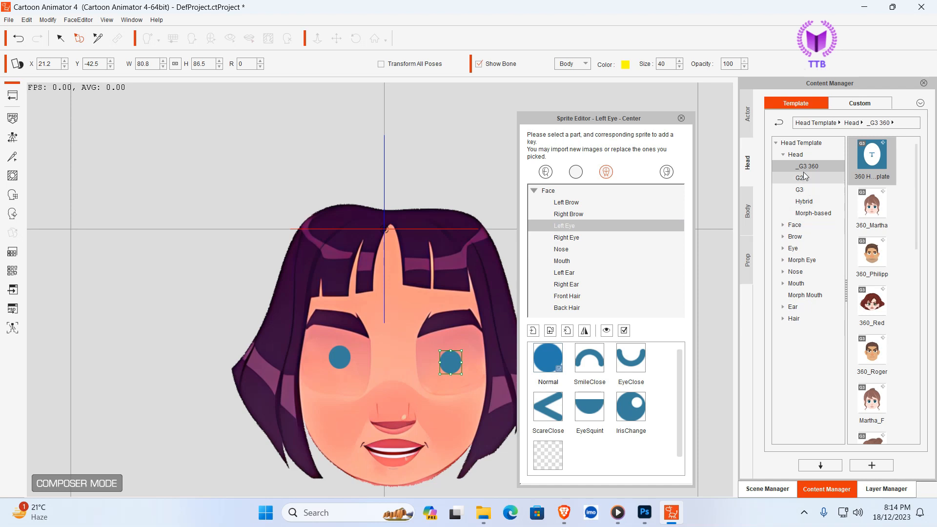
{"action": "left_click", "coordinate": [784, 156]}
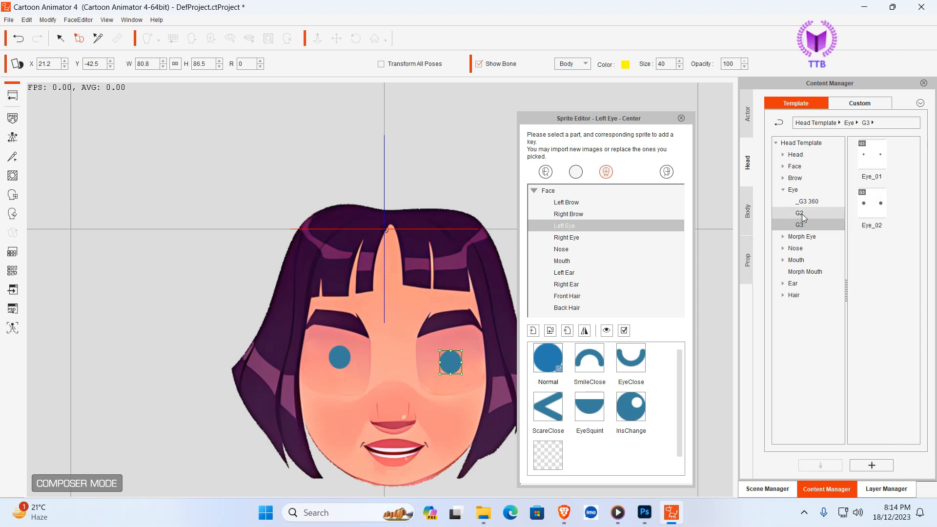
{"action": "left_click", "coordinate": [800, 214]}
{"action": "left_click", "coordinate": [807, 203]}
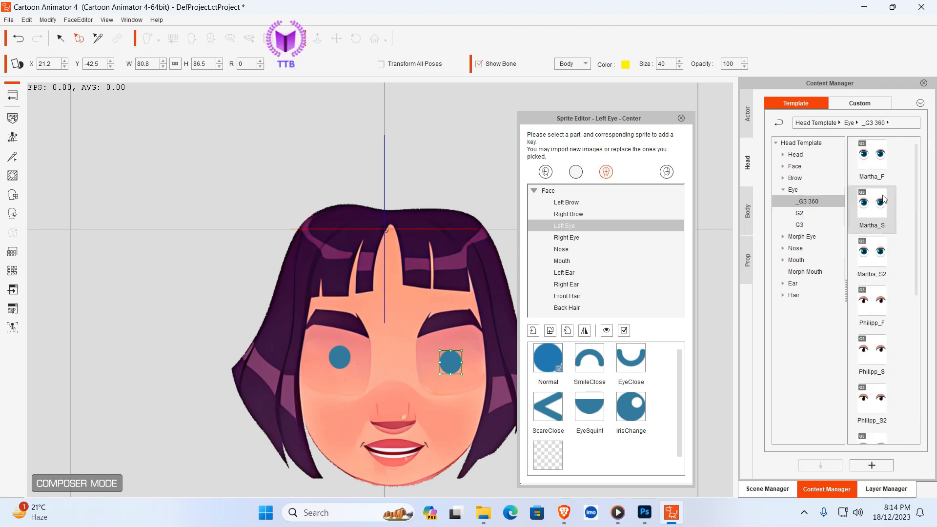
{"action": "scroll", "coordinate": [883, 168], "scroll_direction": "down", "scroll_amount": 6}
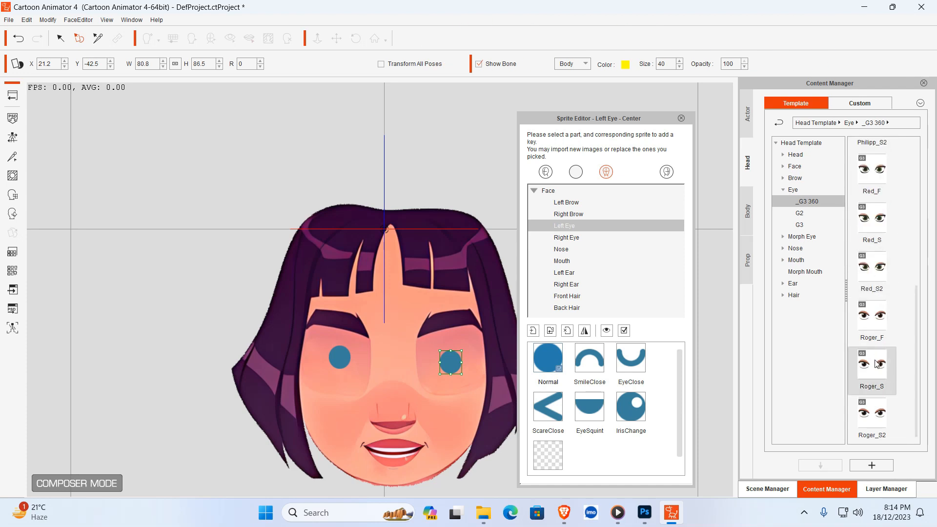
{"action": "left_click_drag", "start_coordinate": [877, 364], "coordinate": [385, 356]}
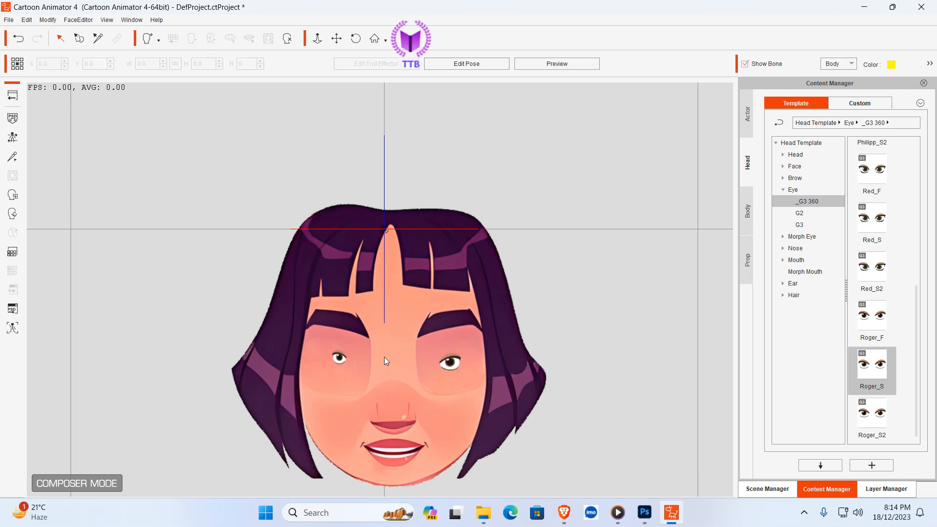
Enlarge the left eye to about W and H 64.8 at X 22.6, Y -41.2, and the right eye to about W and H 86.0.
{"action": "left_click", "coordinate": [454, 364]}
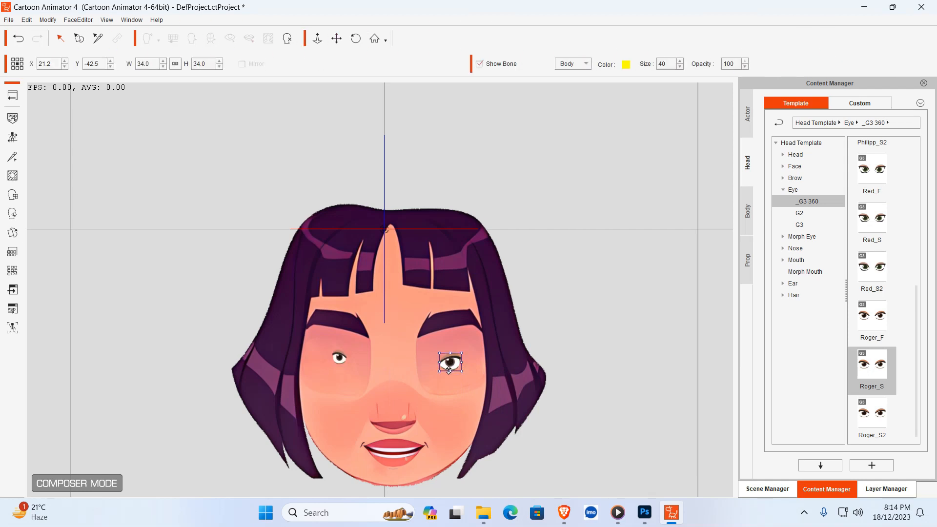
{"action": "mouse_move", "coordinate": [438, 360]}
{"action": "left_mouse_down"}
{"action": "mouse_move", "coordinate": [429, 354]}
{"action": "mouse_move", "coordinate": [451, 356]}
{"action": "left_mouse_up"}
{"action": "left_click", "coordinate": [334, 359]}
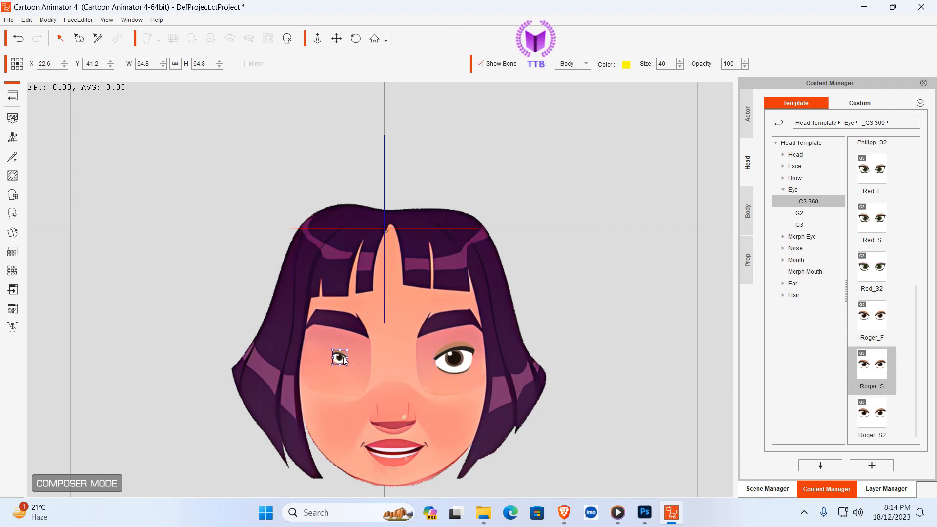
{"action": "left_click_drag", "start_coordinate": [325, 344], "coordinate": [329, 349]}
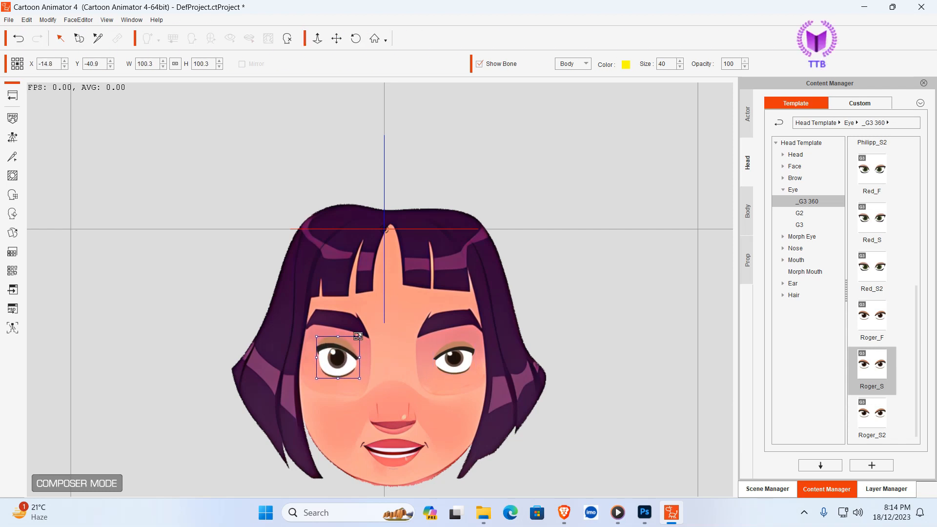
Replace the left eye's Normal sprite with LEYE.png and fit it to about W 74.4, H 74.4 at X 22.3, Y -40.2.
{"action": "left_click", "coordinate": [454, 357]}
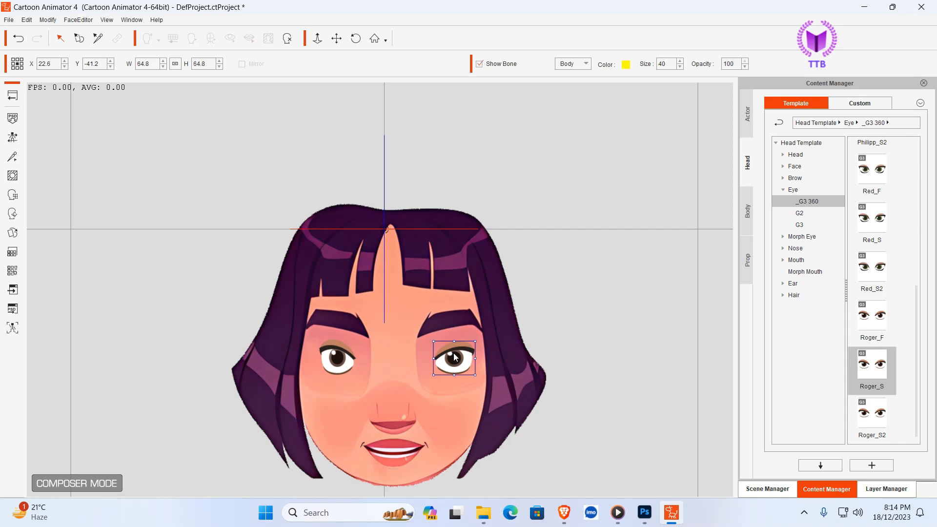
{"action": "double_click", "coordinate": [454, 357]}
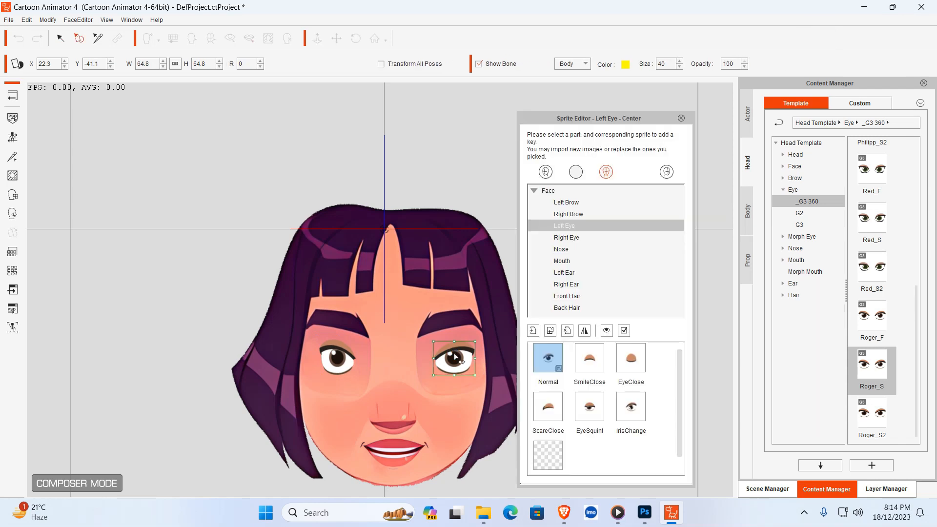
{"action": "left_click", "coordinate": [550, 331]}
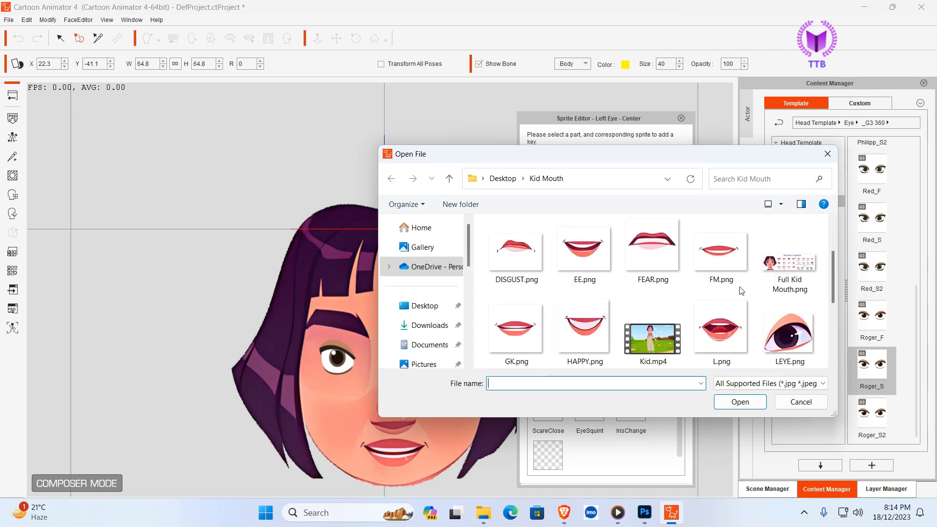
{"action": "scroll", "coordinate": [741, 291], "scroll_direction": "down", "scroll_amount": 1}
{"action": "left_click", "coordinate": [788, 261]}
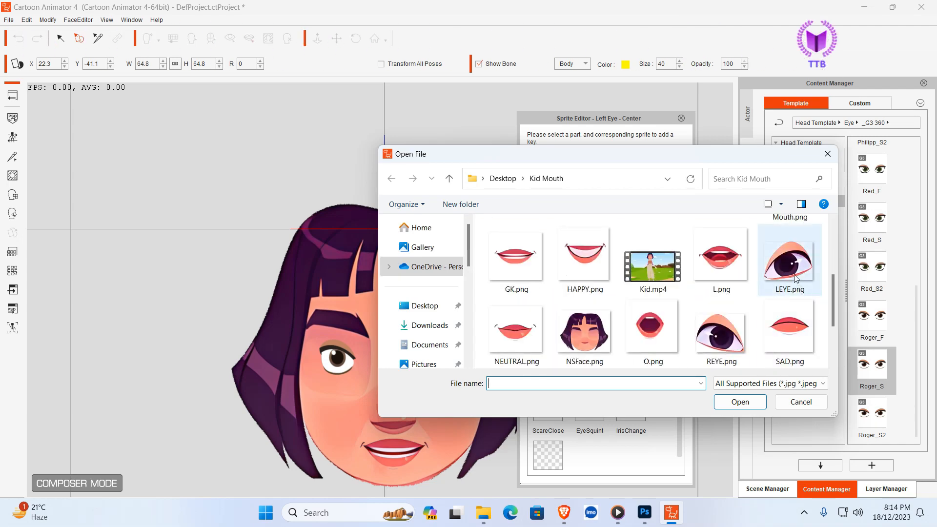
{"action": "left_click", "coordinate": [744, 403]}
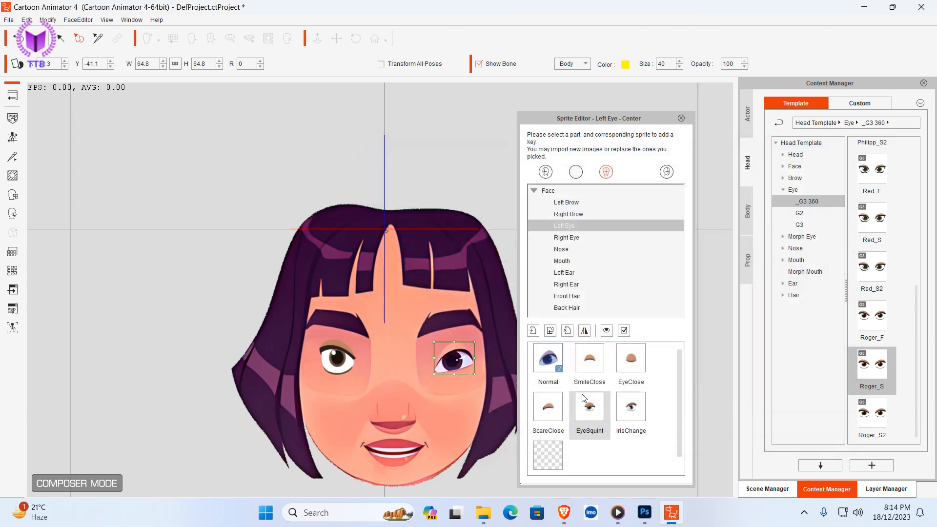
{"action": "left_click_drag", "start_coordinate": [479, 340], "coordinate": [483, 336]}
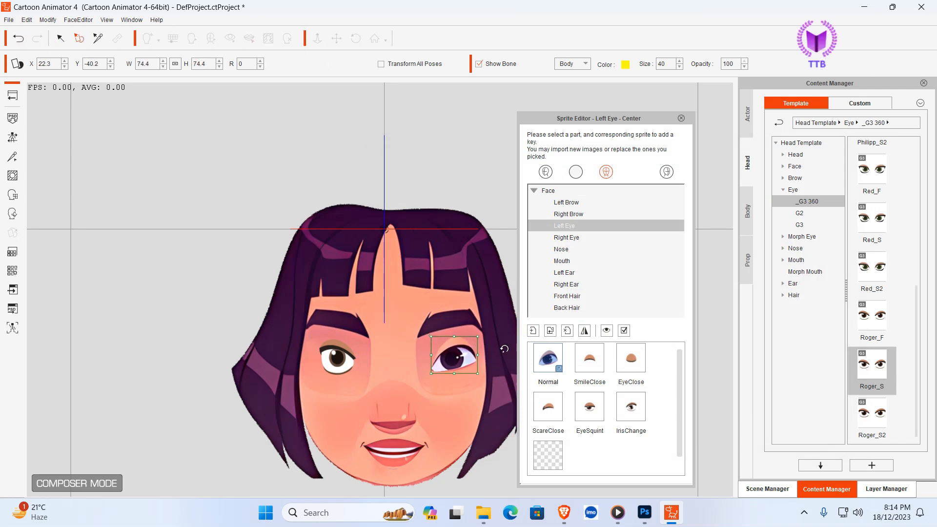
Go through the left eye's SmileClose, EyeClose, ScareClose, EyeSquint and IrisChange sprites, adjusting their tilt and fit, with IrisChange rotated to 353.
{"action": "left_click", "coordinate": [595, 367]}
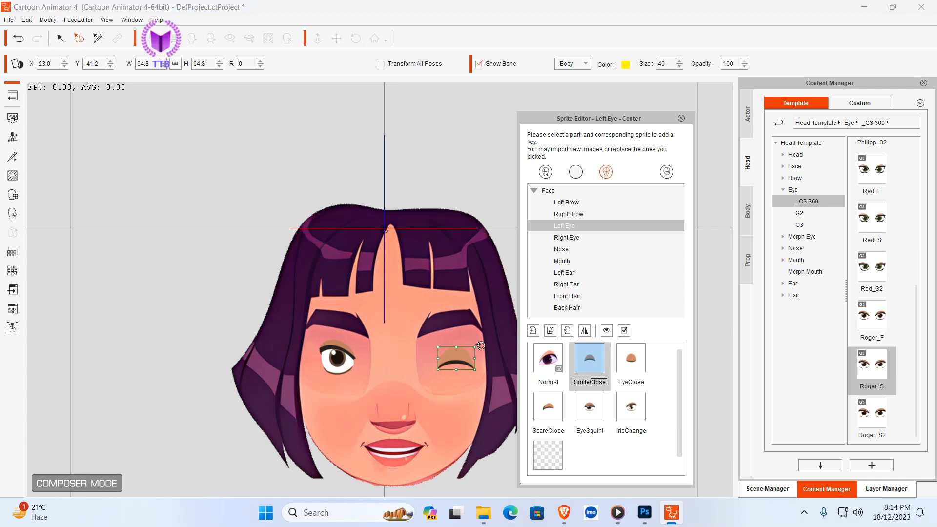
{"action": "left_click_drag", "start_coordinate": [481, 348], "coordinate": [476, 341]}
{"action": "left_click", "coordinate": [626, 360]}
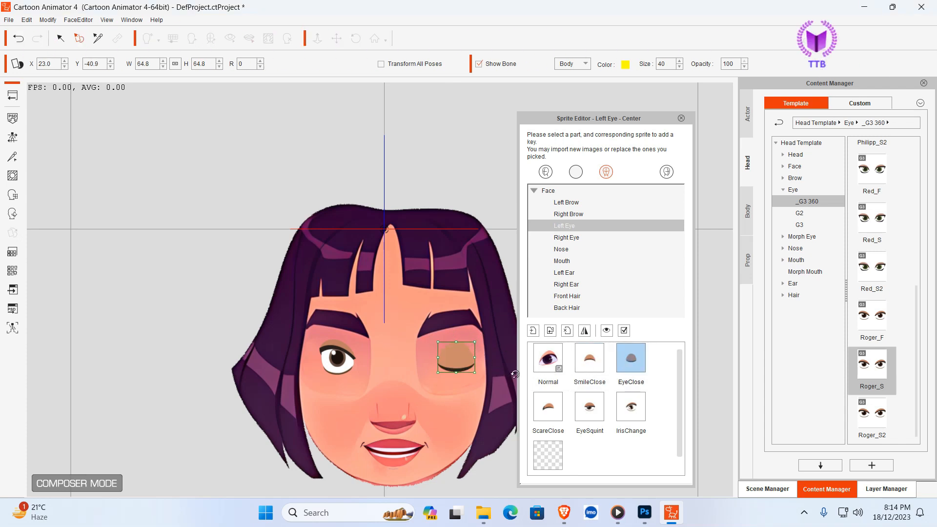
{"action": "left_click", "coordinate": [548, 406]}
{"action": "left_click", "coordinate": [589, 407]}
{"action": "mouse_move", "coordinate": [482, 338]}
{"action": "left_mouse_down"}
{"action": "mouse_move", "coordinate": [456, 359]}
{"action": "mouse_move", "coordinate": [481, 330]}
{"action": "left_mouse_up"}
{"action": "left_click", "coordinate": [631, 408]}
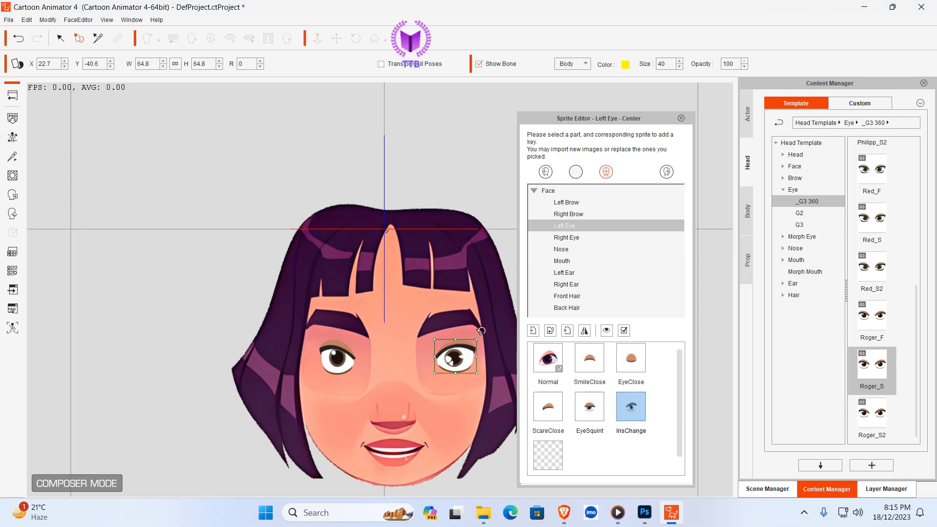
Replace the right eye's Normal sprite with REYE.png and fit it to about W 104.6, H 104.6 at X -15.1, Y -40.1.
{"action": "left_click", "coordinate": [330, 368]}
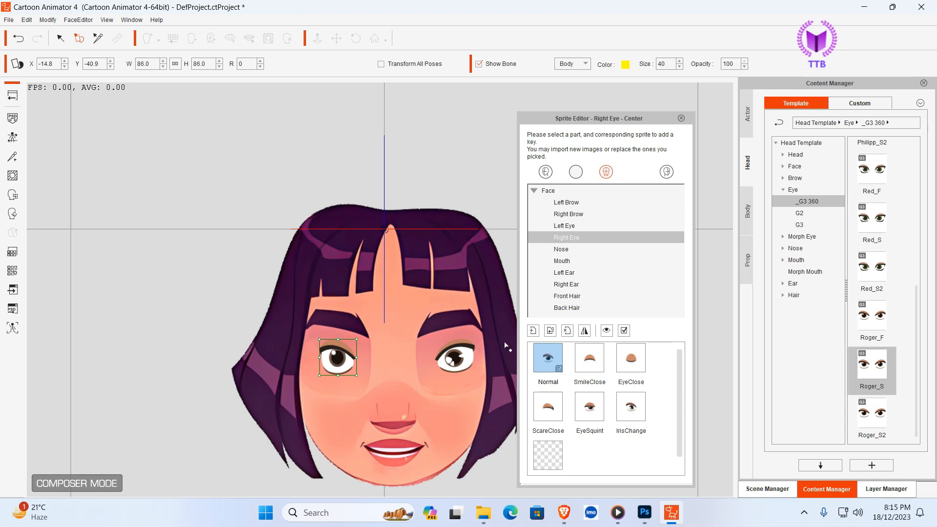
{"action": "left_click", "coordinate": [550, 332]}
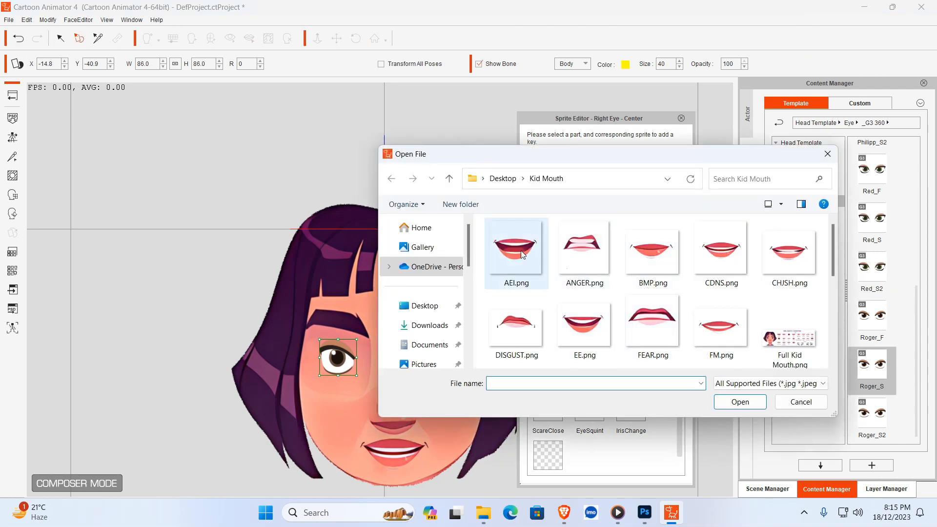
{"action": "scroll", "coordinate": [689, 277], "scroll_direction": "down", "scroll_amount": 1}
{"action": "scroll", "coordinate": [690, 276], "scroll_direction": "down", "scroll_amount": 2}
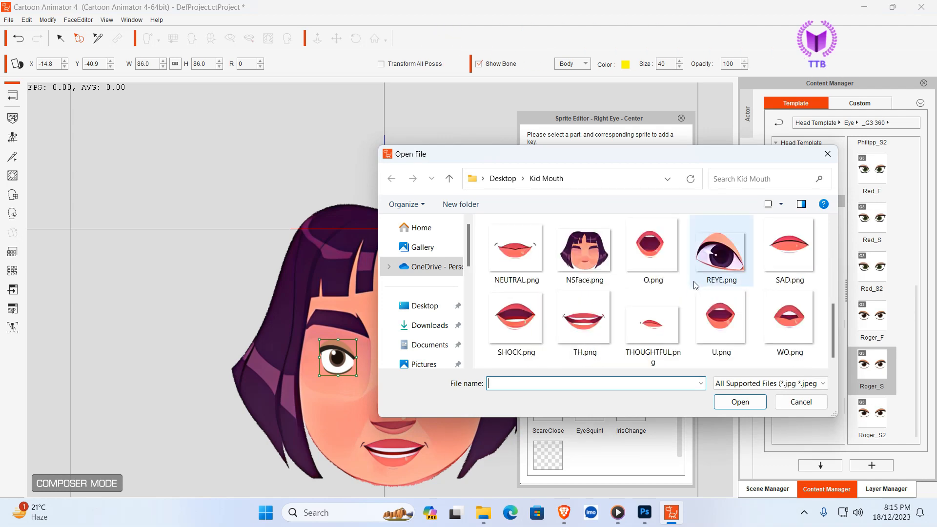
{"action": "left_click", "coordinate": [698, 283]}
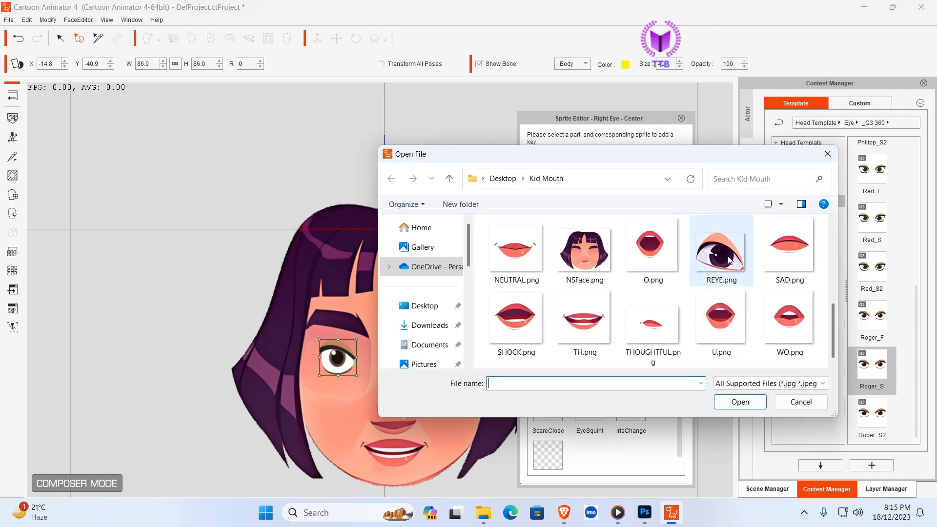
{"action": "left_click", "coordinate": [738, 401]}
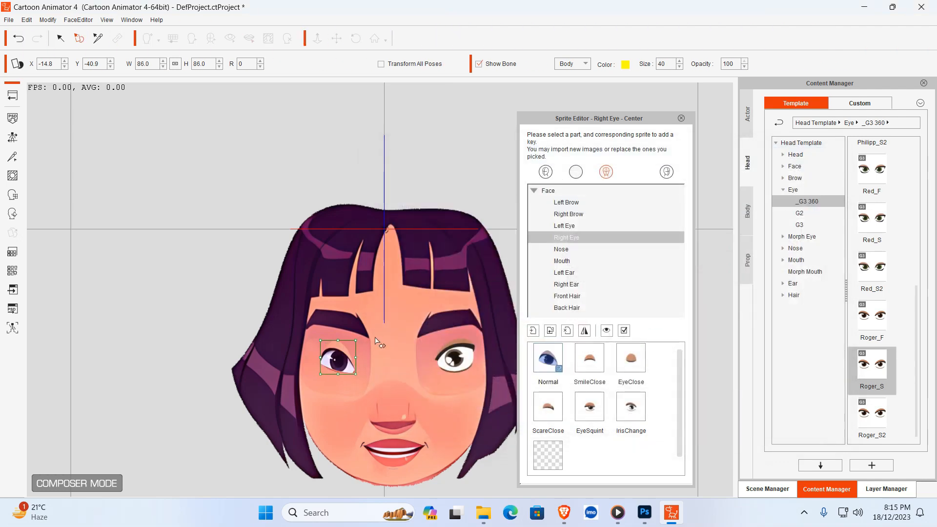
{"action": "left_click_drag", "start_coordinate": [320, 340], "coordinate": [339, 351]}
Adjust the right eye's SmileClose sprite and fit its EyeClose sprite to about W 87.0, H 87.0 at Y -41.0.
{"action": "left_click", "coordinate": [589, 358]}
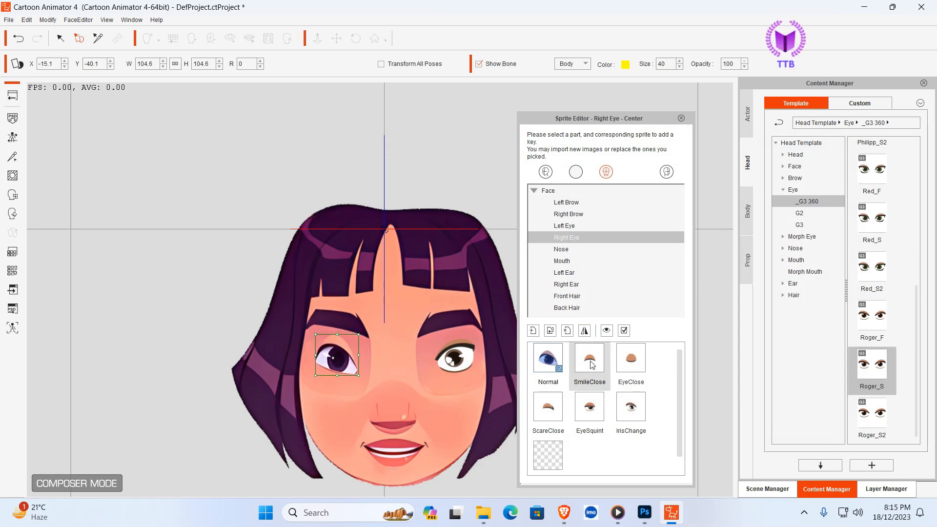
{"action": "left_click_drag", "start_coordinate": [359, 341], "coordinate": [363, 350]}
{"action": "left_click", "coordinate": [634, 365]}
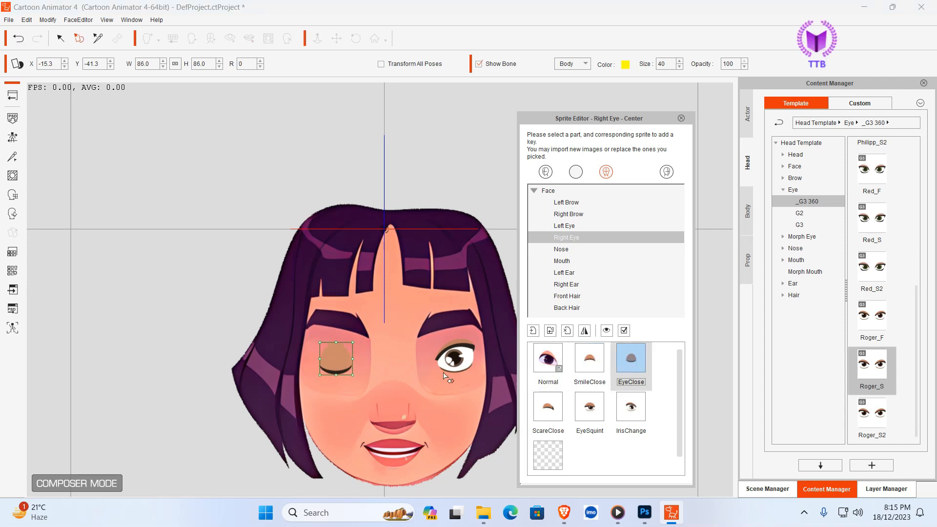
{"action": "left_click", "coordinate": [341, 352]}
{"action": "left_click", "coordinate": [343, 353]}
{"action": "left_click_drag", "start_coordinate": [347, 352], "coordinate": [349, 350]}
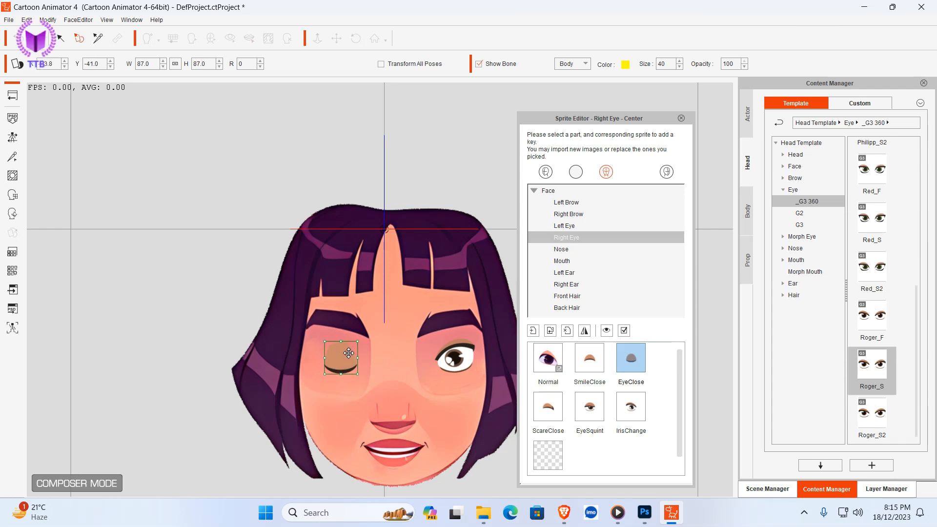
Rotate the right eye's ScareClose sprite to 9 with W about 80.3 at X -14.2, Y -40.9, and its EyeSquint sprite to 14.
{"action": "left_click", "coordinate": [548, 406]}
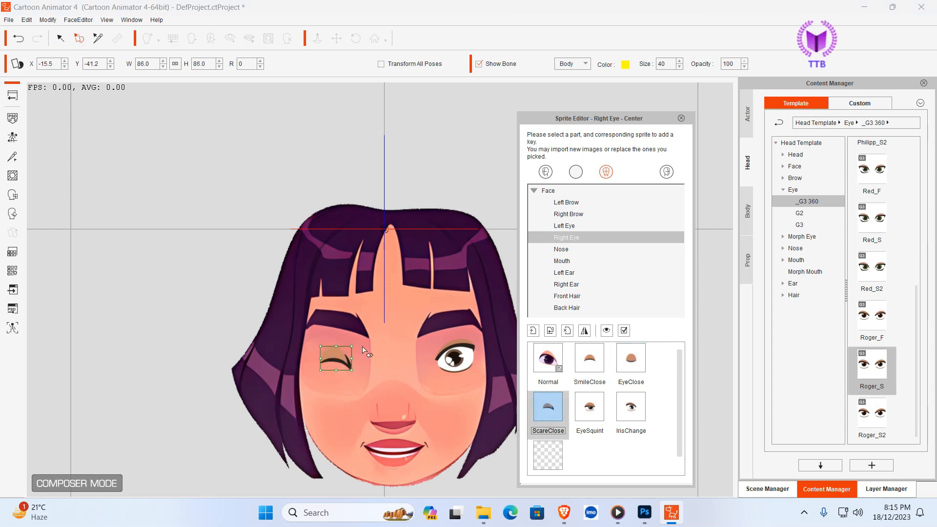
{"action": "left_click_drag", "start_coordinate": [356, 343], "coordinate": [324, 357]}
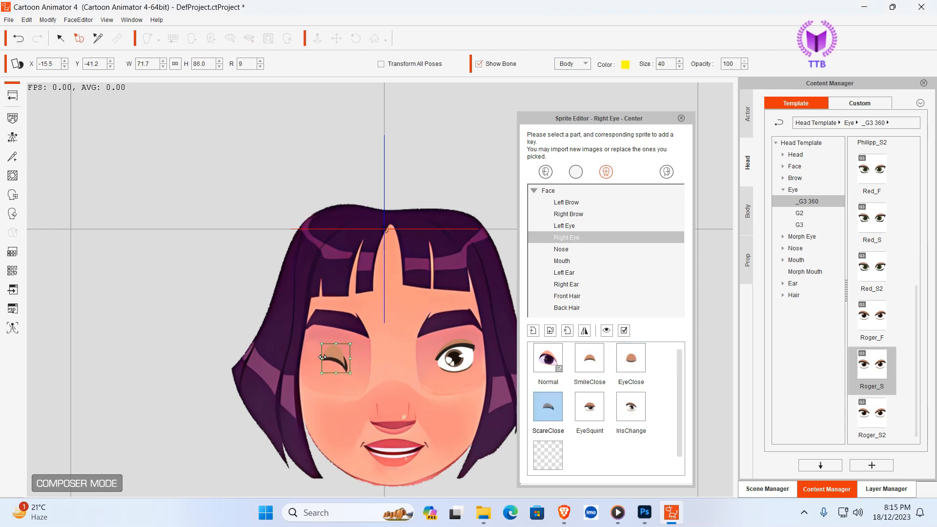
{"action": "left_click", "coordinate": [589, 407]}
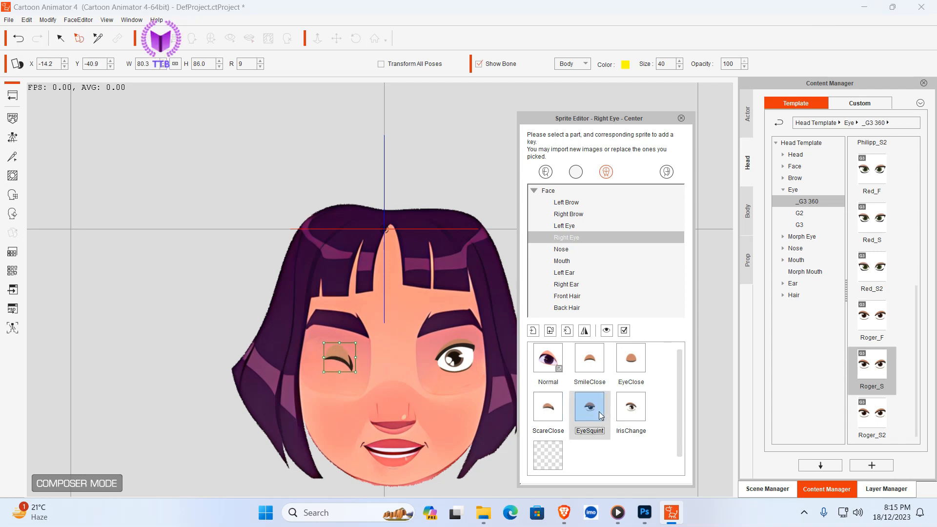
{"action": "left_click_drag", "start_coordinate": [357, 333], "coordinate": [361, 339]}
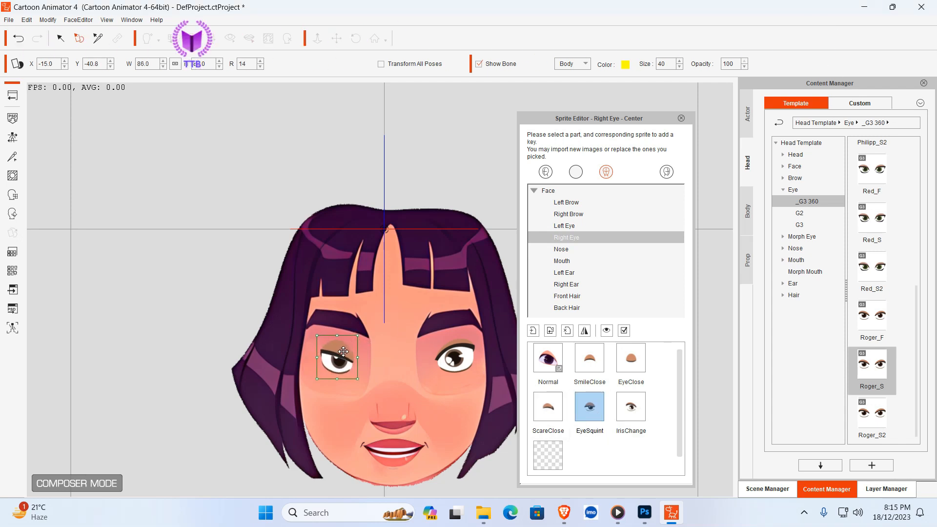
Replace the right eye's IrisChange sprite with REYE.png and align it within the eye area.
{"action": "left_click", "coordinate": [631, 403]}
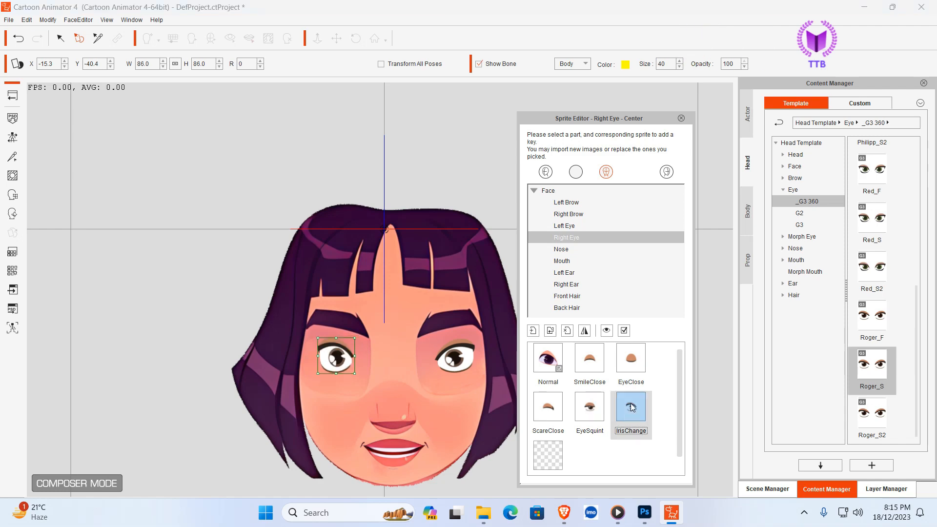
{"action": "left_click", "coordinate": [550, 331]}
{"action": "scroll", "coordinate": [728, 317], "scroll_direction": "down", "scroll_amount": 3}
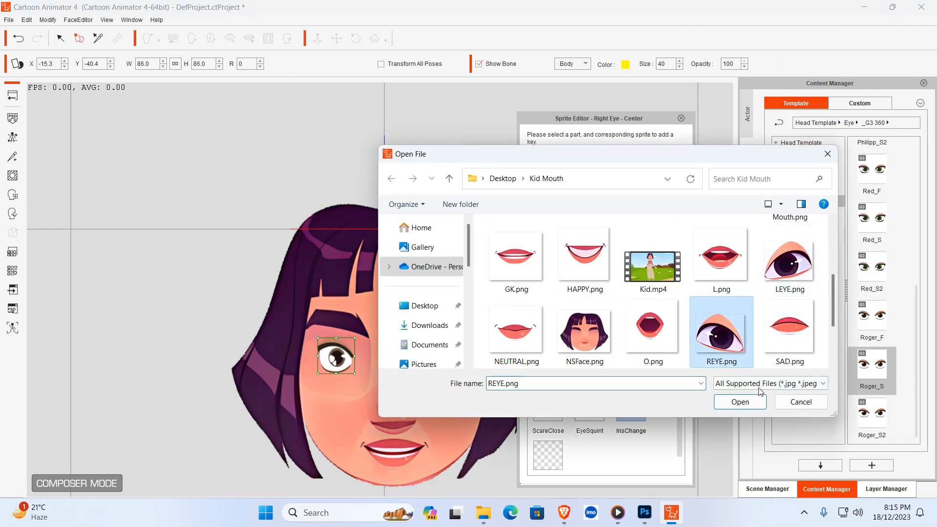
{"action": "left_click", "coordinate": [738, 401]}
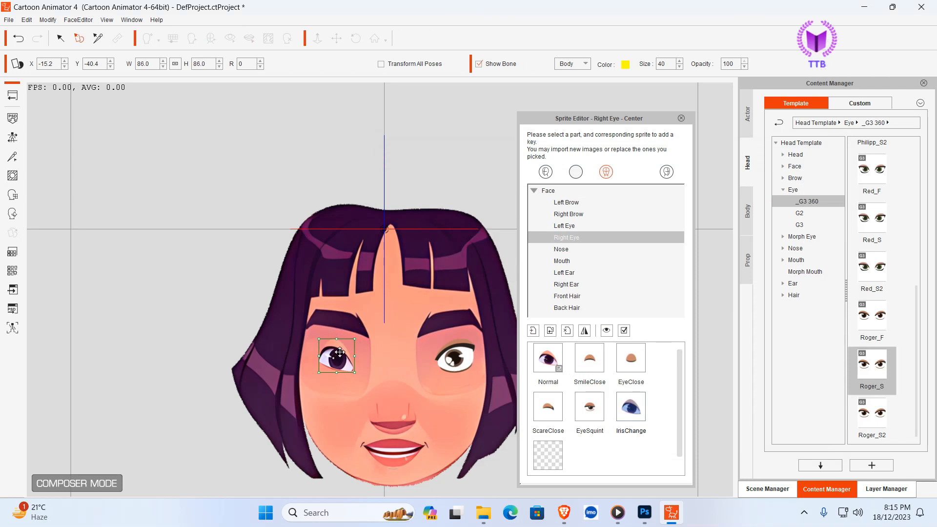
Replace the left eye's Normal sprite with LEYE.png from the Kid Mouth folder.
{"action": "left_click", "coordinate": [458, 365]}
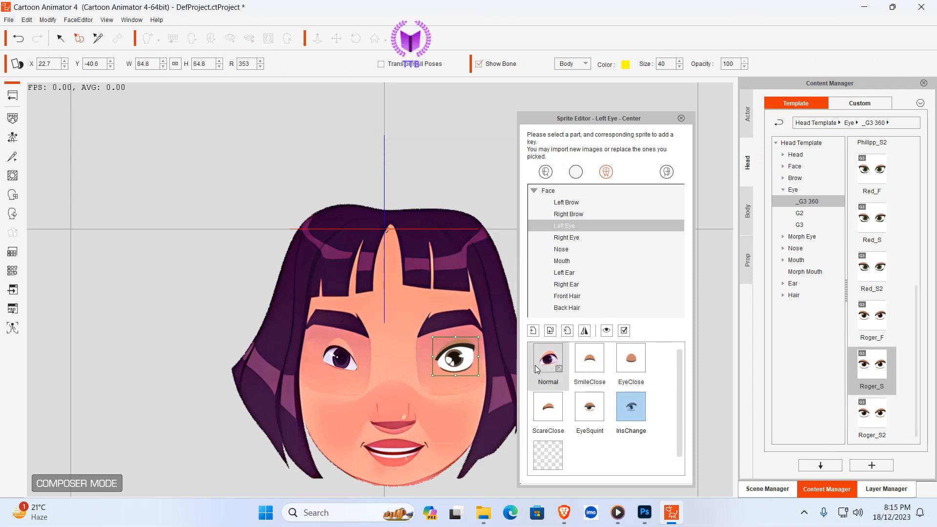
{"action": "double_click", "coordinate": [629, 405]}
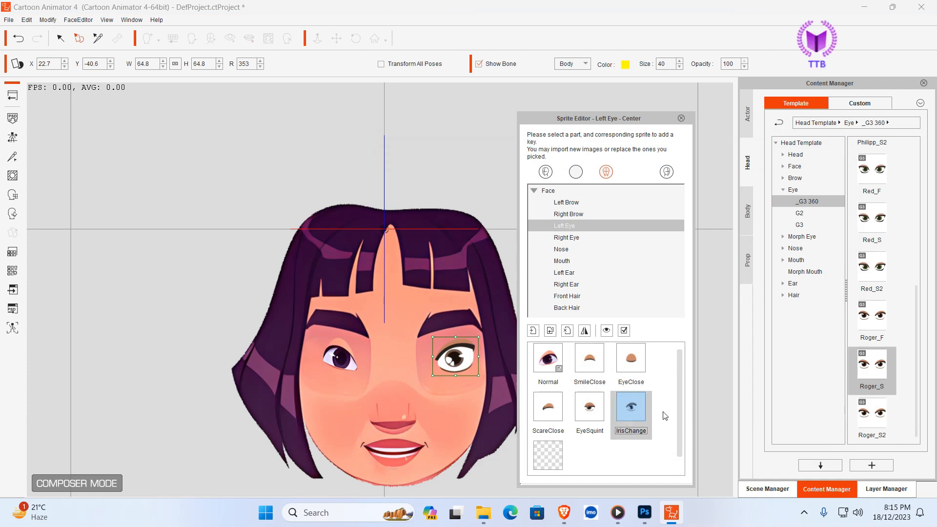
{"action": "left_click", "coordinate": [547, 358]}
{"action": "left_click", "coordinate": [550, 331]}
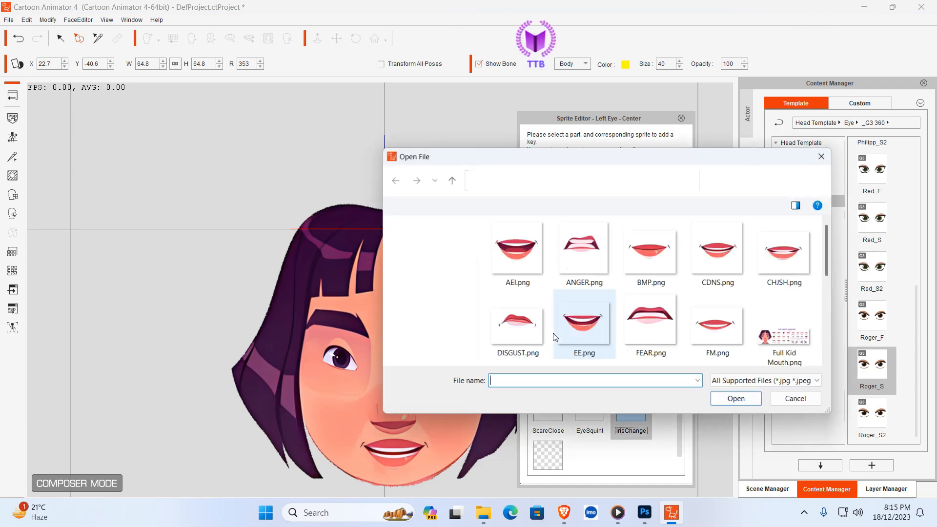
{"action": "scroll", "coordinate": [781, 283], "scroll_direction": "down", "scroll_amount": 1}
{"action": "scroll", "coordinate": [789, 271], "scroll_direction": "up", "scroll_amount": 1}
{"action": "scroll", "coordinate": [790, 269], "scroll_direction": "down", "scroll_amount": 1}
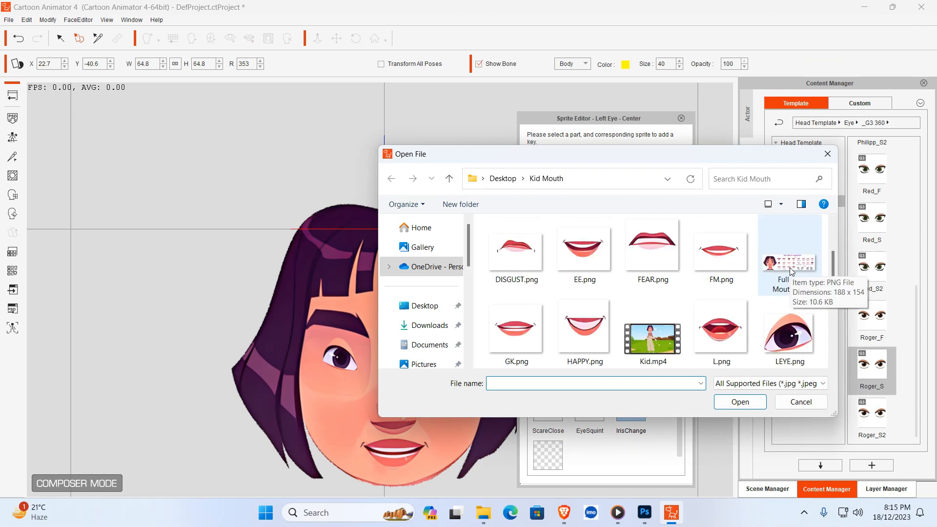
{"action": "scroll", "coordinate": [781, 304], "scroll_direction": "down", "scroll_amount": 2}
{"action": "scroll", "coordinate": [789, 308], "scroll_direction": "up", "scroll_amount": 2}
{"action": "left_click", "coordinate": [789, 327]}
{"action": "left_click", "coordinate": [740, 401]}
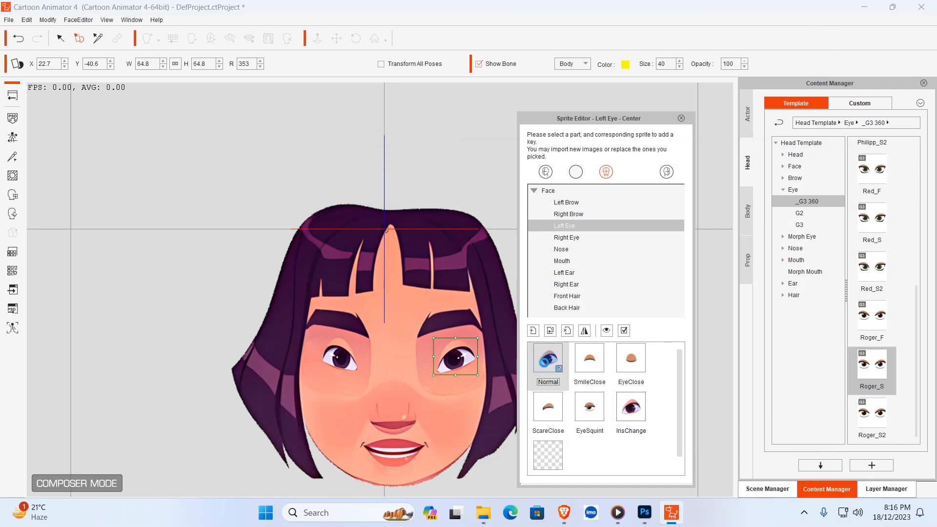
Reposition the right eye slightly outward within its eye area and close the Sprite Editor.
{"action": "left_click", "coordinate": [355, 367]}
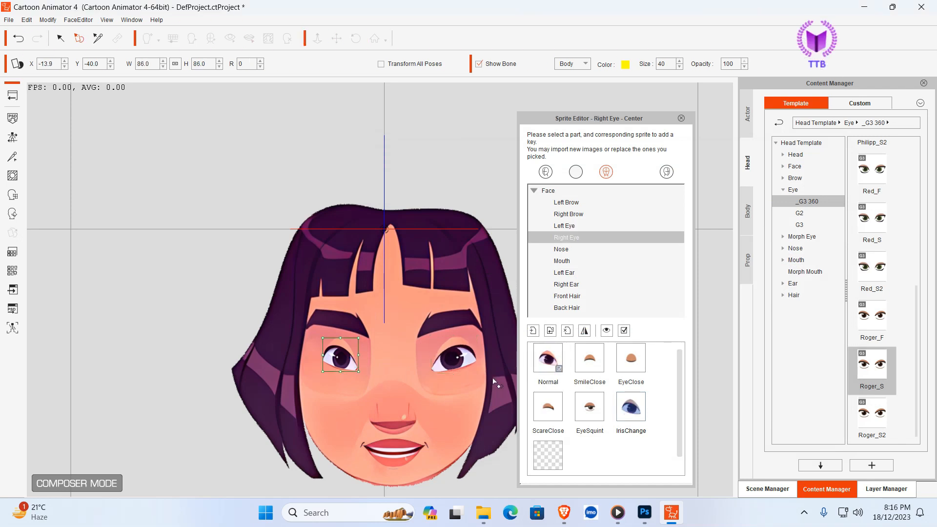
{"action": "left_click", "coordinate": [476, 304]}
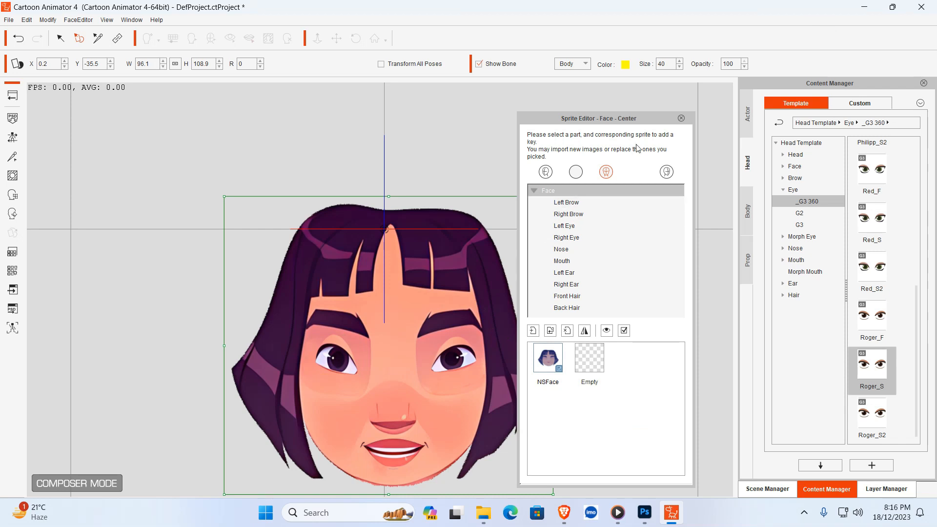
{"action": "left_click", "coordinate": [681, 118]}
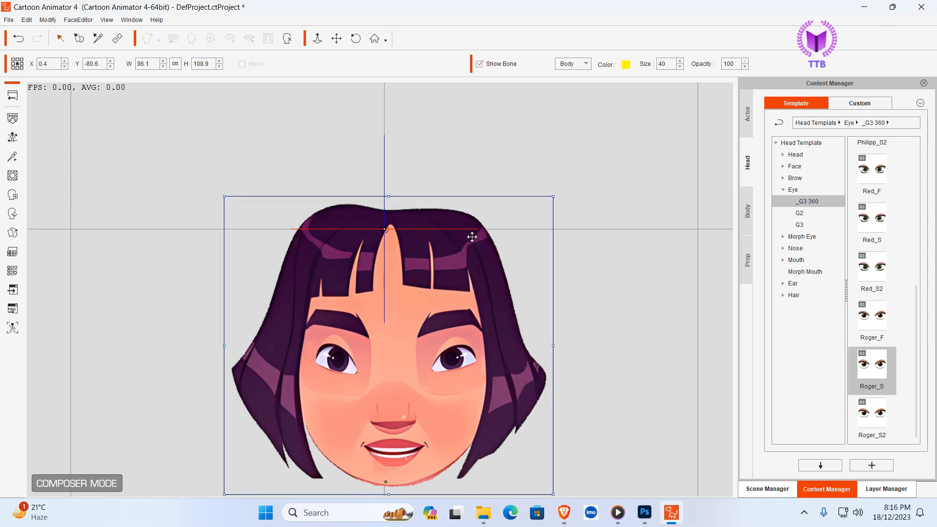
Move the whole head up to about X 0.1, Y -67.4 and return from the composer to the stage.
{"action": "mouse_move", "coordinate": [481, 206]}
{"action": "left_mouse_down"}
{"action": "mouse_move", "coordinate": [482, 188]}
{"action": "mouse_move", "coordinate": [456, 195]}
{"action": "mouse_move", "coordinate": [470, 196]}
{"action": "left_mouse_up"}
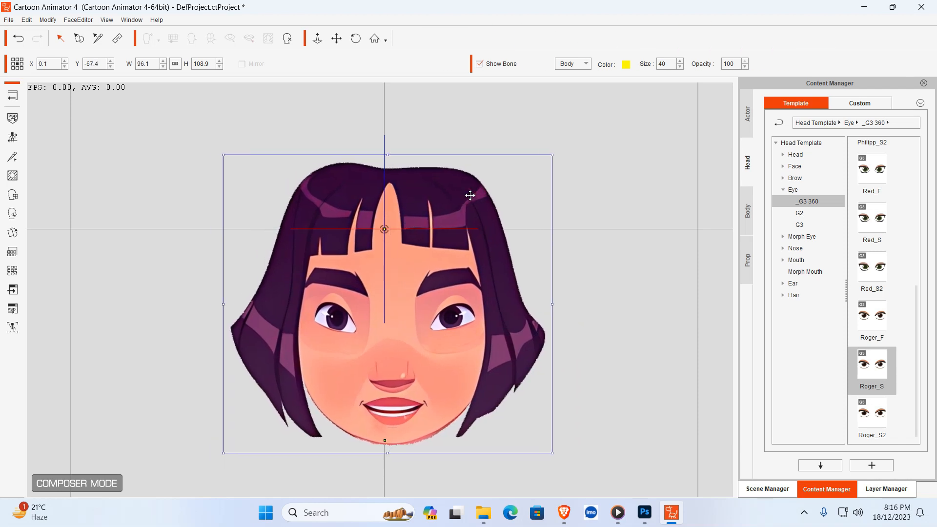
{"action": "left_click", "coordinate": [626, 226]}
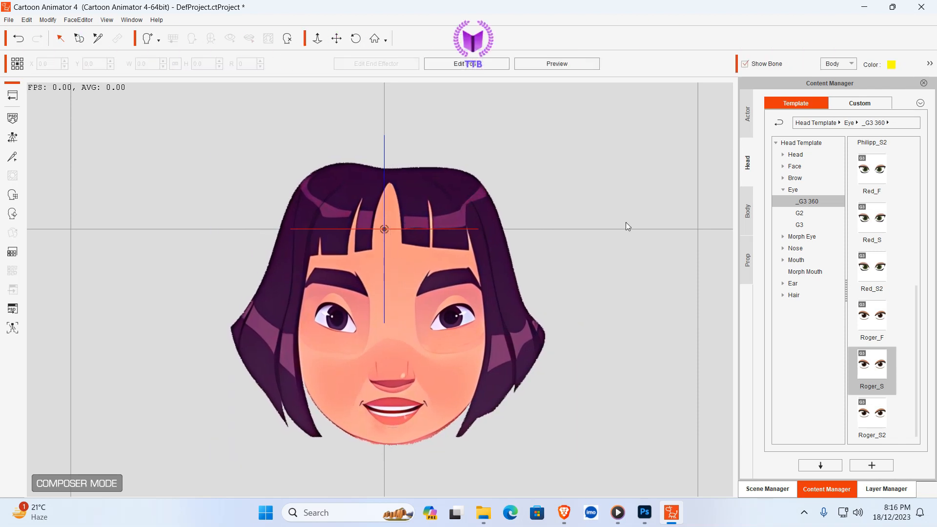
{"action": "left_click", "coordinate": [8, 99]}
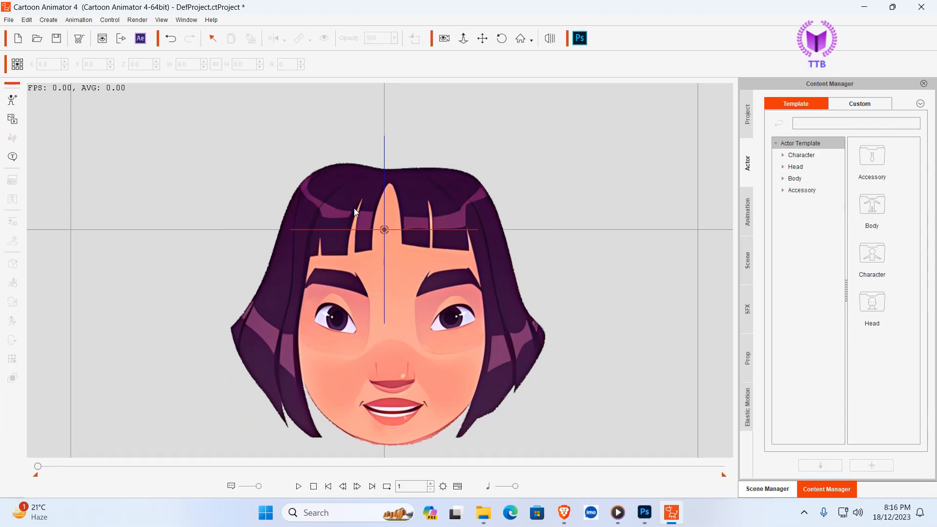
Move the head up on the stage to about X -1.5, Y 138.5 and leave it selected.
{"action": "left_click_drag", "start_coordinate": [386, 365], "coordinate": [388, 238]}
{"action": "left_click", "coordinate": [477, 249]}
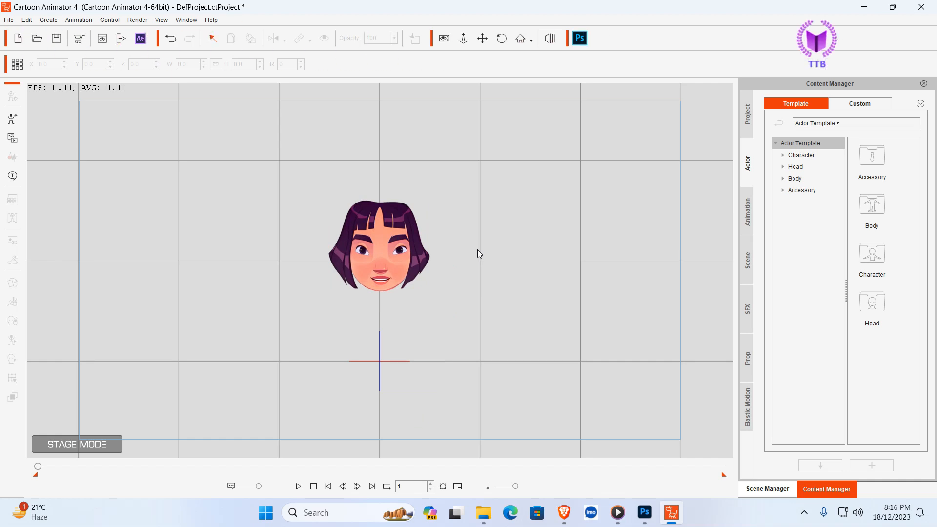
{"action": "left_click", "coordinate": [389, 232]}
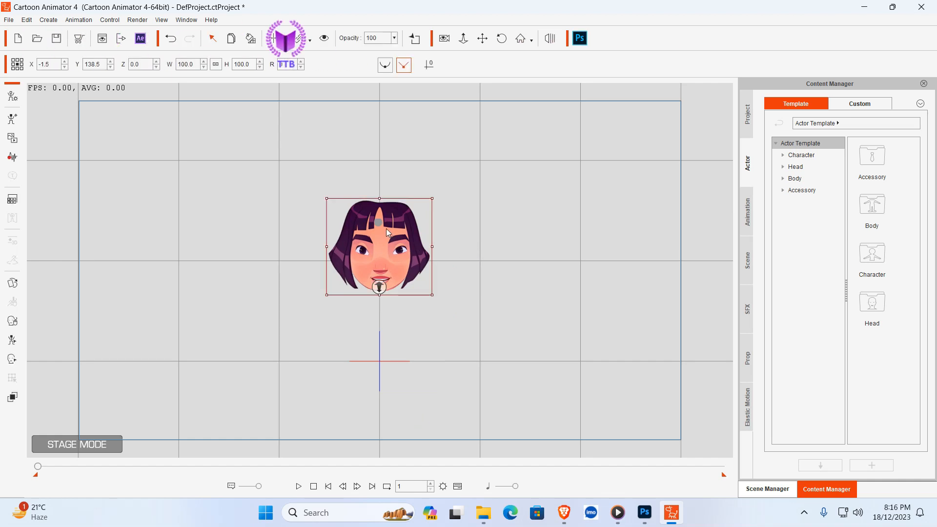
{"action": "left_click", "coordinate": [17, 161]}
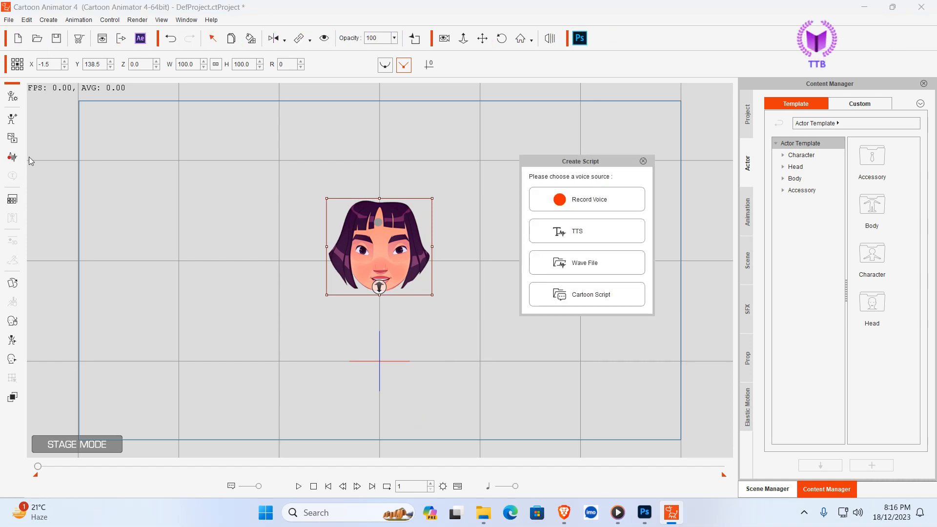
{"action": "left_click_drag", "start_coordinate": [623, 158], "coordinate": [596, 171]}
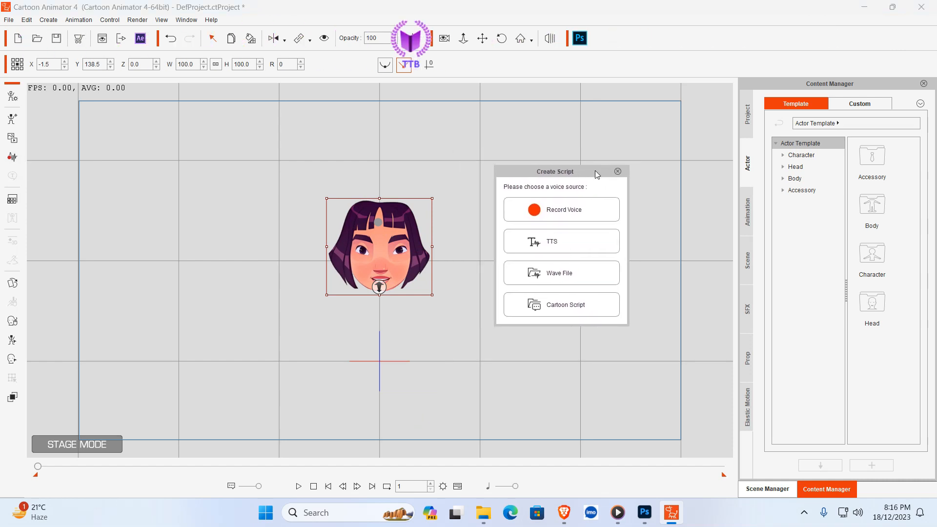
{"action": "left_click", "coordinate": [570, 245]}
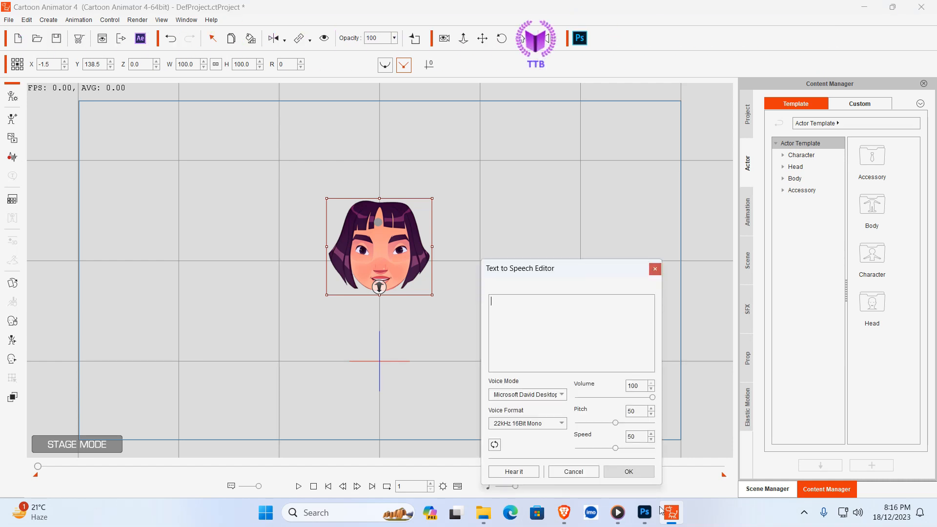
{"action": "left_click", "coordinate": [655, 270]}
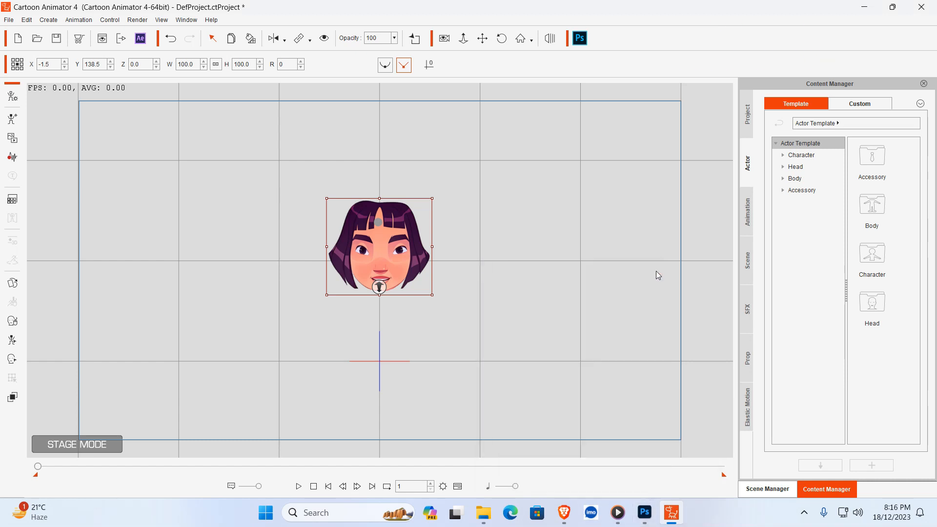
Create a voice script for the head from the wave file Kid Mouth Animation.WAV and stop its playback.
{"action": "left_click", "coordinate": [12, 156]}
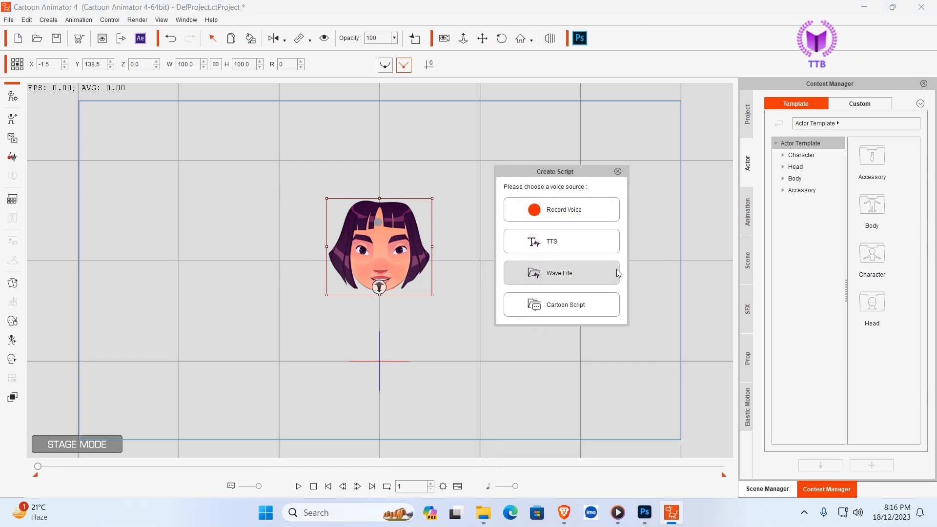
{"action": "left_click", "coordinate": [572, 276]}
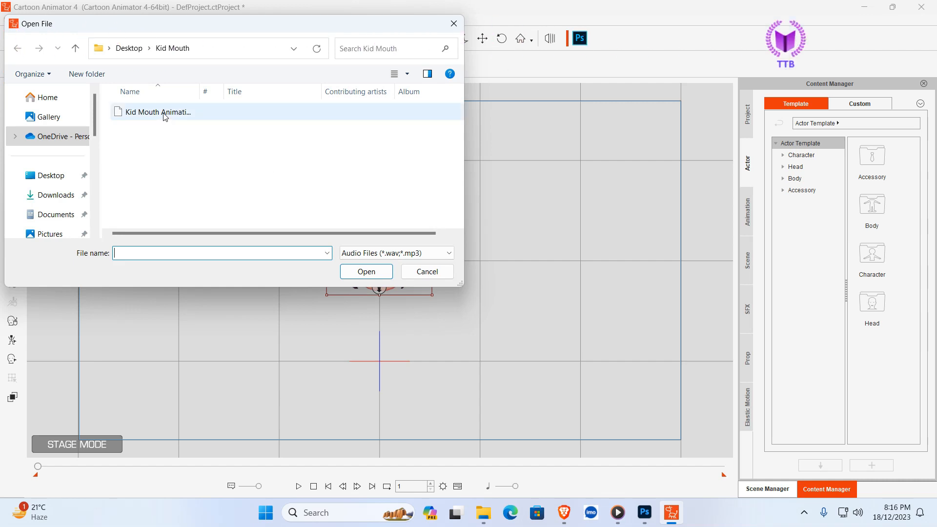
{"action": "left_click", "coordinate": [165, 117]}
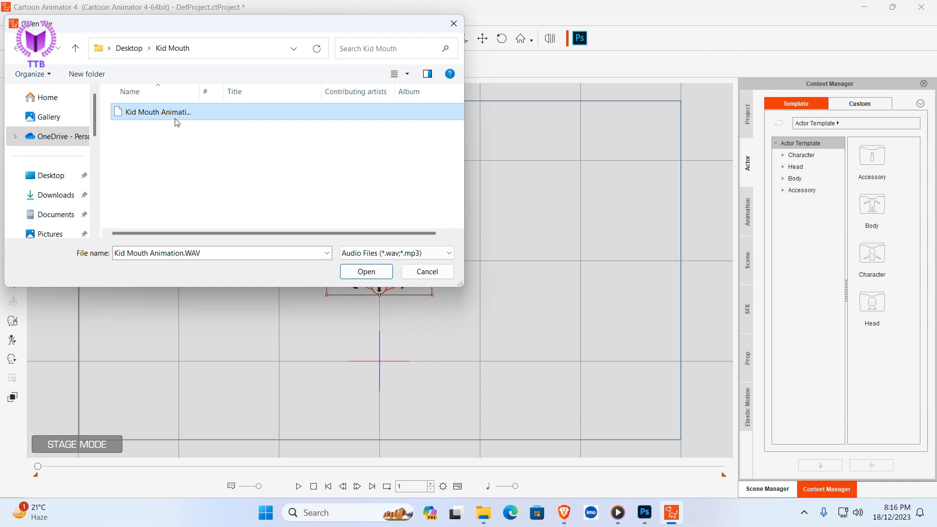
{"action": "left_click", "coordinate": [367, 272]}
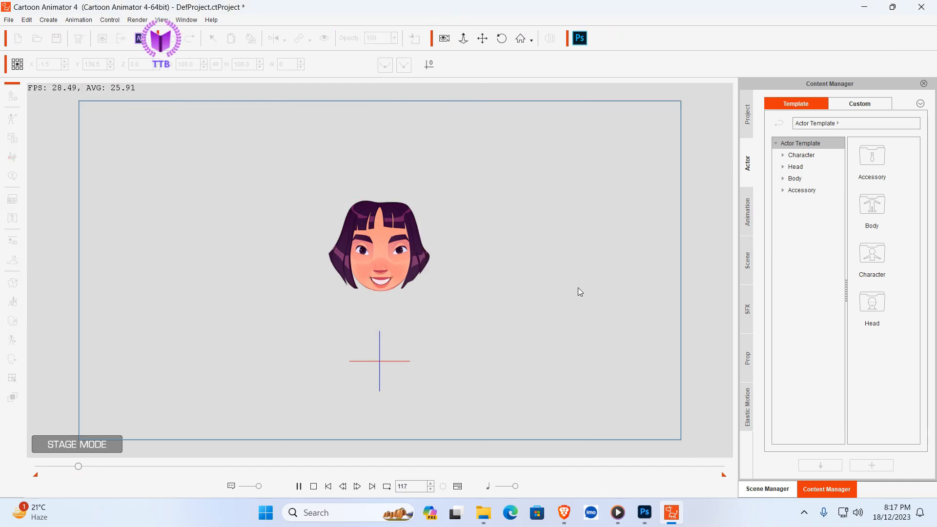
{"action": "left_click", "coordinate": [300, 486]}
{"action": "left_click", "coordinate": [467, 288]}
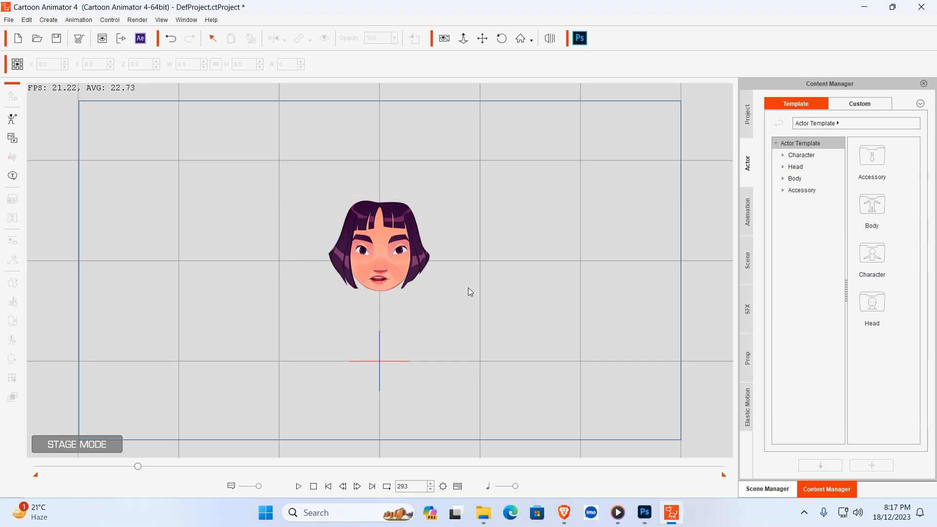
Apply the Angry animation from the G3 face templates to the head.
{"action": "left_click", "coordinate": [408, 236]}
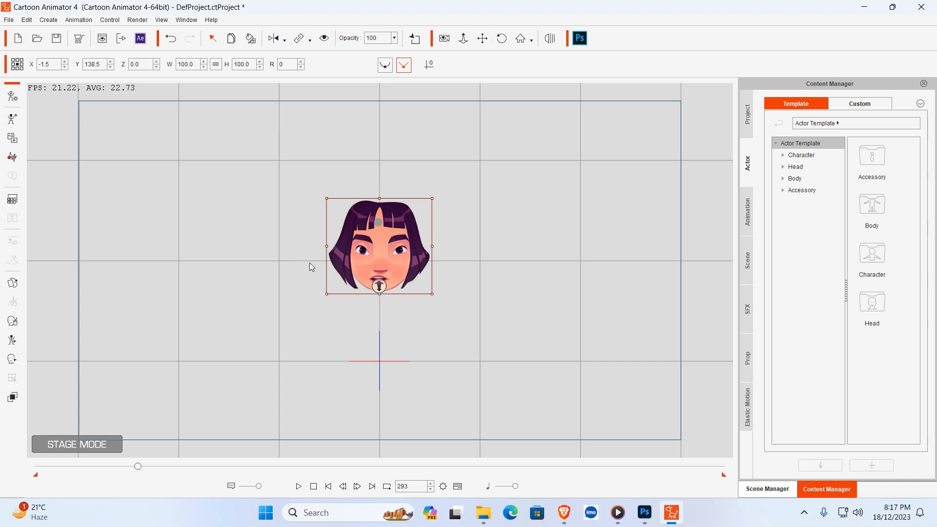
{"action": "left_click", "coordinate": [749, 220]}
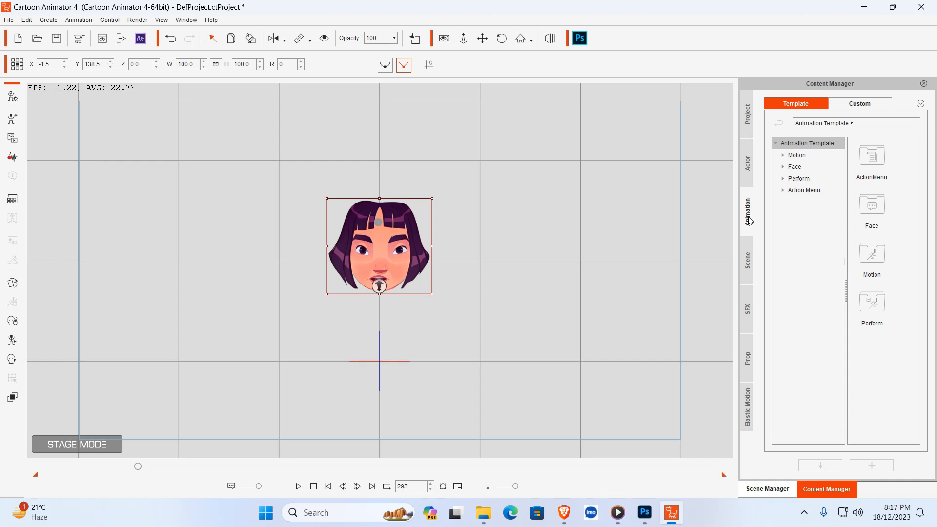
{"action": "left_click", "coordinate": [791, 167]}
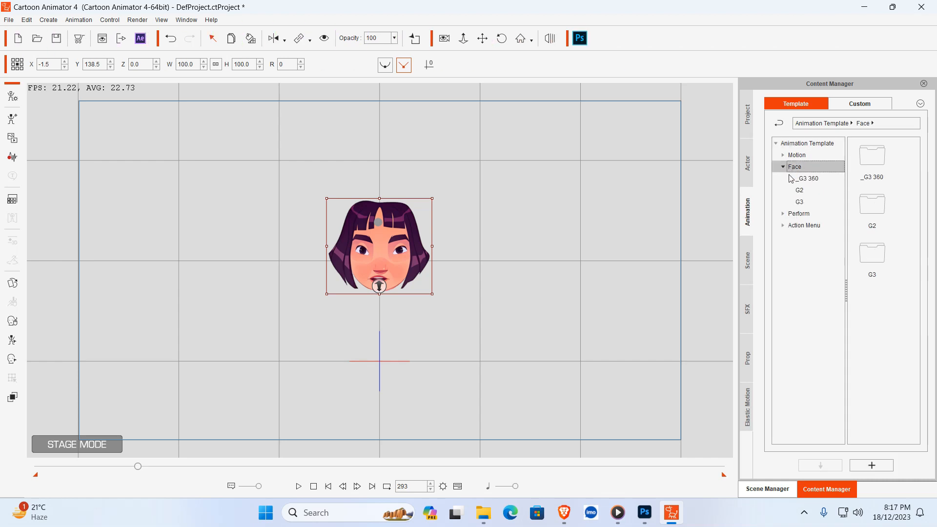
{"action": "left_click", "coordinate": [802, 203]}
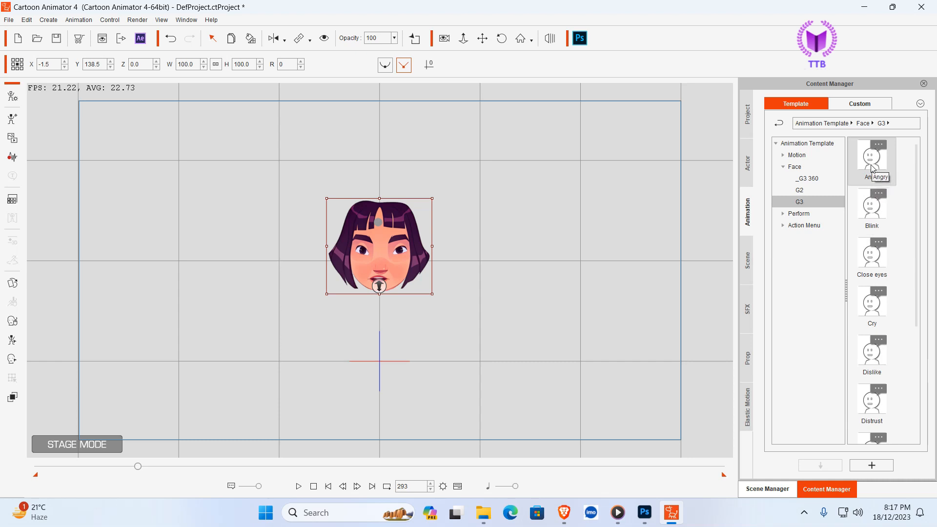
{"action": "left_click_drag", "start_coordinate": [873, 168], "coordinate": [394, 233]}
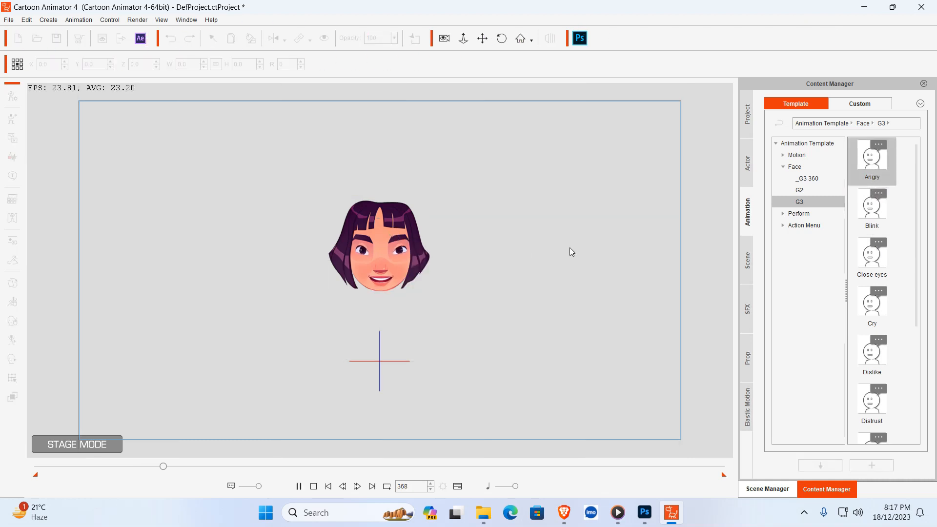
{"action": "key", "text": "space"}
Apply the G3 face animations Blink, Close eyes and Cry to the head one after another.
{"action": "left_click_drag", "start_coordinate": [869, 212], "coordinate": [397, 235]}
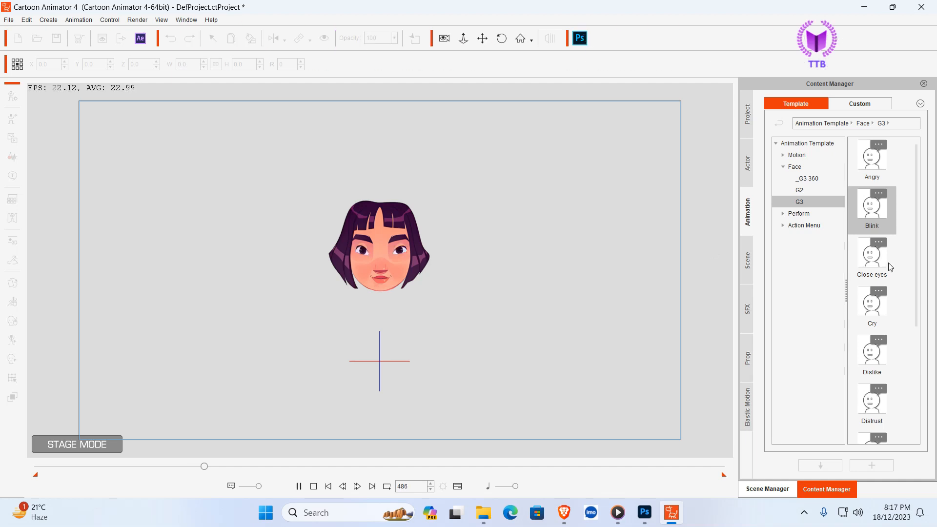
{"action": "left_click_drag", "start_coordinate": [874, 256], "coordinate": [391, 250]}
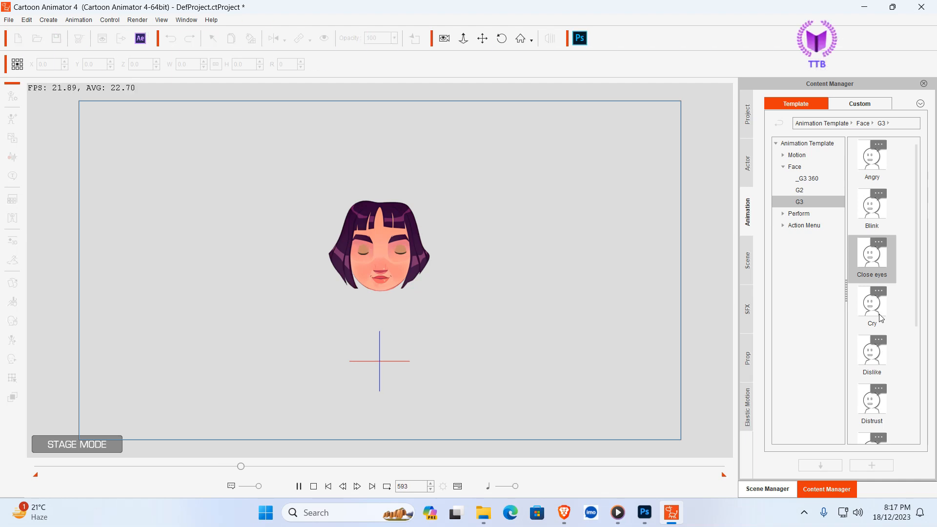
{"action": "left_click_drag", "start_coordinate": [876, 314], "coordinate": [380, 259]}
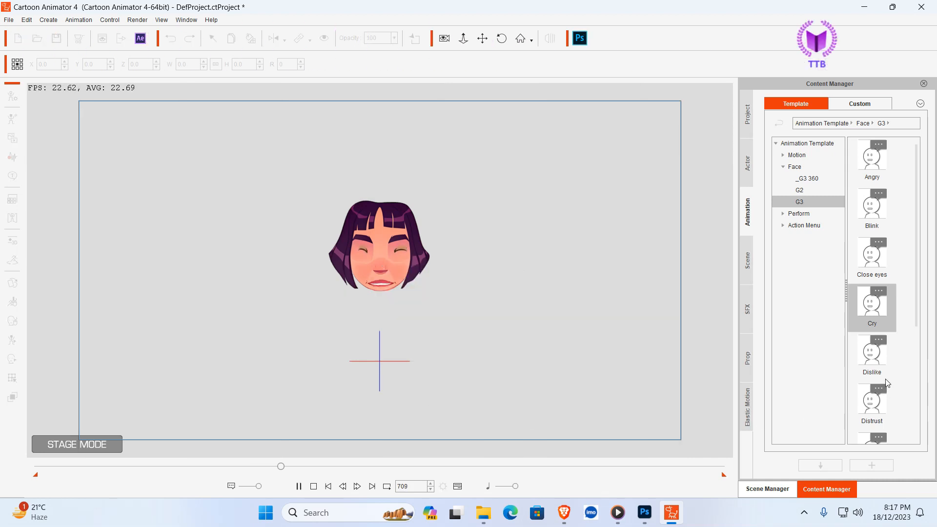
Apply the G3 face animation Happy to the head following the Cry clip.
{"action": "scroll", "coordinate": [887, 347], "scroll_direction": "down", "scroll_amount": 3}
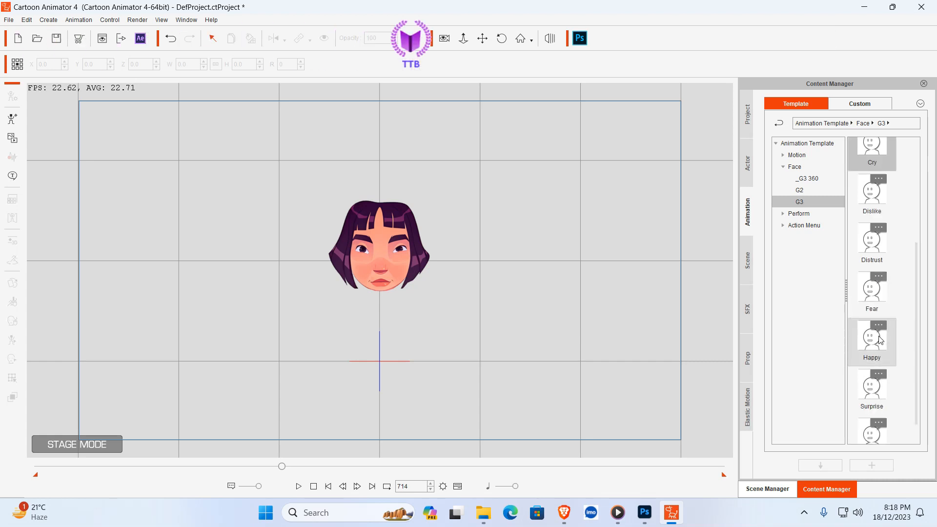
{"action": "left_click_drag", "start_coordinate": [883, 342], "coordinate": [368, 267]}
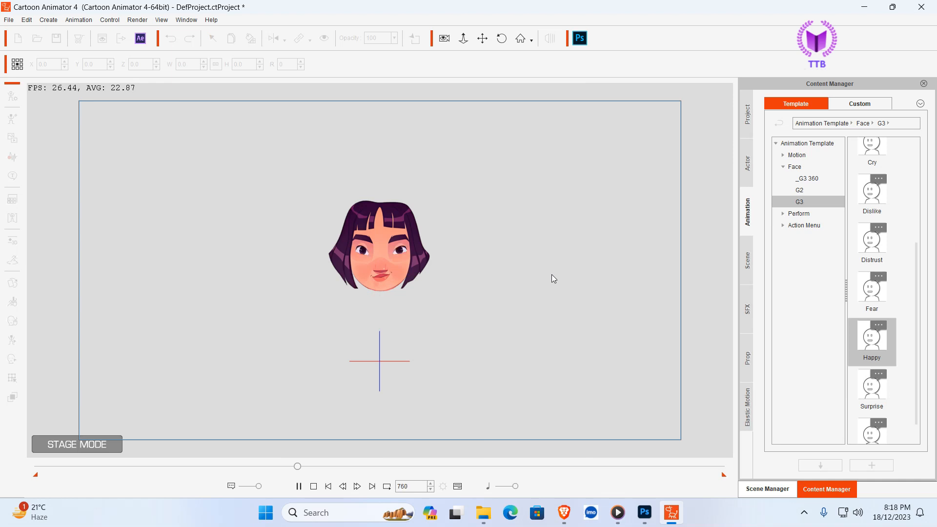
{"action": "key", "text": "space"}
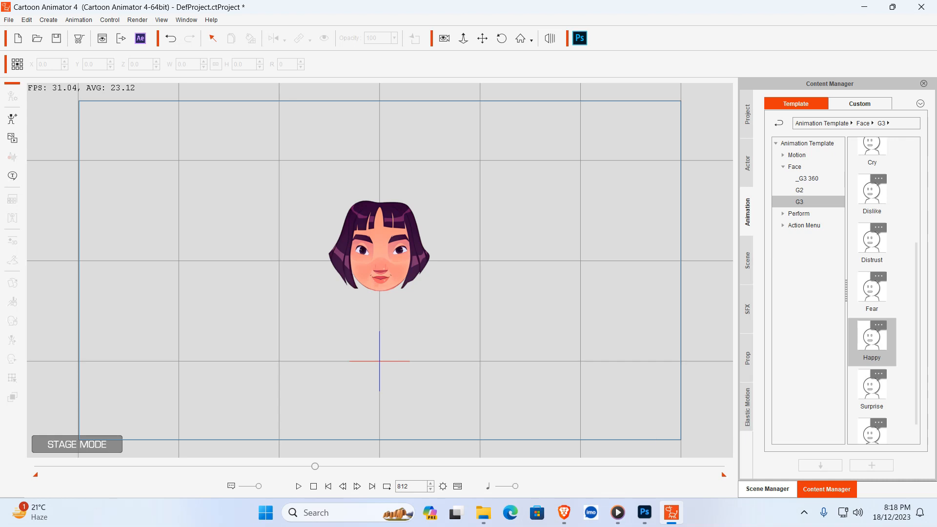
{"action": "left_click", "coordinate": [404, 237]}
{"action": "left_click", "coordinate": [781, 167]}
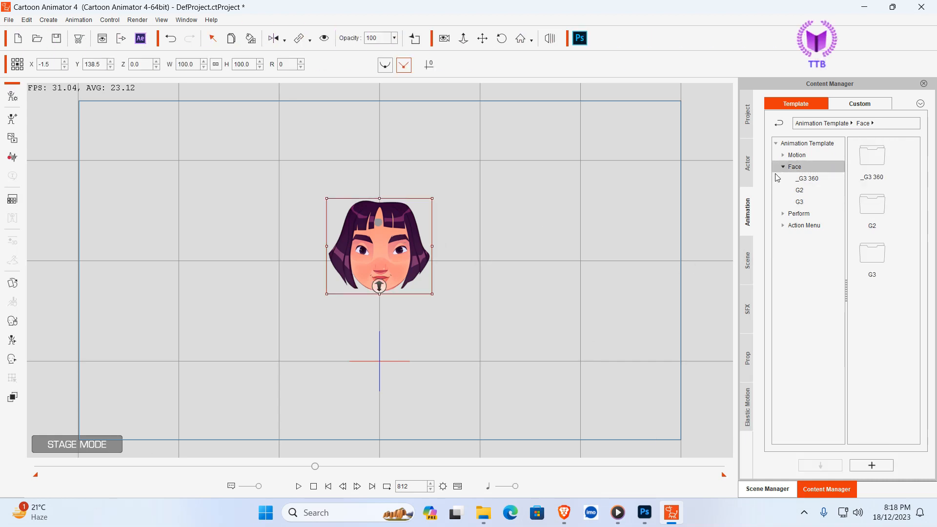
{"action": "left_click", "coordinate": [472, 215]}
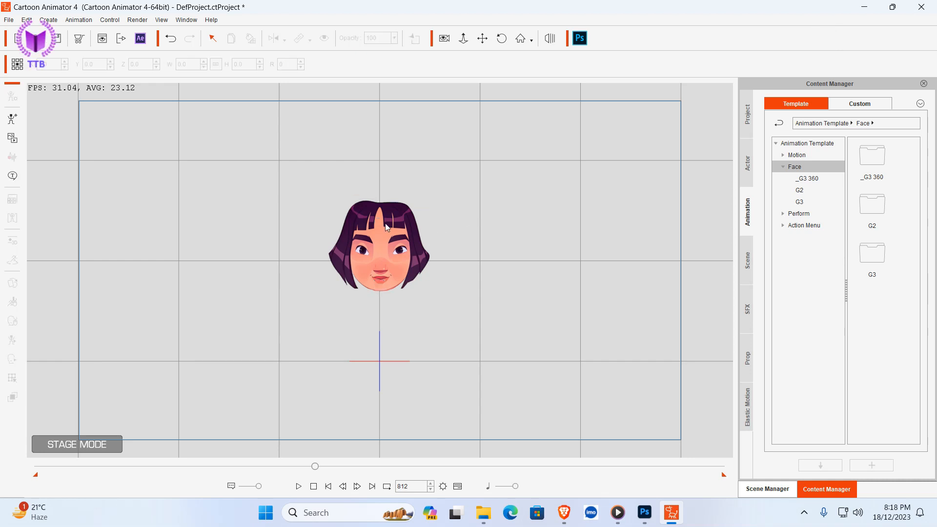
Save the finished head to the custom Head library under the name Custom.
{"action": "left_click", "coordinate": [407, 239]}
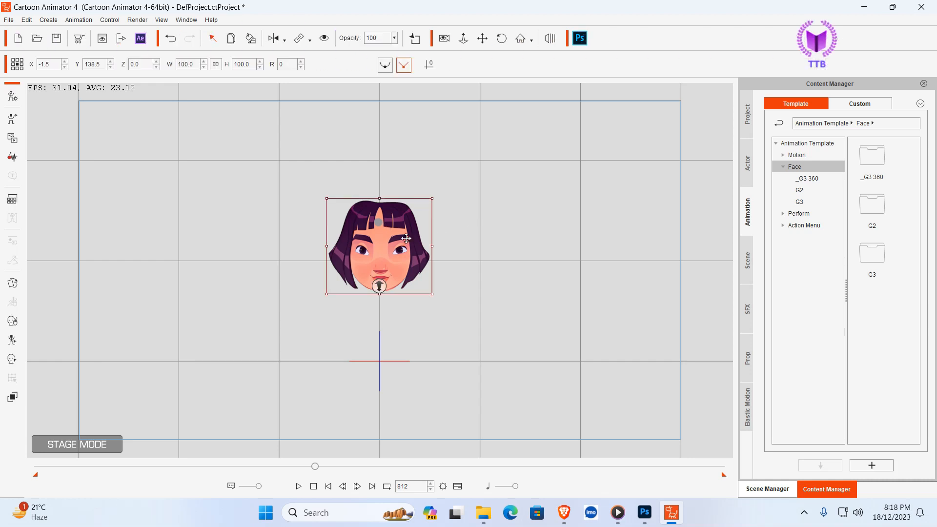
{"action": "left_click", "coordinate": [747, 163]}
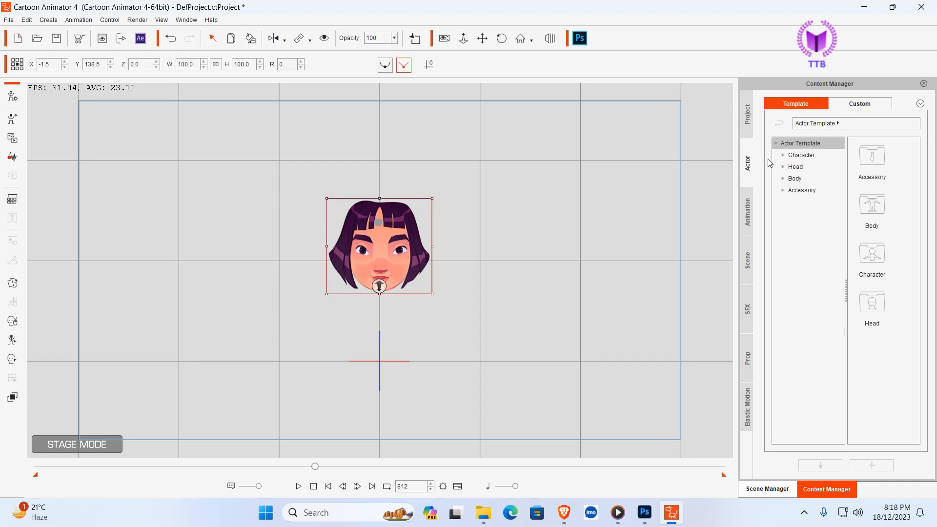
{"action": "left_click", "coordinate": [794, 168]}
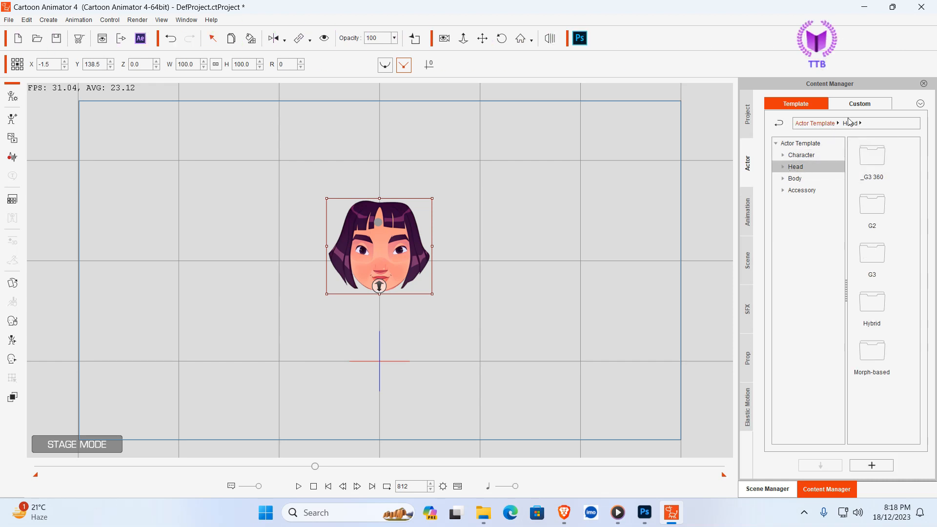
{"action": "left_click", "coordinate": [859, 104]}
{"action": "left_click", "coordinate": [795, 168]}
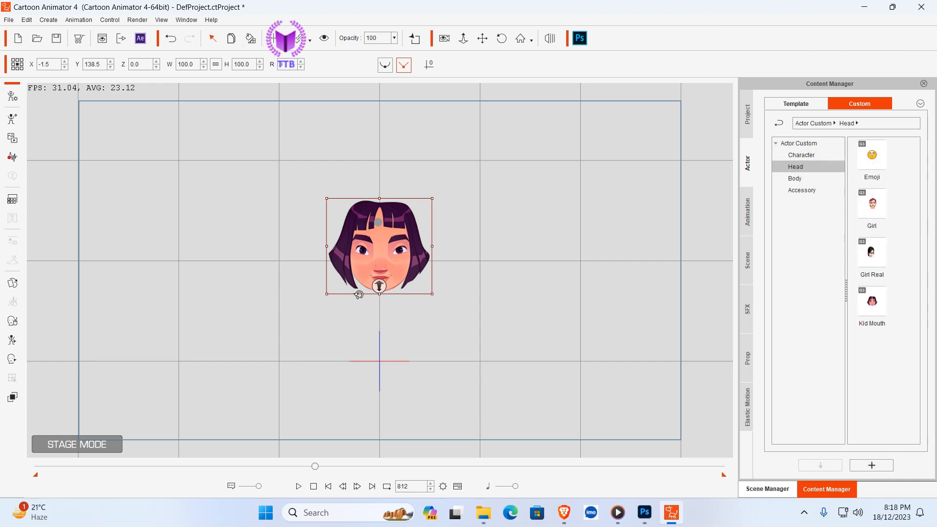
{"action": "left_click", "coordinate": [871, 466]}
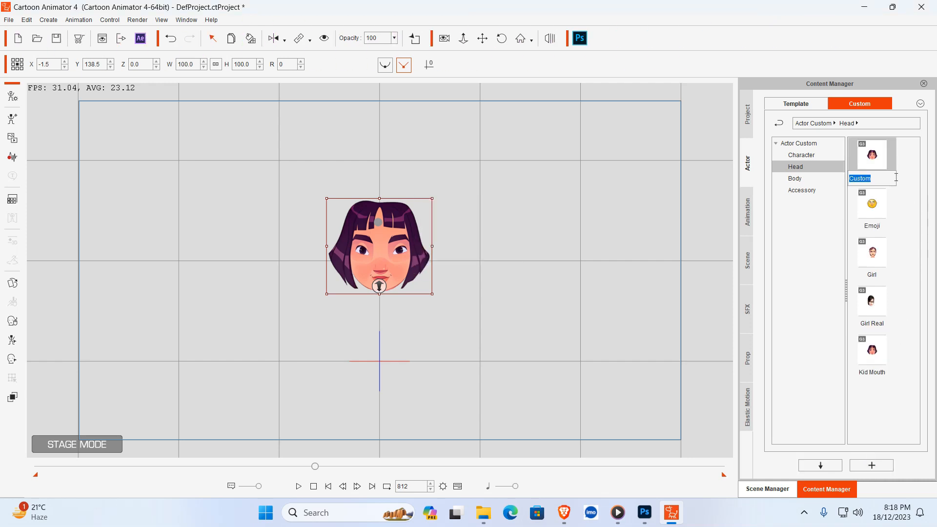
{"action": "key", "text": "Return"}
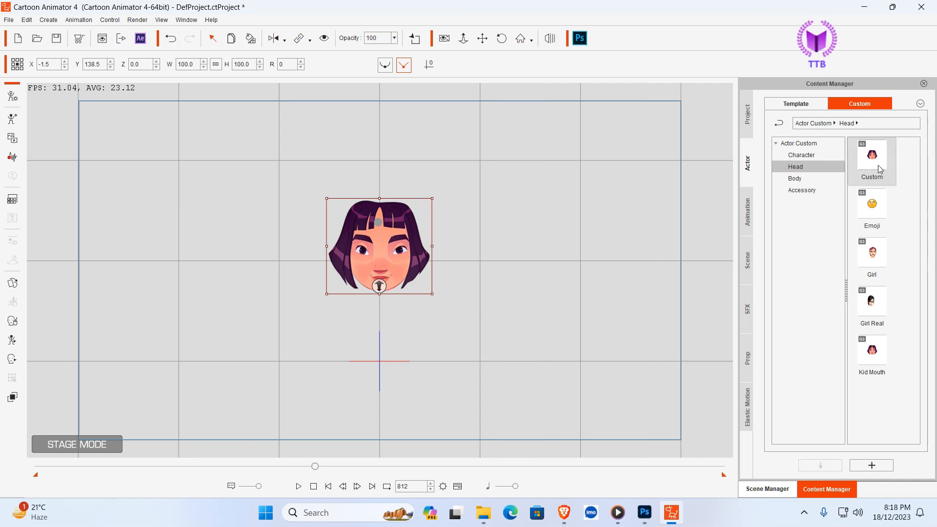
Delete the original head from the stage.
{"action": "left_click", "coordinate": [539, 220]}
{"action": "left_click", "coordinate": [390, 228]}
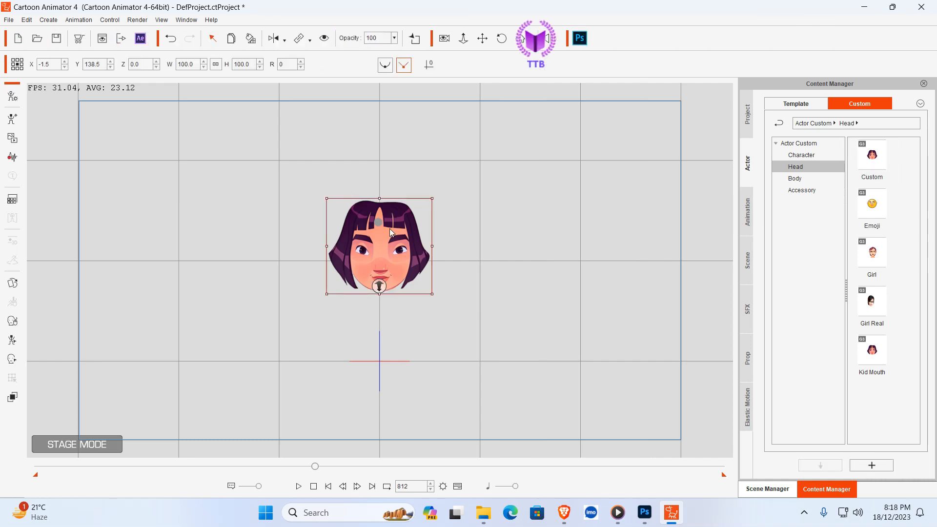
{"action": "key", "text": "Delete"}
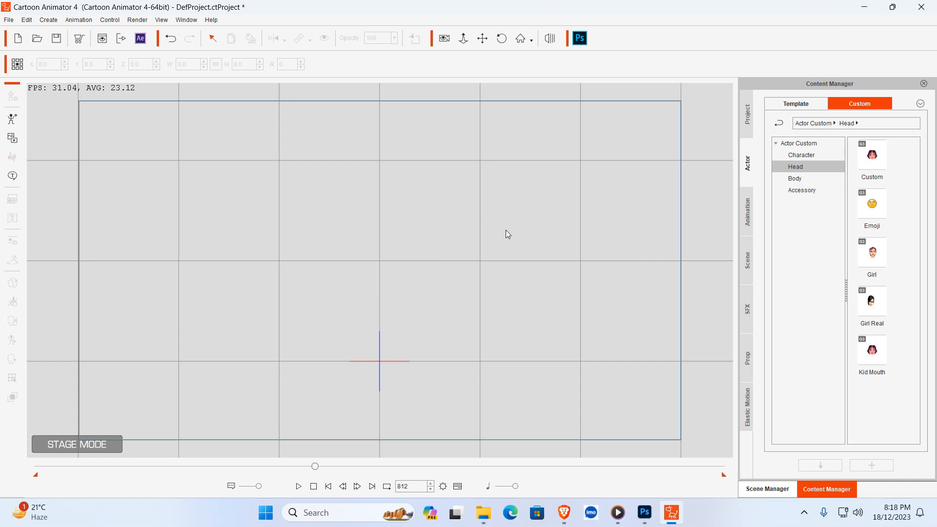
Try to place the saved Custom head on the empty stage.
{"action": "left_click_drag", "start_coordinate": [872, 156], "coordinate": [347, 177]}
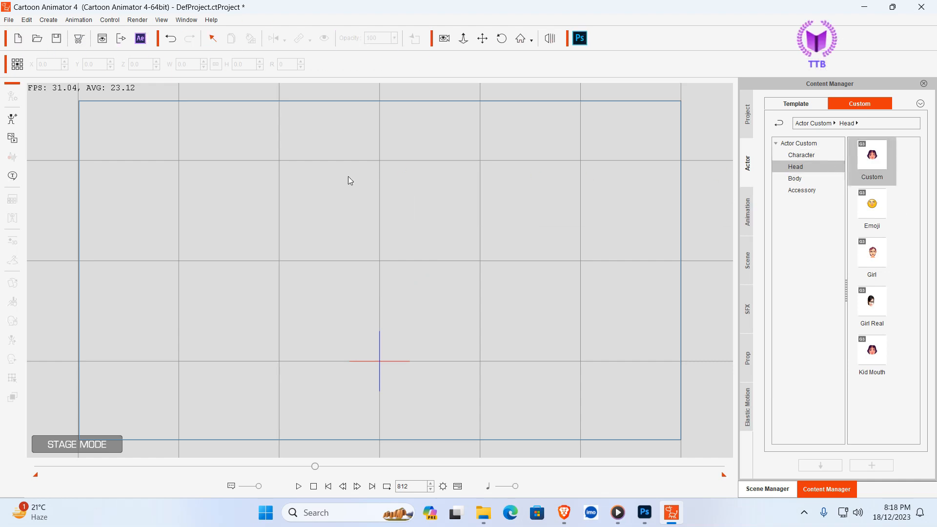
{"action": "left_click_drag", "start_coordinate": [872, 161], "coordinate": [370, 204]}
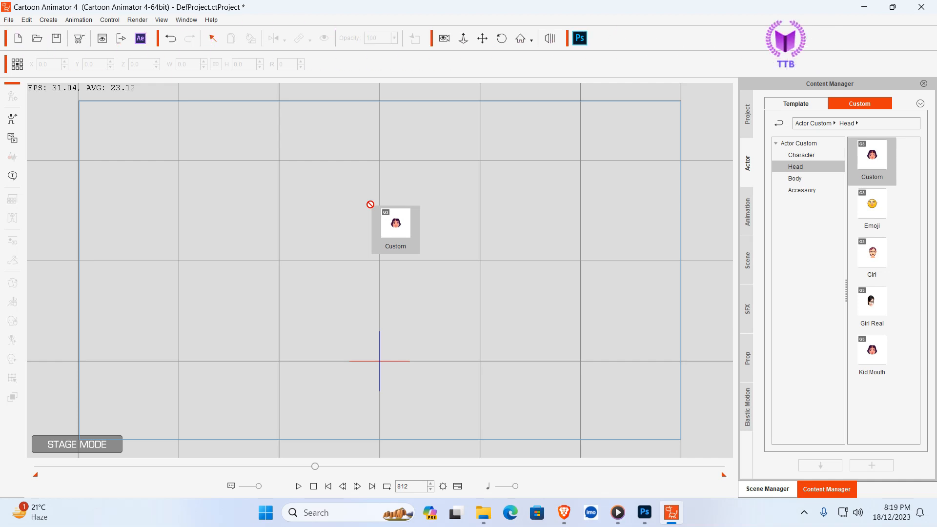
{"action": "left_click_drag", "start_coordinate": [371, 204], "coordinate": [371, 204]}
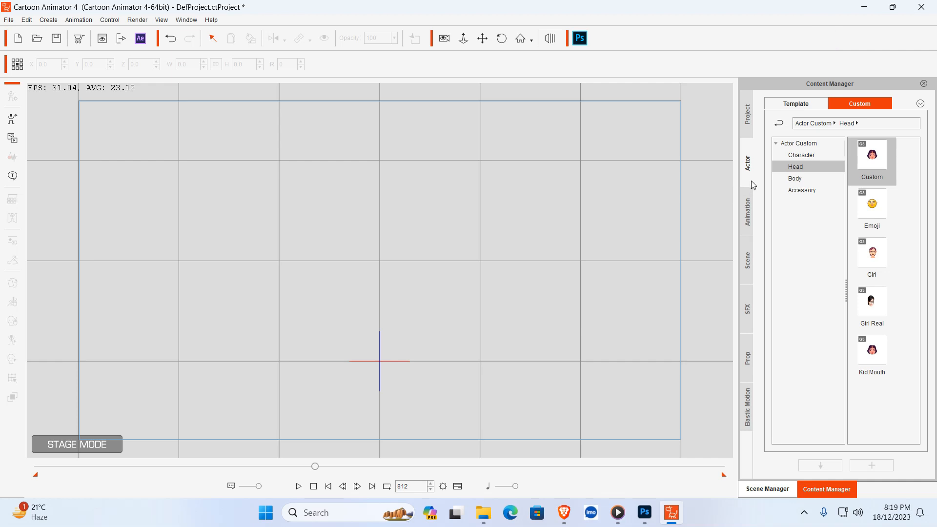
Add the template character Martha_F from the first _G3 360 character folder to the stage.
{"action": "left_click", "coordinate": [794, 108]}
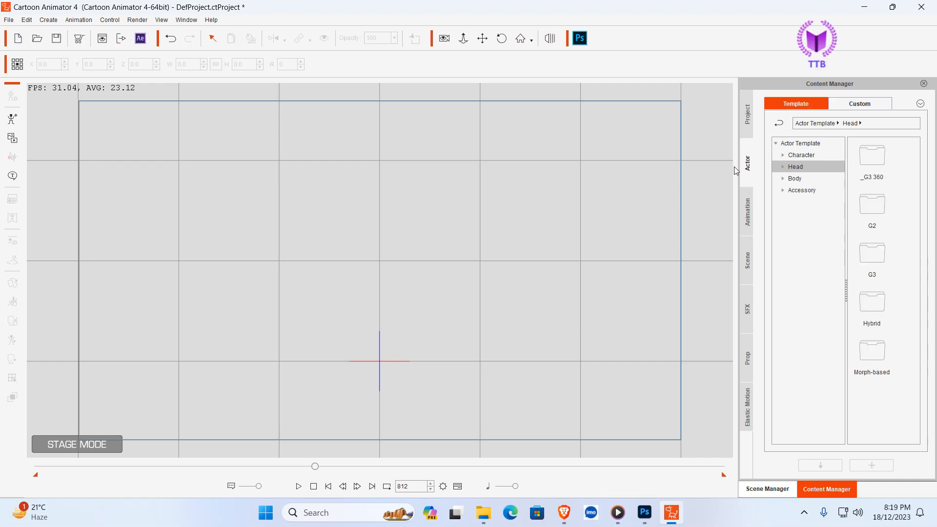
{"action": "left_click", "coordinate": [784, 155]}
{"action": "left_click", "coordinate": [790, 167]}
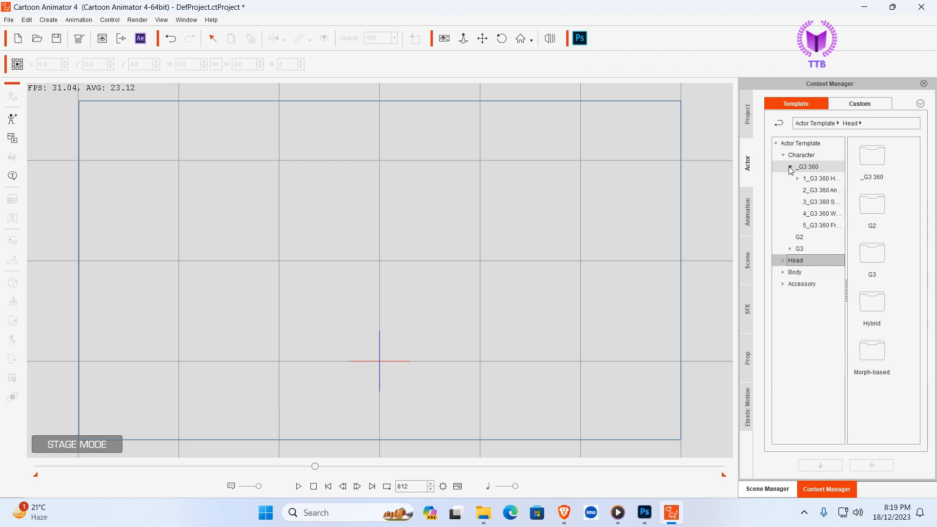
{"action": "left_click", "coordinate": [797, 179]}
{"action": "left_click", "coordinate": [816, 180]}
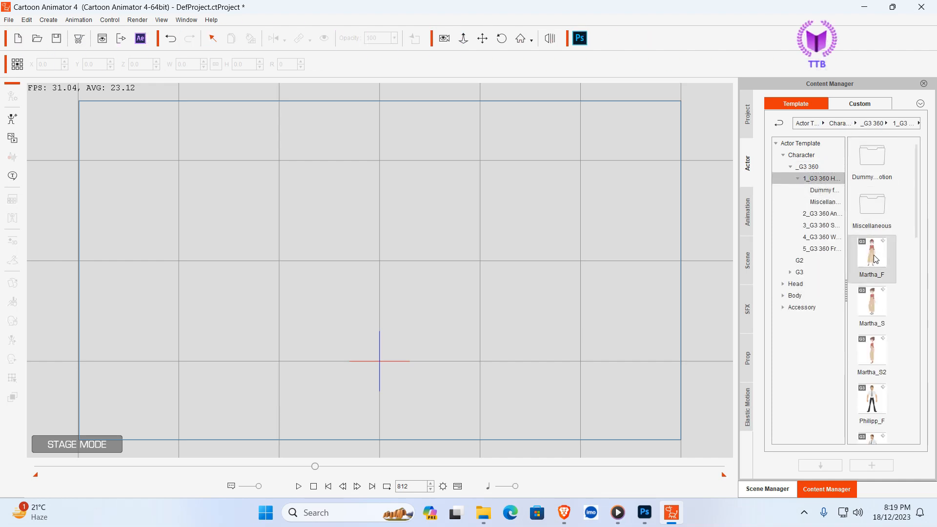
{"action": "left_click_drag", "start_coordinate": [872, 254], "coordinate": [352, 228]}
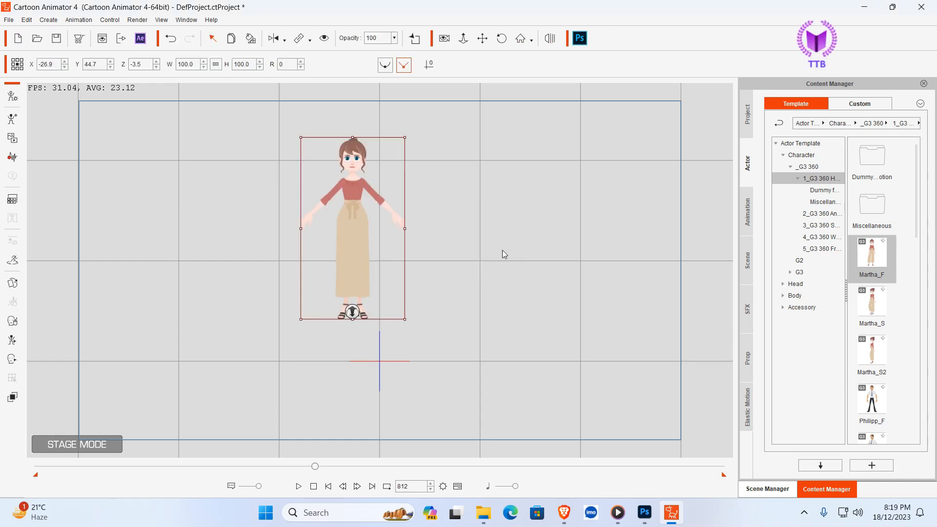
Return to frame 1 and remove the object animation from the Martha_F character.
{"action": "left_click_drag", "start_coordinate": [327, 196], "coordinate": [365, 231]}
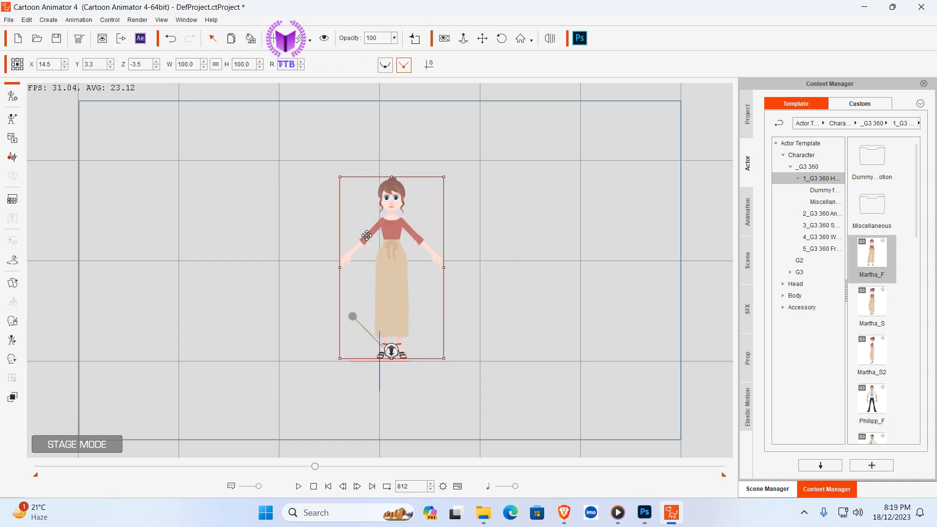
{"action": "left_click_drag", "start_coordinate": [314, 468], "coordinate": [35, 467]}
{"action": "right_click", "coordinate": [355, 234]}
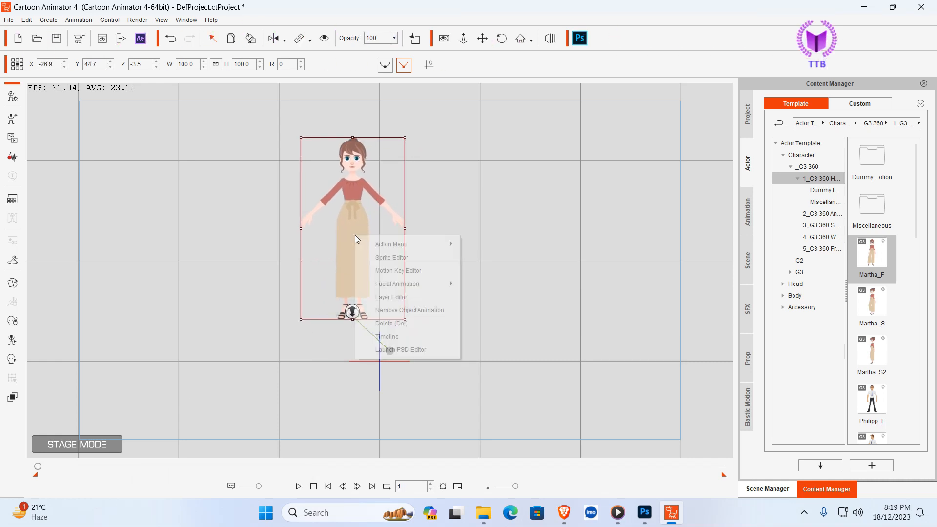
{"action": "left_click", "coordinate": [380, 310]}
Move the Martha_F character over the stage origin, to about X -0.2, Y 9.1.
{"action": "left_click_drag", "start_coordinate": [365, 209], "coordinate": [391, 243]}
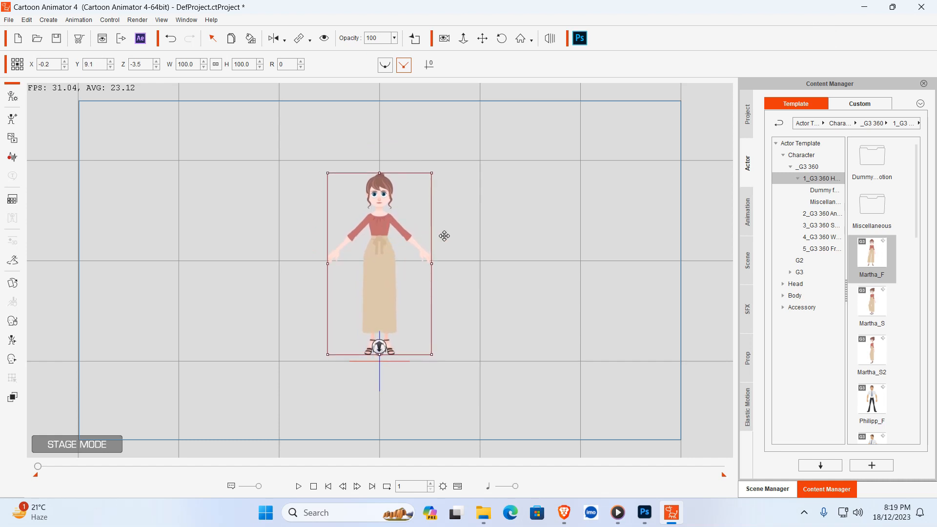
{"action": "left_click", "coordinate": [459, 234]}
{"action": "left_click", "coordinate": [379, 228]}
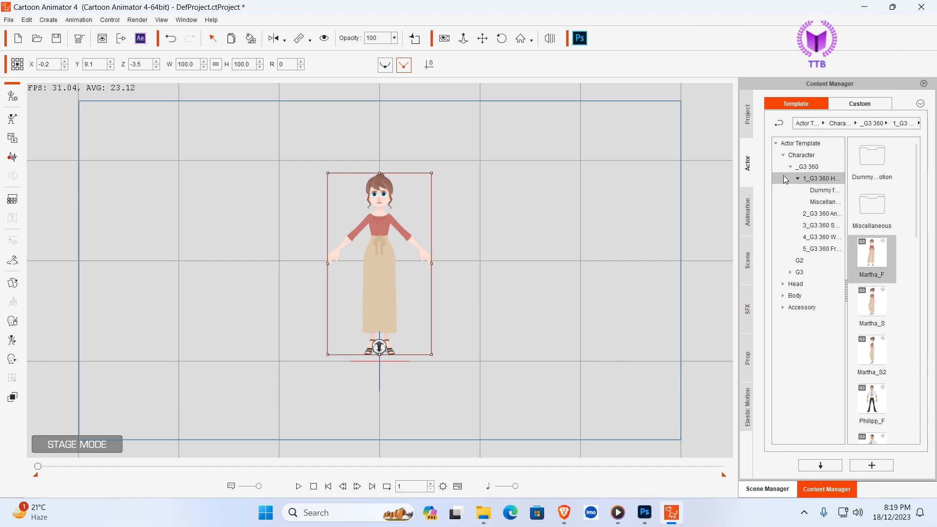
Replace the Martha_F character's head with the saved Custom head from the custom Head library.
{"action": "left_click", "coordinate": [784, 155]}
{"action": "left_click", "coordinate": [783, 167]}
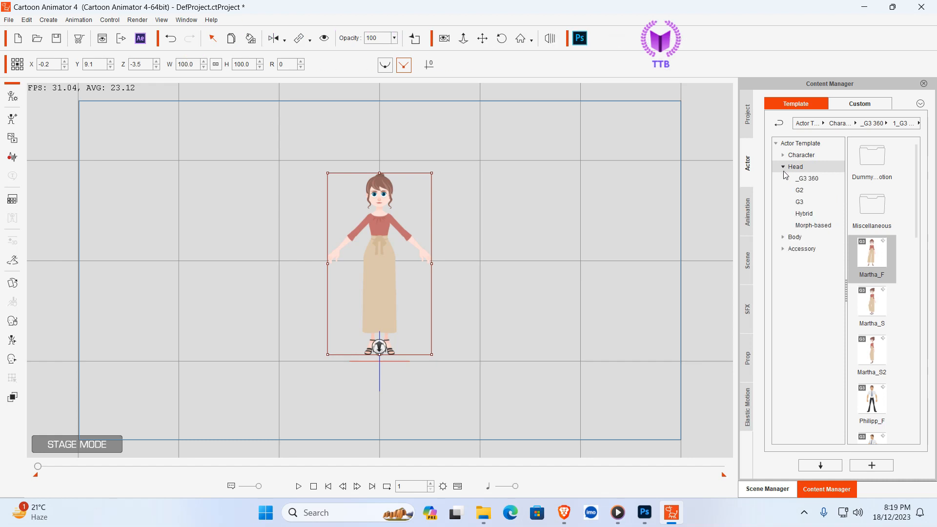
{"action": "left_click", "coordinate": [860, 105]}
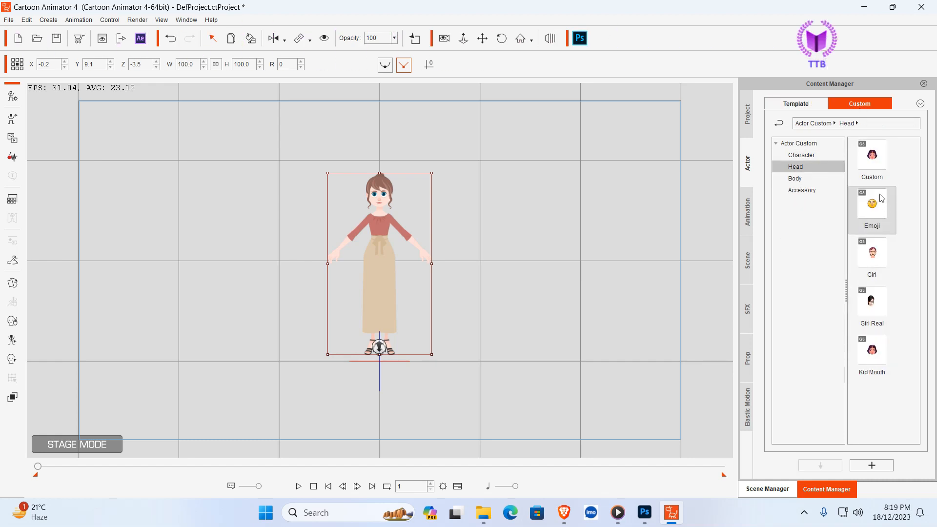
{"action": "left_click_drag", "start_coordinate": [863, 160], "coordinate": [381, 194]}
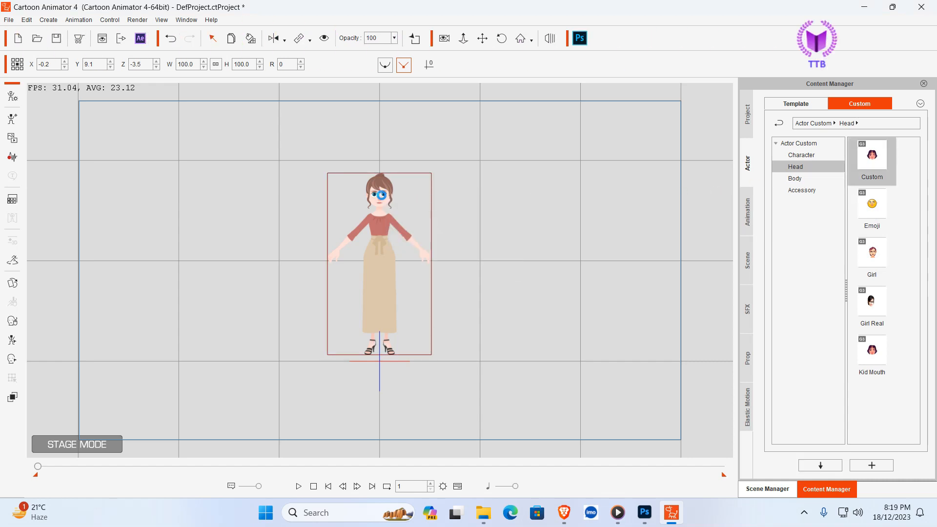
{"action": "left_click", "coordinate": [477, 198]}
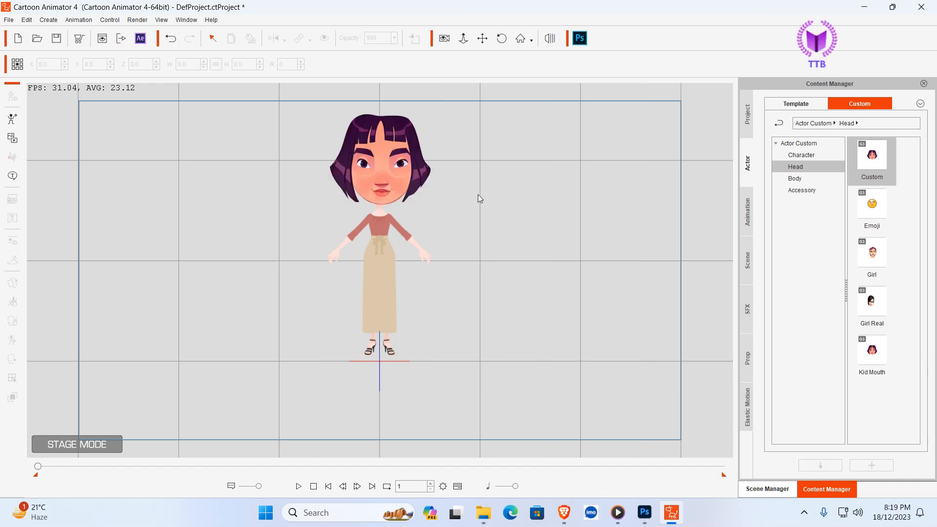
Open the character with its new head in Composer Mode.
{"action": "left_click", "coordinate": [398, 166]}
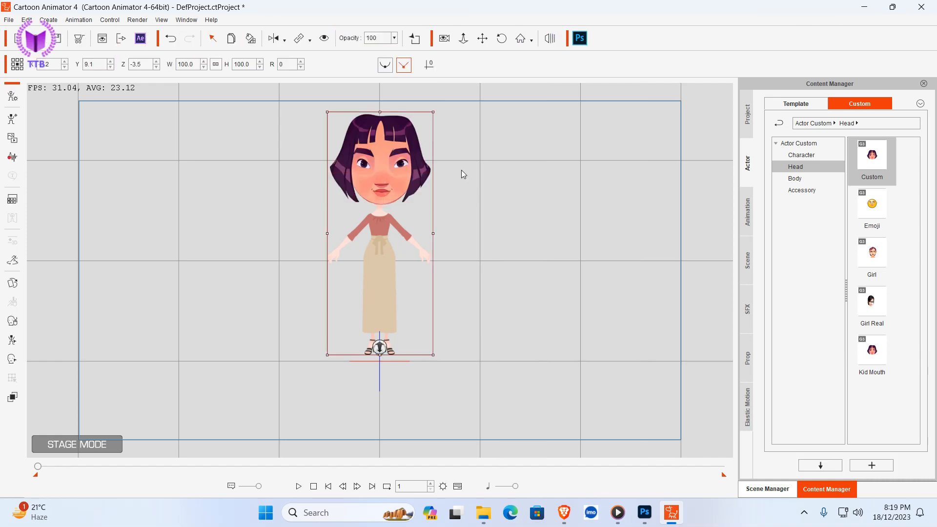
{"action": "left_click", "coordinate": [466, 167]}
{"action": "left_click", "coordinate": [369, 156]}
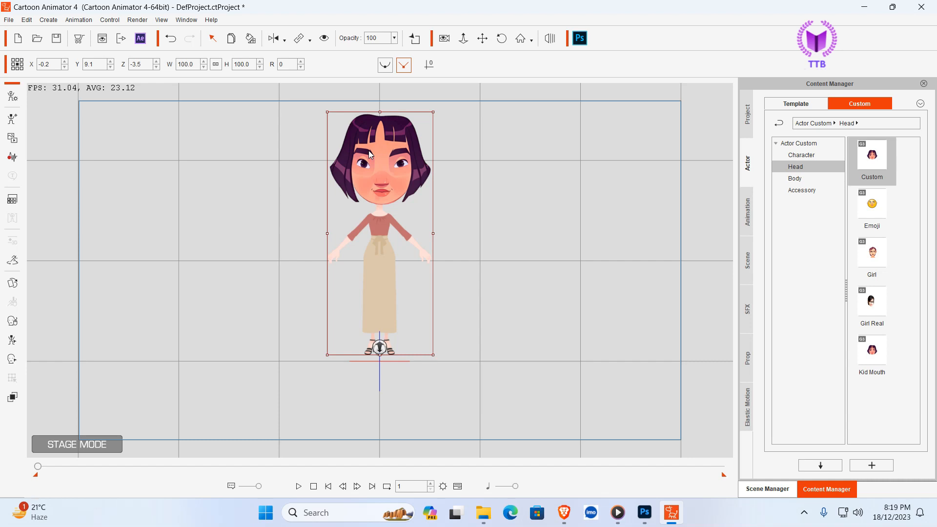
{"action": "left_click", "coordinate": [474, 157]}
{"action": "left_click", "coordinate": [394, 162]}
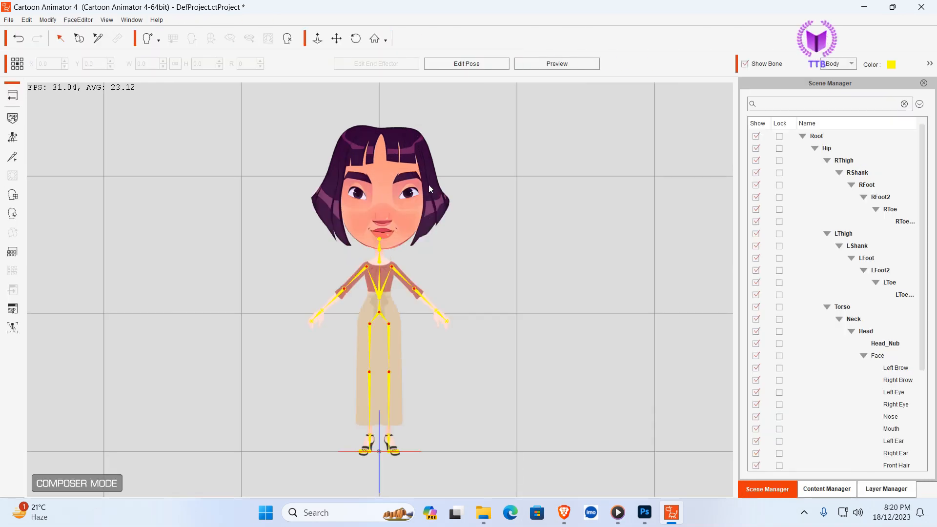
Shrink the head to about W 54.7, H 62.0 and place it above the neck at about X -0.1, Y 144.4.
{"action": "left_click", "coordinate": [399, 174]}
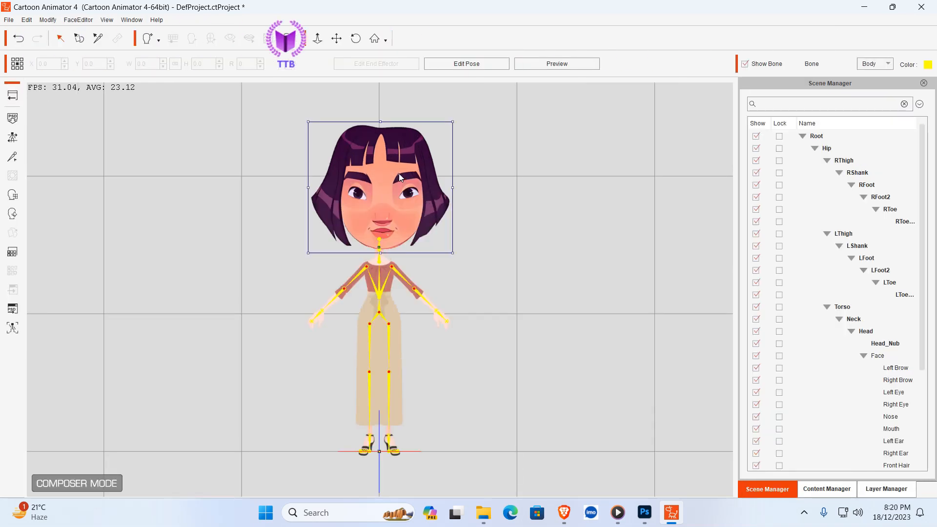
{"action": "left_click_drag", "start_coordinate": [389, 153], "coordinate": [390, 156]}
{"action": "left_click_drag", "start_coordinate": [455, 125], "coordinate": [421, 184]}
{"action": "left_click_drag", "start_coordinate": [382, 210], "coordinate": [381, 208]}
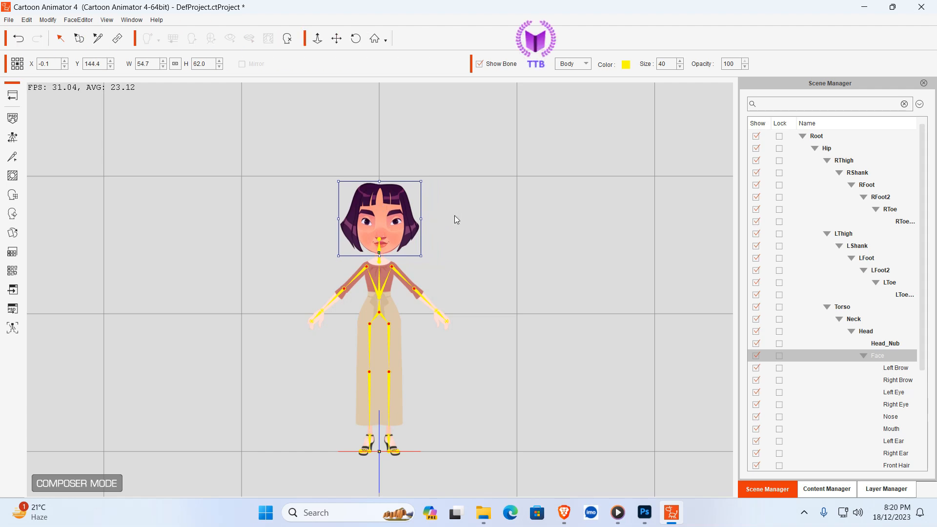
{"action": "left_click", "coordinate": [454, 215]}
Scale the head down further to about W 48.1, H 54.5.
{"action": "left_click", "coordinate": [380, 209]}
{"action": "left_click_drag", "start_coordinate": [420, 181], "coordinate": [415, 187]}
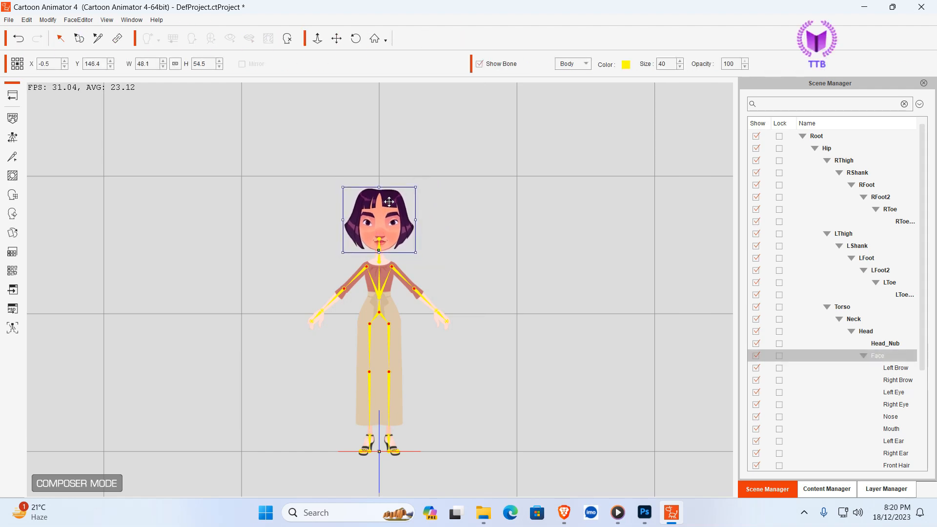
{"action": "left_click", "coordinate": [441, 213]}
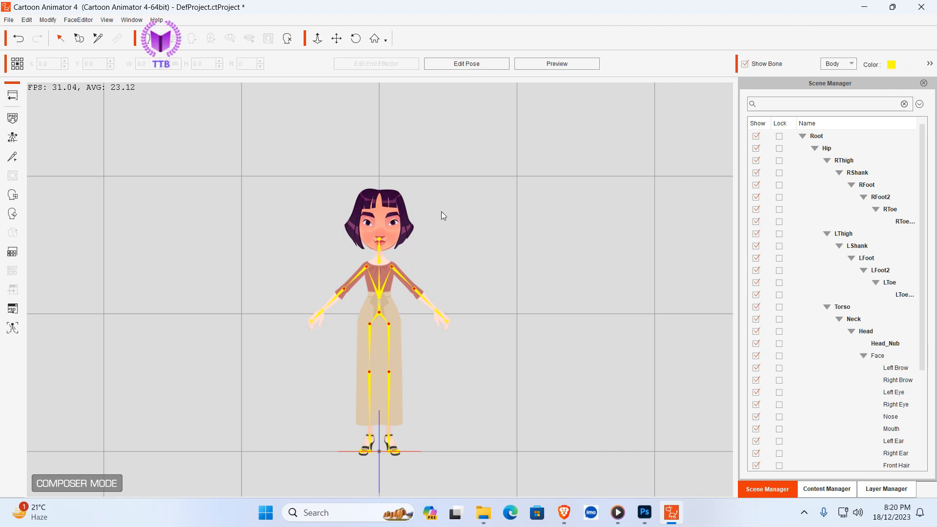
Reposition the scaled head over the neck at about X -0.1, Y 144.7.
{"action": "left_click", "coordinate": [382, 203]}
{"action": "left_click_drag", "start_coordinate": [381, 203], "coordinate": [384, 209]}
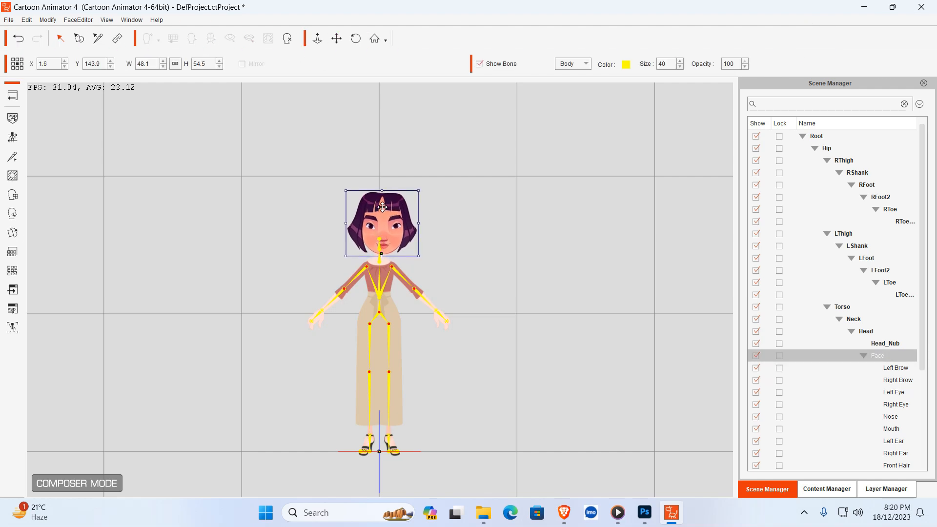
{"action": "left_click", "coordinate": [466, 213]}
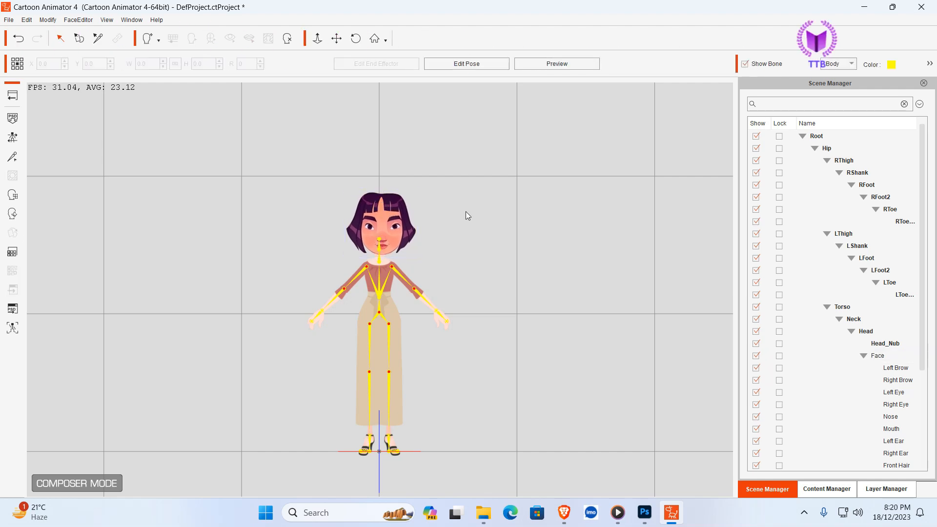
{"action": "left_click", "coordinate": [392, 215]}
{"action": "left_click_drag", "start_coordinate": [392, 215], "coordinate": [389, 212]}
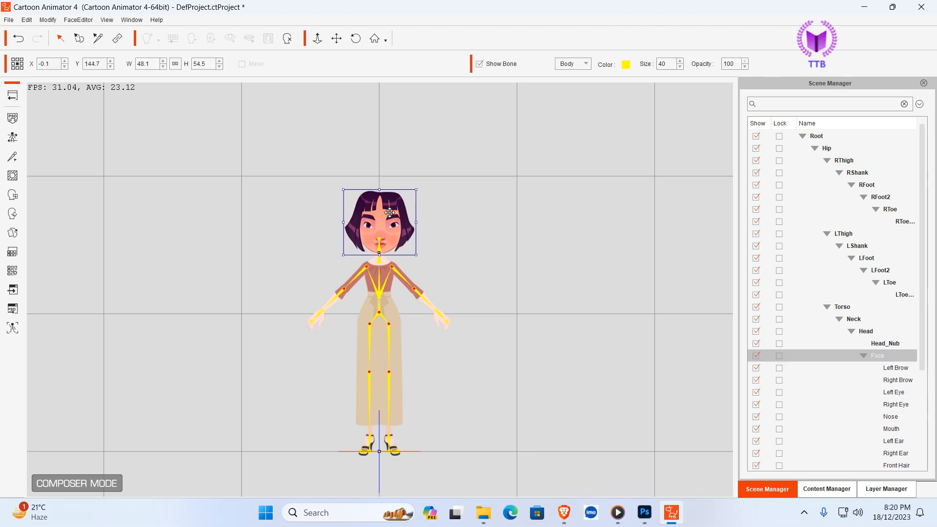
{"action": "left_click", "coordinate": [474, 215]}
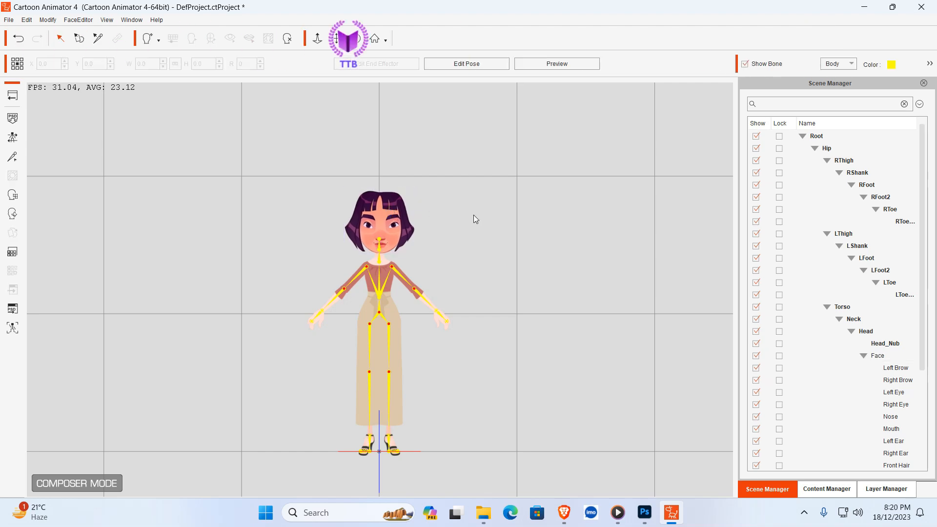
Preview the bone rig in the Bone Editor by rotating the neck bone to test how the head moves.
{"action": "left_click", "coordinate": [12, 158]}
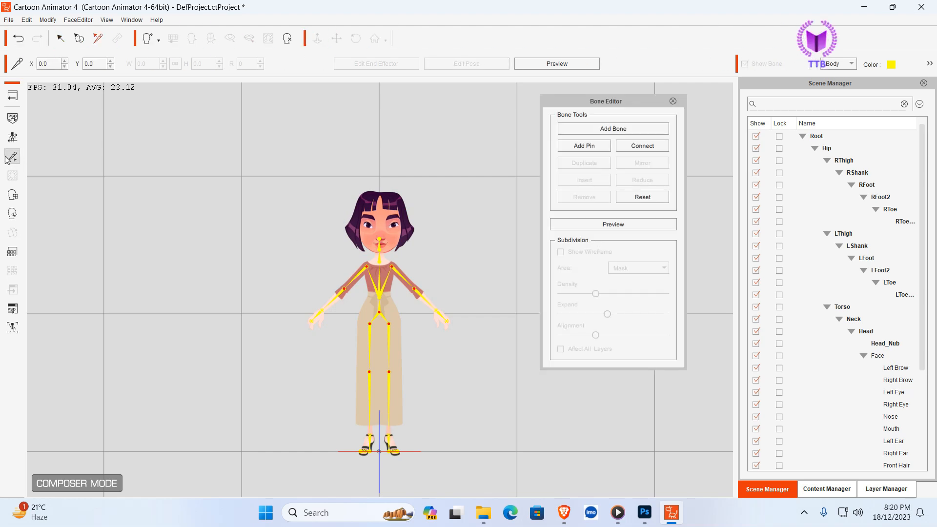
{"action": "left_click", "coordinate": [600, 223]}
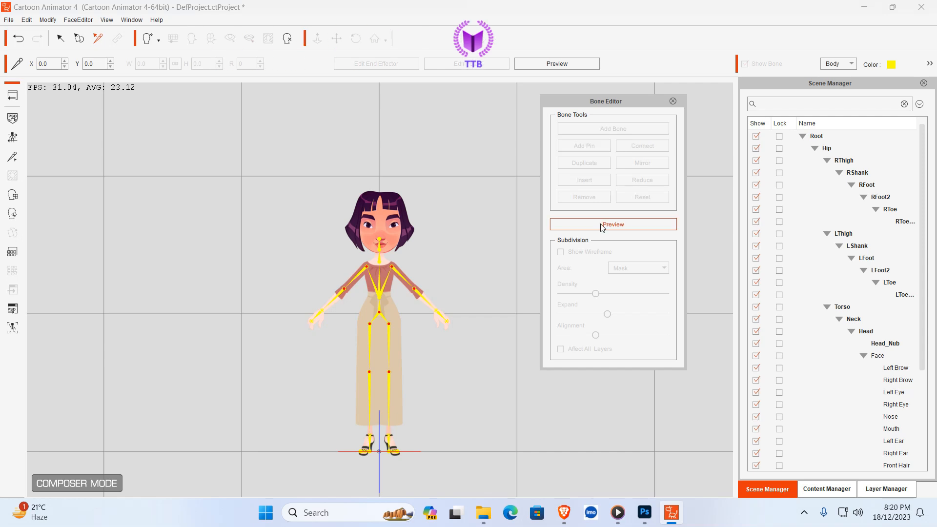
{"action": "left_click", "coordinate": [380, 257]}
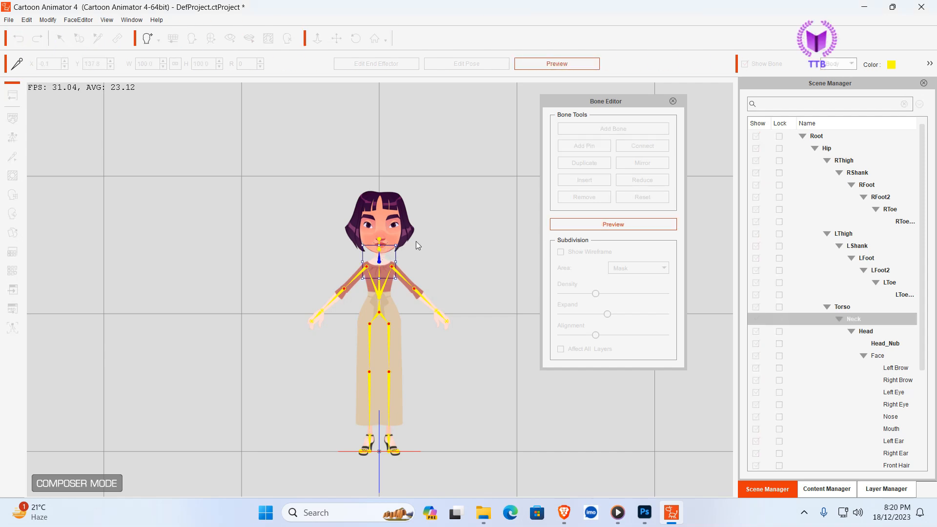
{"action": "left_click_drag", "start_coordinate": [395, 242], "coordinate": [410, 260]}
{"action": "left_click_drag", "start_coordinate": [305, 224], "coordinate": [396, 234]}
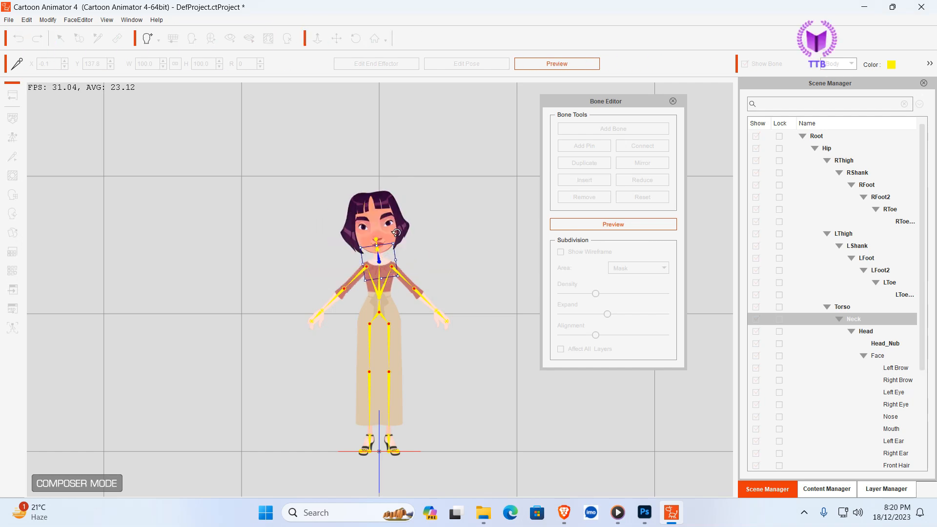
{"action": "left_click", "coordinate": [673, 101]}
Return to Stage Mode and apply the Dance(2L) action to the character from frame 1.
{"action": "left_click", "coordinate": [12, 95]}
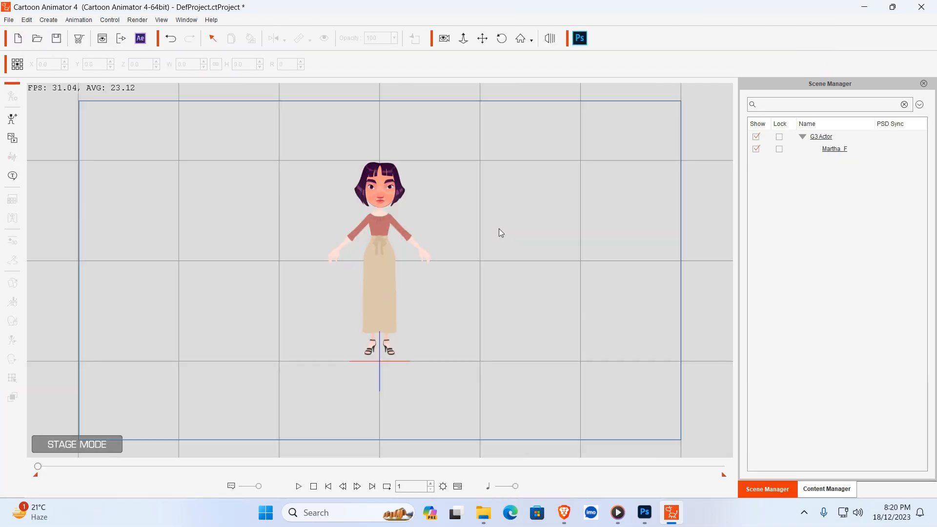
{"action": "left_click", "coordinate": [386, 199]}
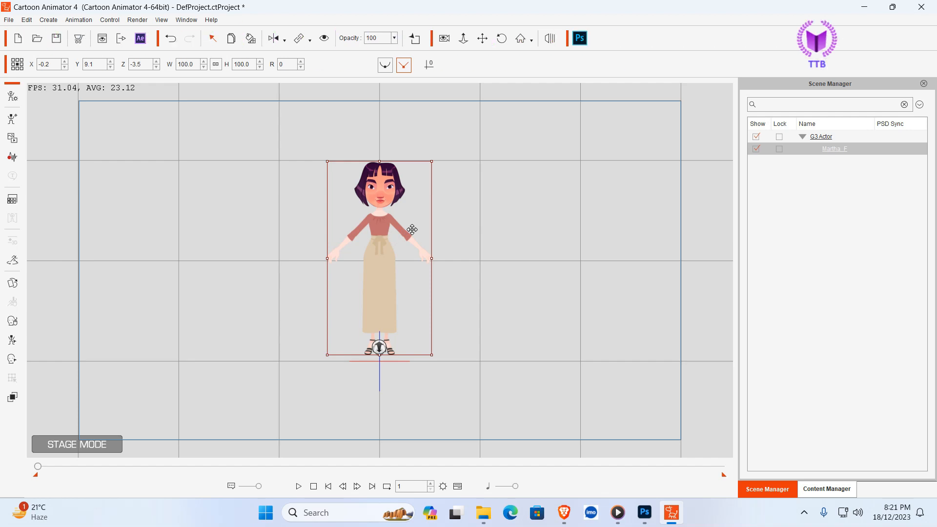
{"action": "left_click", "coordinate": [466, 218]}
{"action": "left_click", "coordinate": [372, 202]}
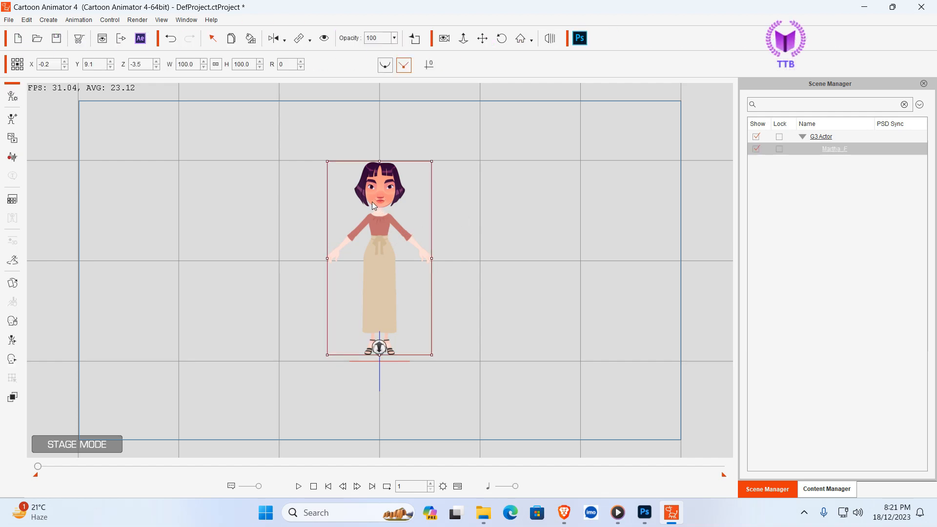
{"action": "right_click", "coordinate": [372, 201]}
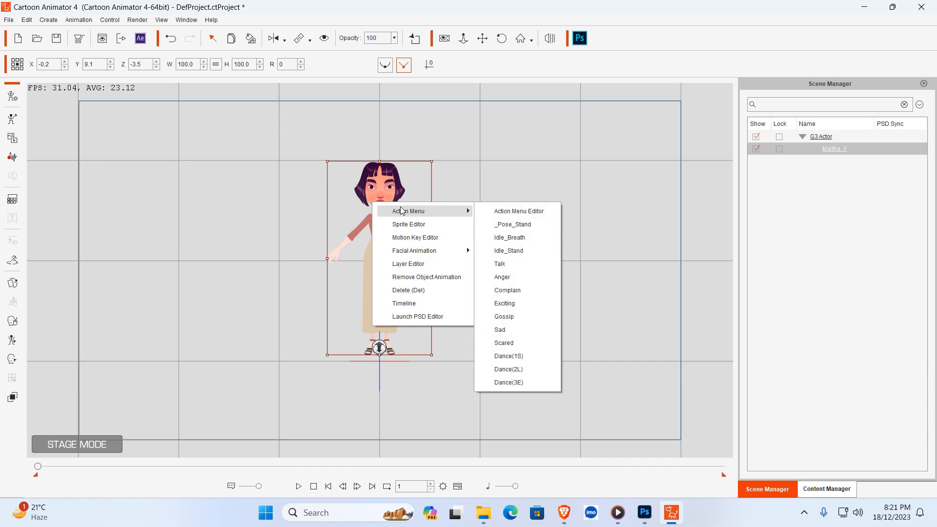
{"action": "left_click", "coordinate": [514, 374]}
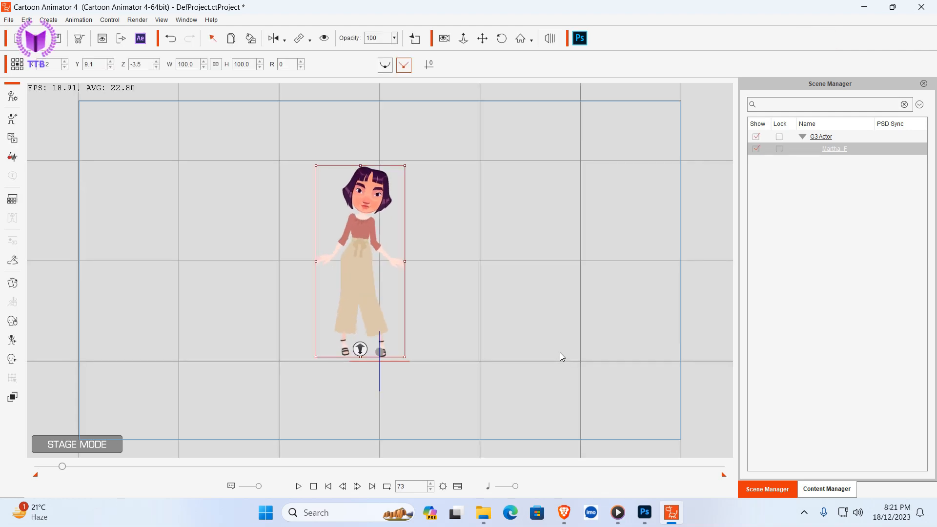
Apply the Talk action to the character at frame 73, following the dance motion.
{"action": "right_click", "coordinate": [350, 246]}
{"action": "mouse_move", "coordinate": [391, 260]}
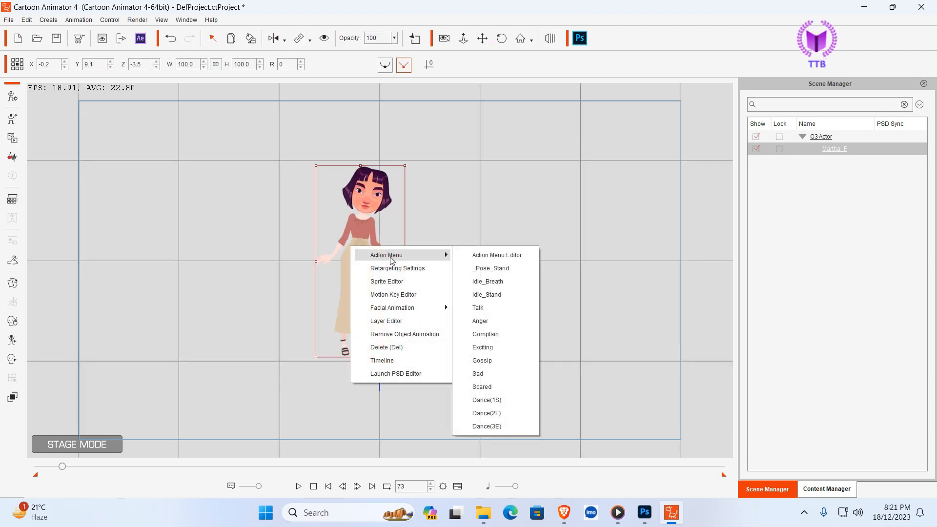
{"action": "left_click", "coordinate": [492, 308]}
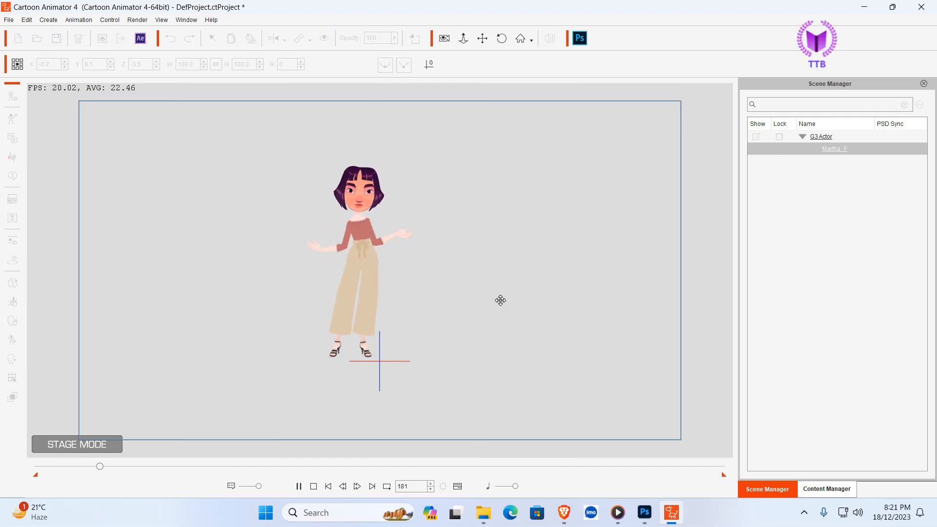
{"action": "key", "text": "space"}
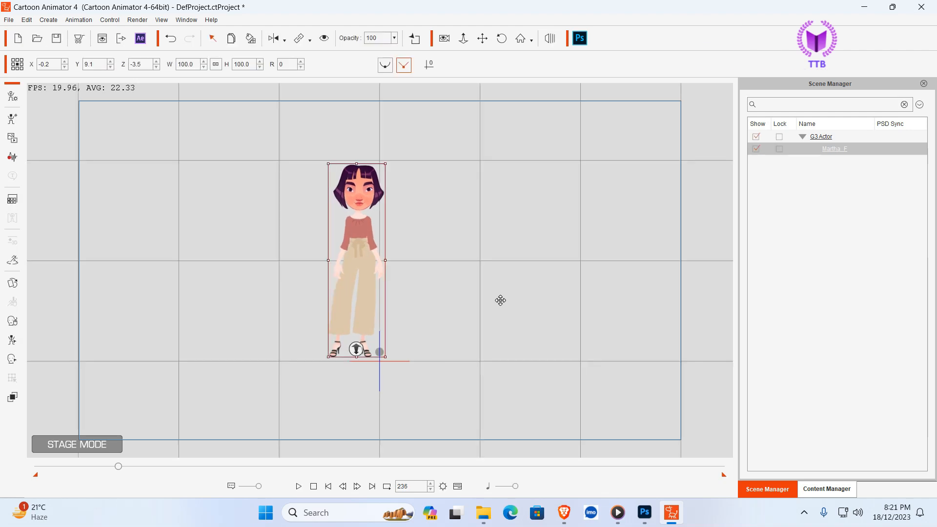